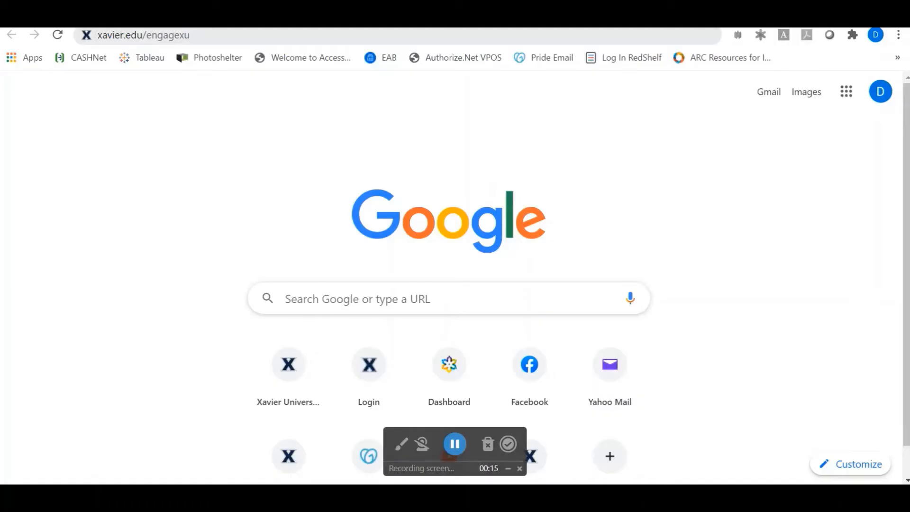
- Go to xavier.edu/engagexu and sign in through the Xavier University Login
{"action": "left_click", "coordinate": [144, 35]}
{"action": "key", "text": "Return"}
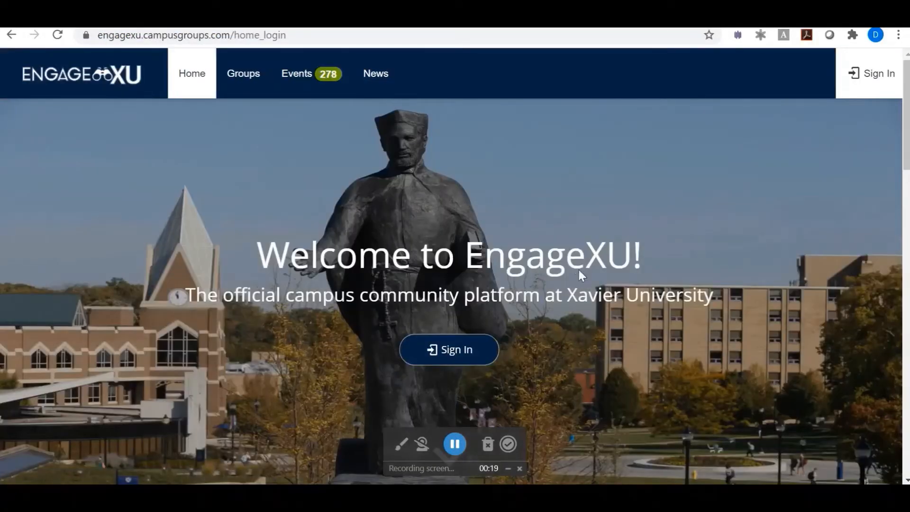
{"action": "left_click", "coordinate": [872, 80]}
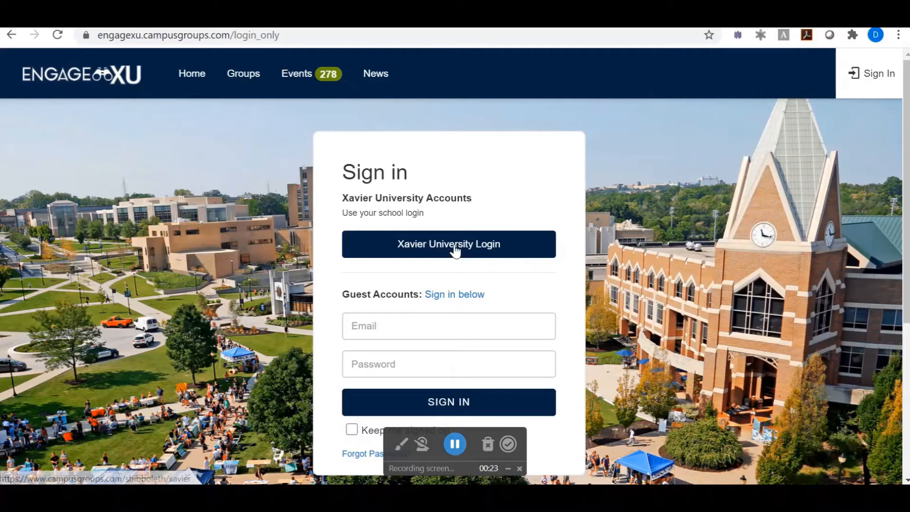
{"action": "left_click", "coordinate": [455, 250]}
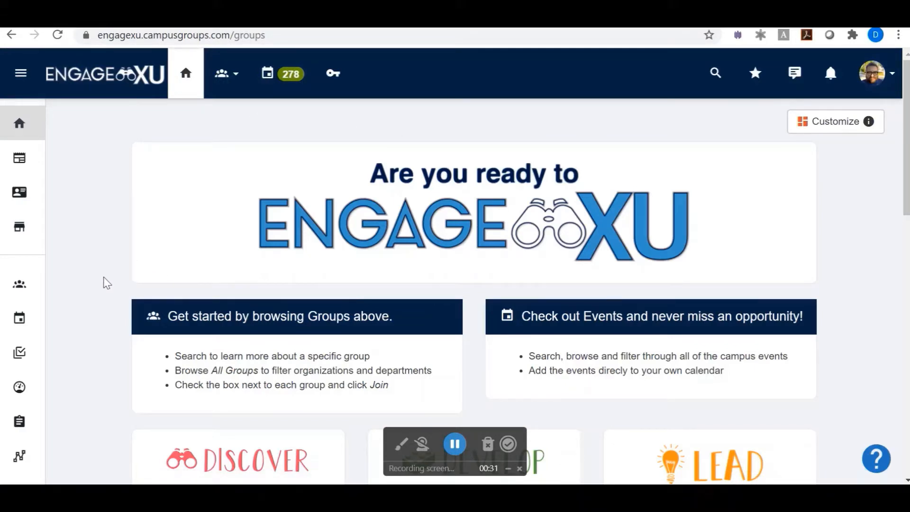
- Look over the EngageXU home page, including the Upcoming Events and My Groups sections
{"action": "scroll", "coordinate": [107, 283], "scroll_direction": "down", "scroll_amount": 7}
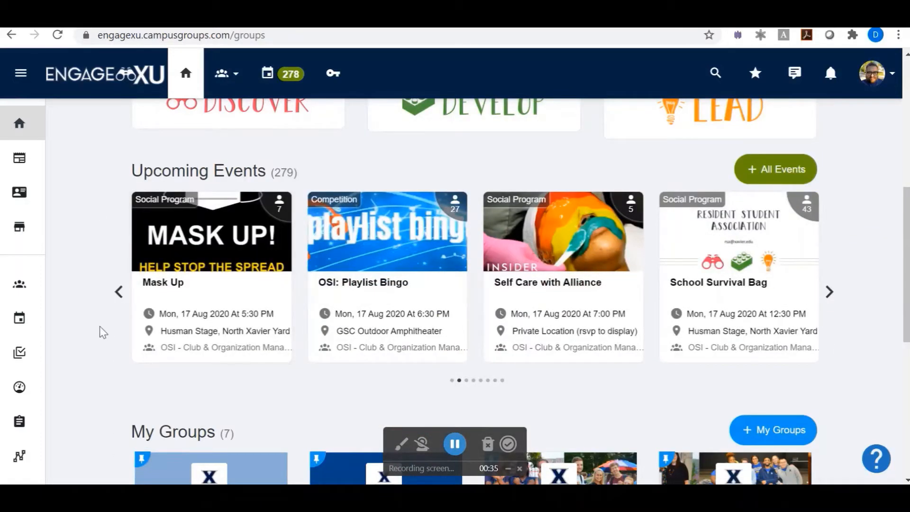
{"action": "scroll", "coordinate": [100, 332], "scroll_direction": "down", "scroll_amount": 4}
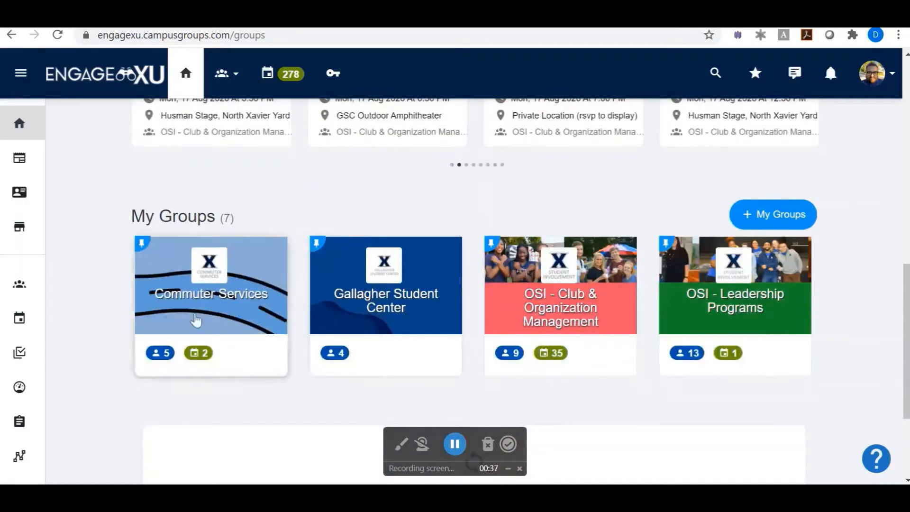
{"action": "scroll", "coordinate": [116, 375], "scroll_direction": "down", "scroll_amount": 3}
{"action": "scroll", "coordinate": [128, 401], "scroll_direction": "up", "scroll_amount": 15}
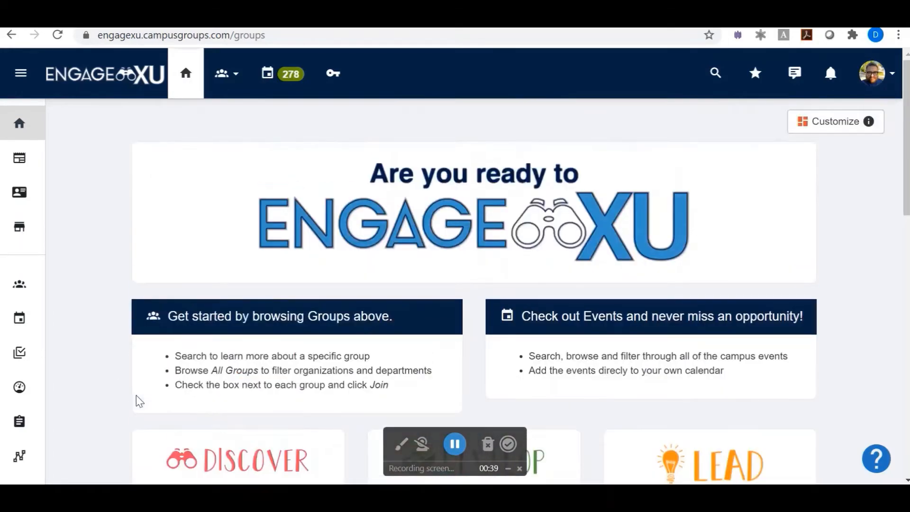
- Open My Workflows and review the club approval workflows that require action
{"action": "mouse_move", "coordinate": [32, 163]}
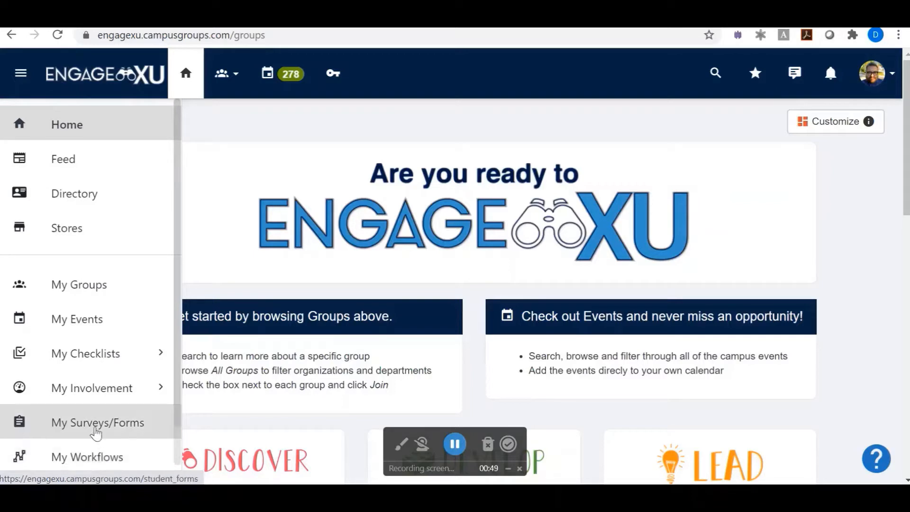
{"action": "scroll", "coordinate": [98, 353], "scroll_direction": "down", "scroll_amount": 1}
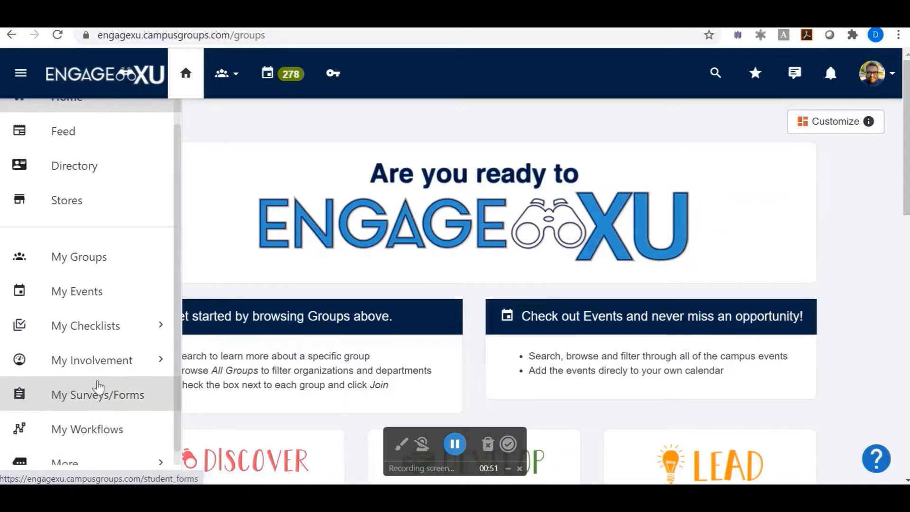
{"action": "left_click", "coordinate": [102, 430]}
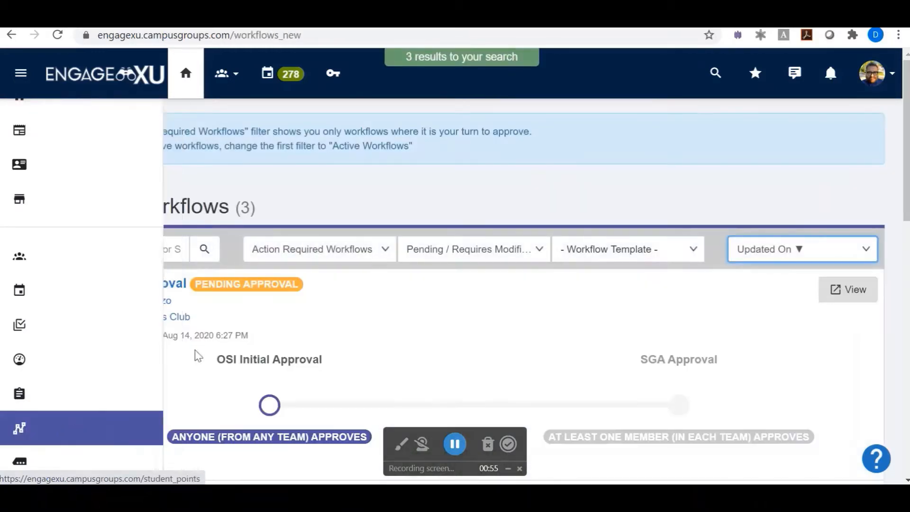
{"action": "scroll", "coordinate": [339, 320], "scroll_direction": "down", "scroll_amount": 3}
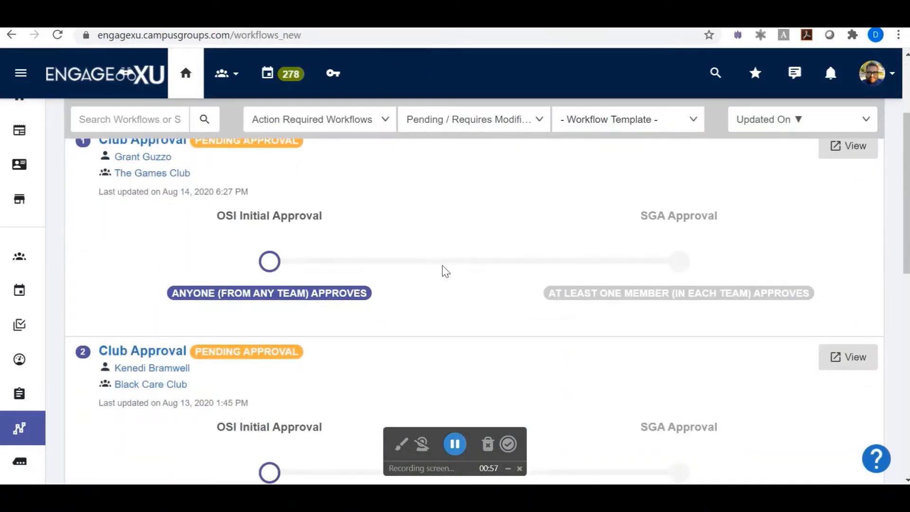
{"action": "scroll", "coordinate": [452, 270], "scroll_direction": "up", "scroll_amount": 2}
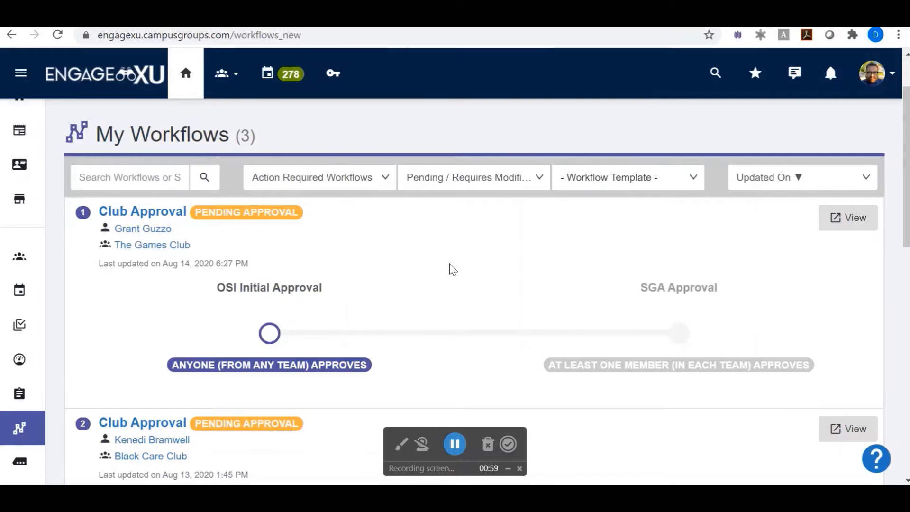
{"action": "scroll", "coordinate": [452, 273], "scroll_direction": "down", "scroll_amount": 8}
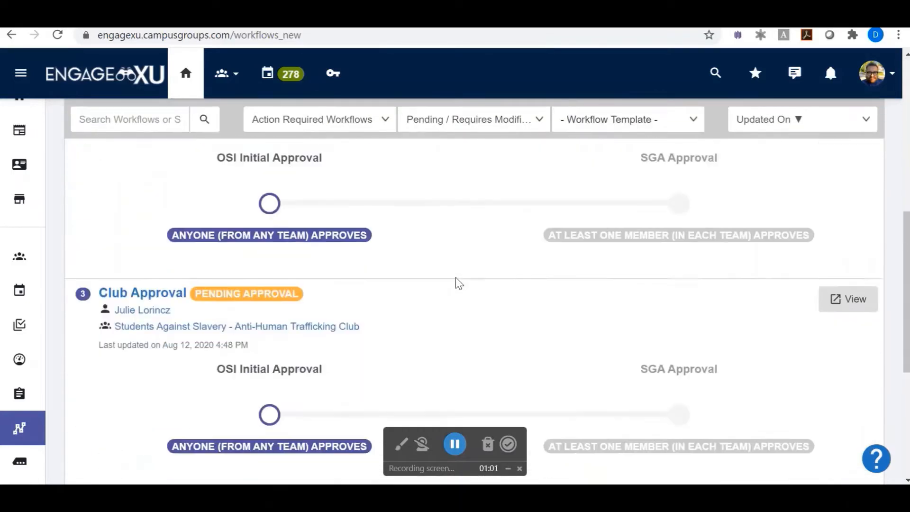
- Return from My Workflows to the EngageXU home page
{"action": "mouse_move", "coordinate": [45, 398]}
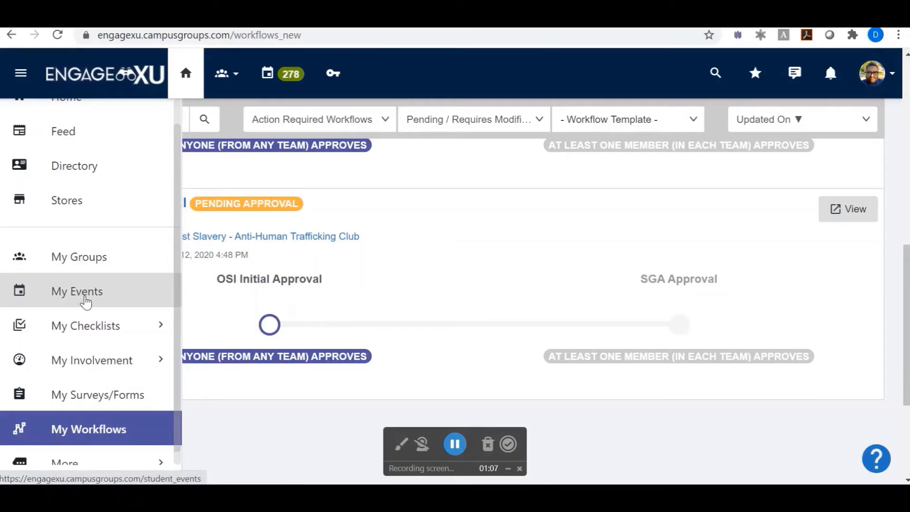
{"action": "scroll", "coordinate": [88, 305], "scroll_direction": "up", "scroll_amount": 1}
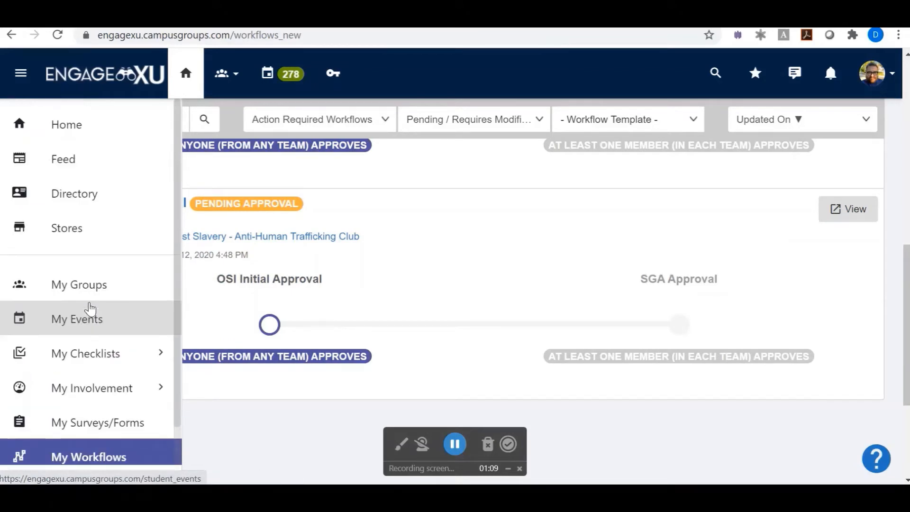
{"action": "left_click", "coordinate": [74, 134]}
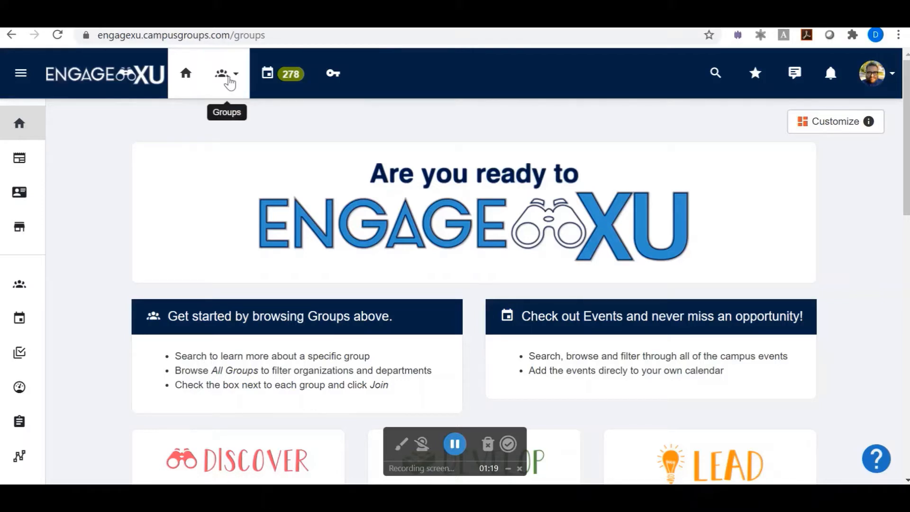
- Browse the list of groups and open the Student Activities Council group
{"action": "left_click", "coordinate": [232, 76]}
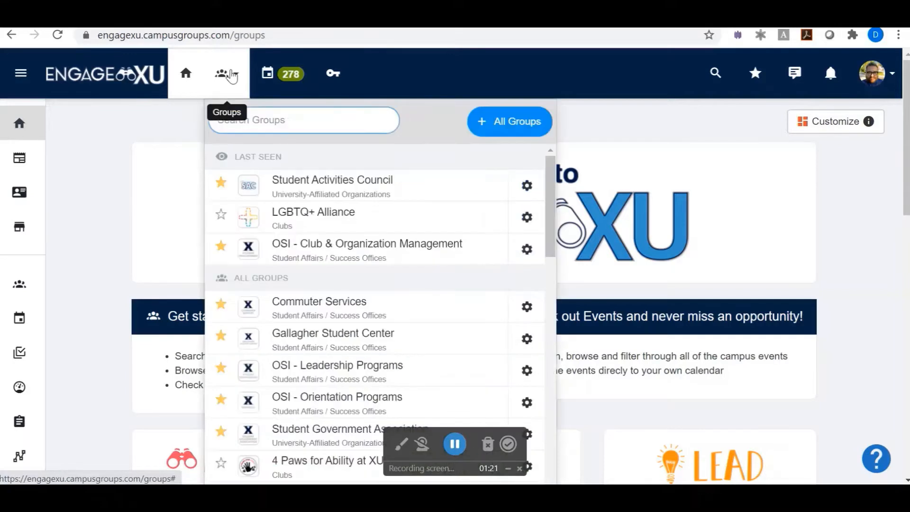
{"action": "scroll", "coordinate": [360, 247], "scroll_direction": "down", "scroll_amount": 2}
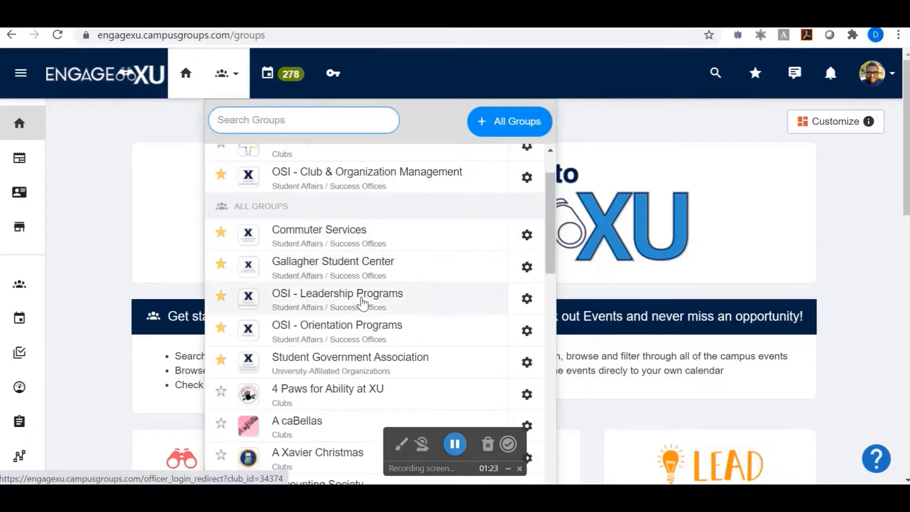
{"action": "scroll", "coordinate": [346, 357], "scroll_direction": "up", "scroll_amount": 2}
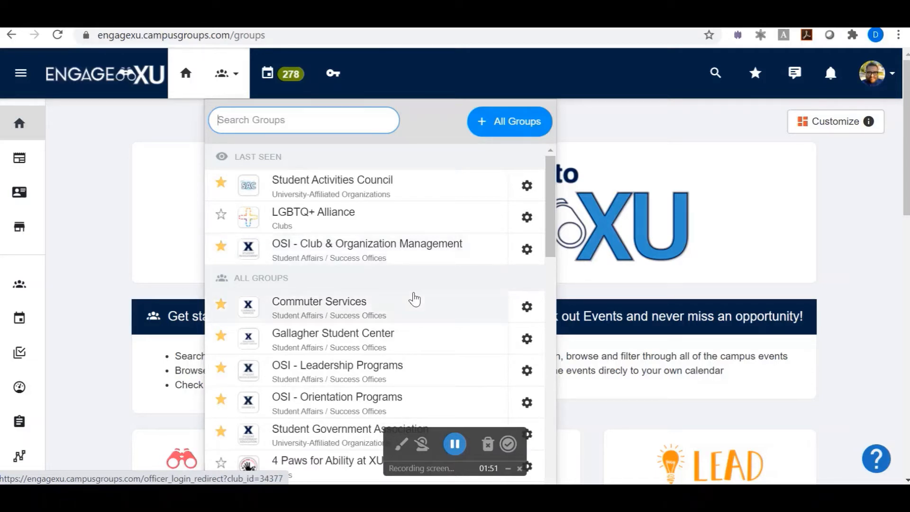
{"action": "scroll", "coordinate": [412, 302], "scroll_direction": "down", "scroll_amount": 2}
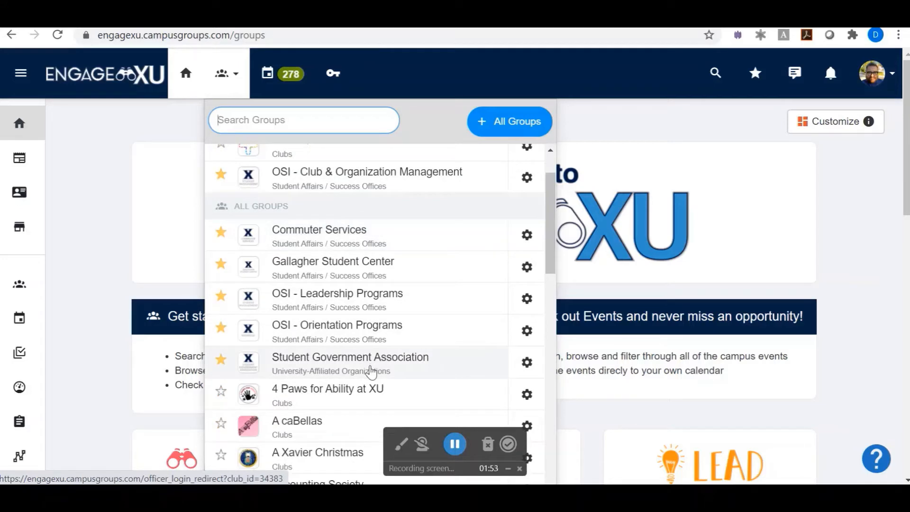
{"action": "scroll", "coordinate": [372, 372], "scroll_direction": "up", "scroll_amount": 2}
{"action": "left_click", "coordinate": [335, 190]}
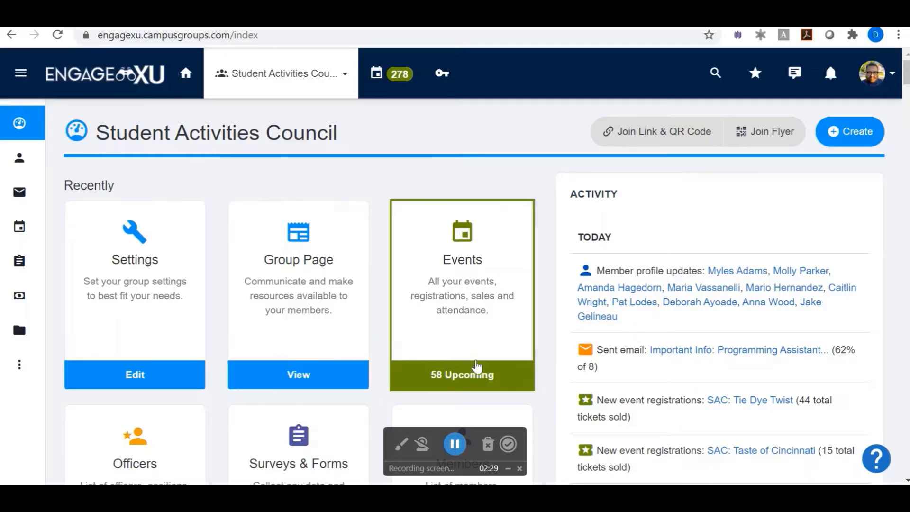
- View the group's Surveys & Forms, Members and Emails pages and return to its dashboard
{"action": "mouse_move", "coordinate": [39, 130]}
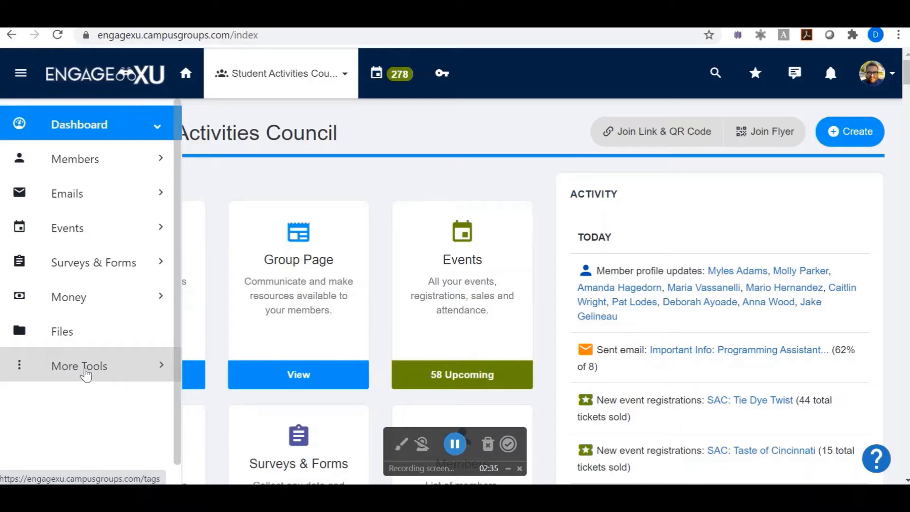
{"action": "left_click", "coordinate": [84, 268]}
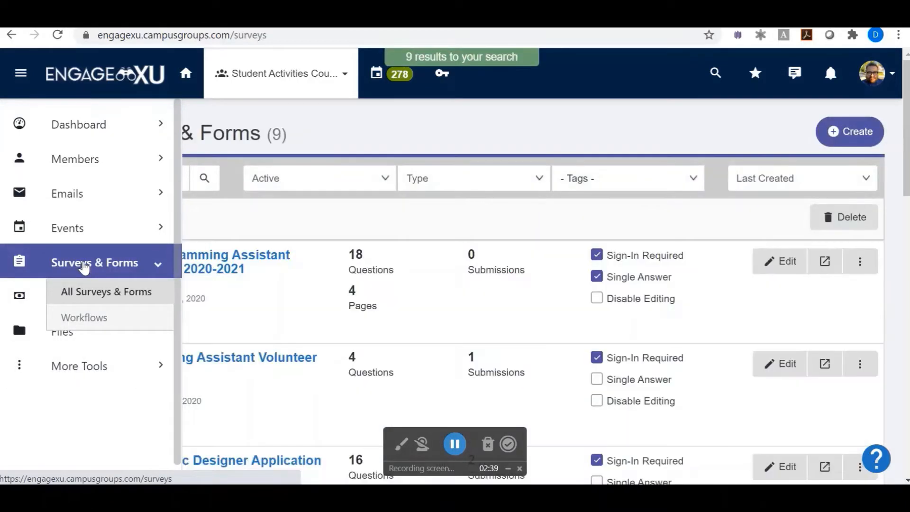
{"action": "left_click", "coordinate": [92, 162]}
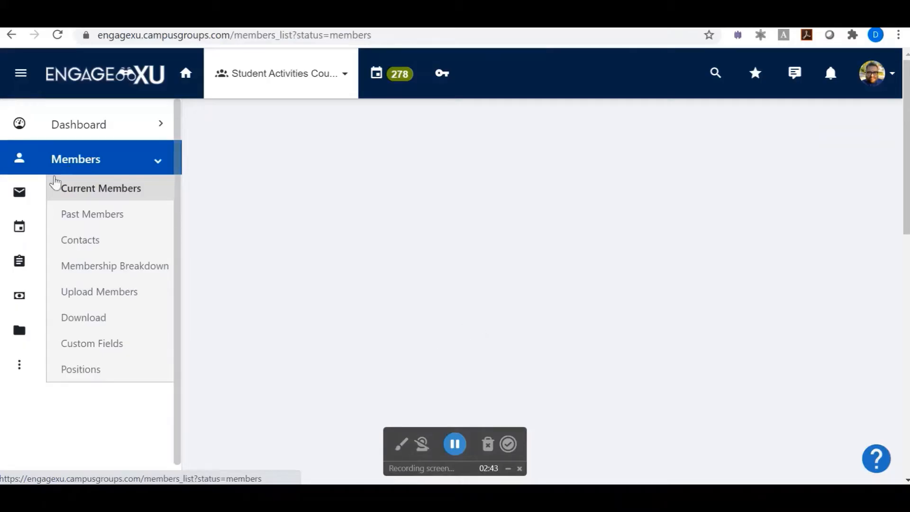
{"action": "left_click", "coordinate": [72, 197]}
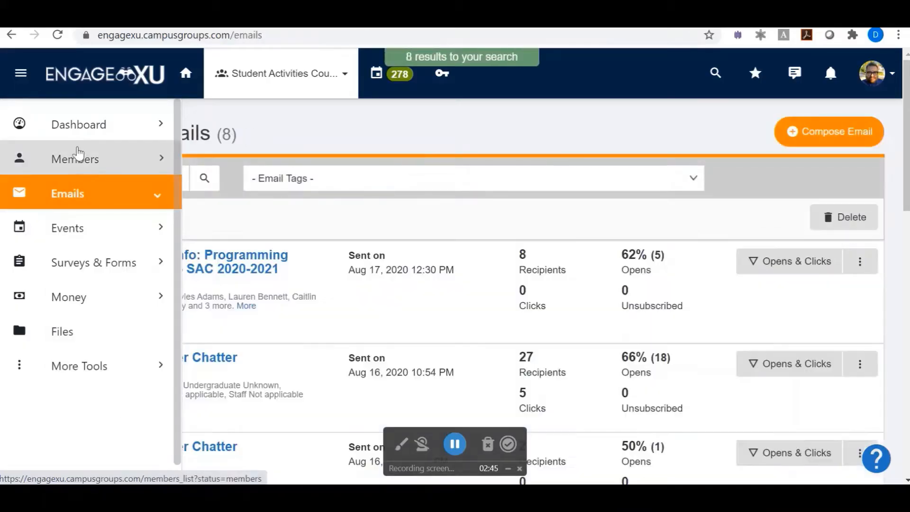
{"action": "left_click", "coordinate": [85, 122]}
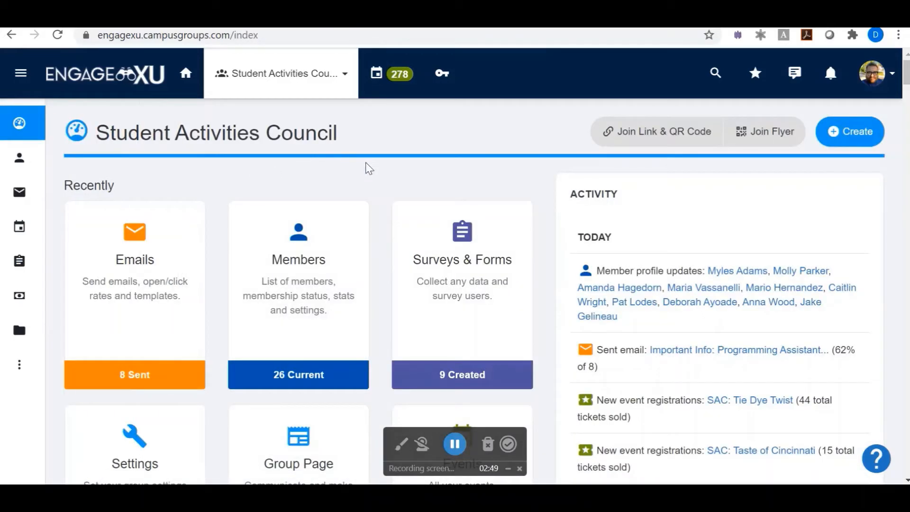
- Examine the tool tiles and activity log on the Student Activities Council dashboard
{"action": "scroll", "coordinate": [369, 164], "scroll_direction": "down", "scroll_amount": 5}
{"action": "scroll", "coordinate": [378, 246], "scroll_direction": "down", "scroll_amount": 5}
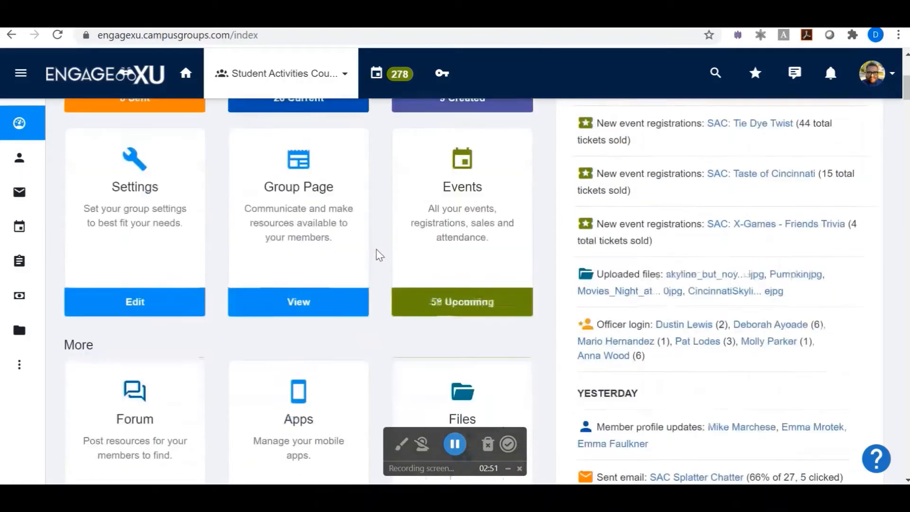
{"action": "scroll", "coordinate": [374, 293], "scroll_direction": "down", "scroll_amount": 2}
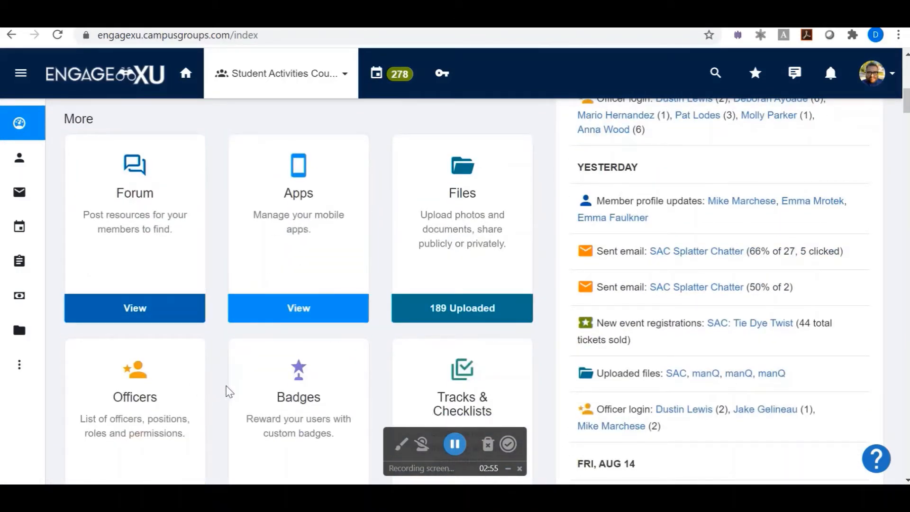
{"action": "scroll", "coordinate": [229, 391], "scroll_direction": "up", "scroll_amount": 10}
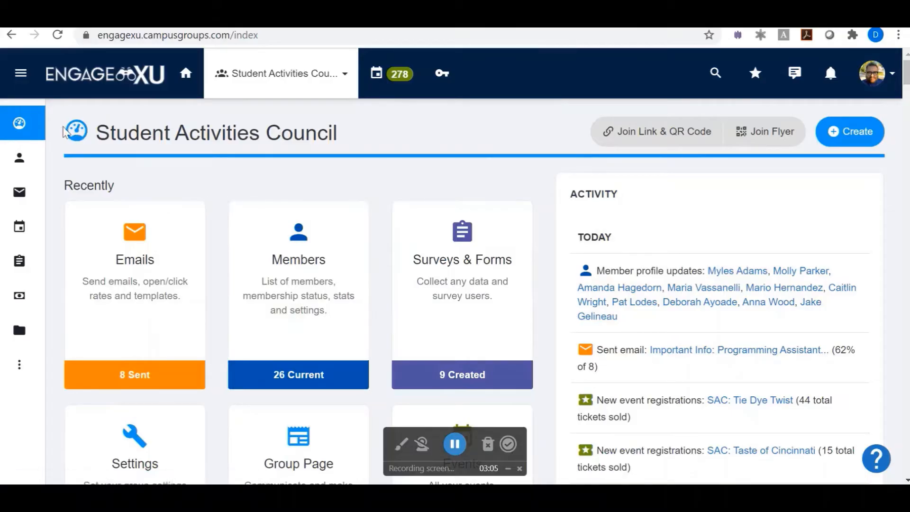
- Open the Student Activities Council's group page and review its About information and group links
{"action": "left_click", "coordinate": [90, 231]}
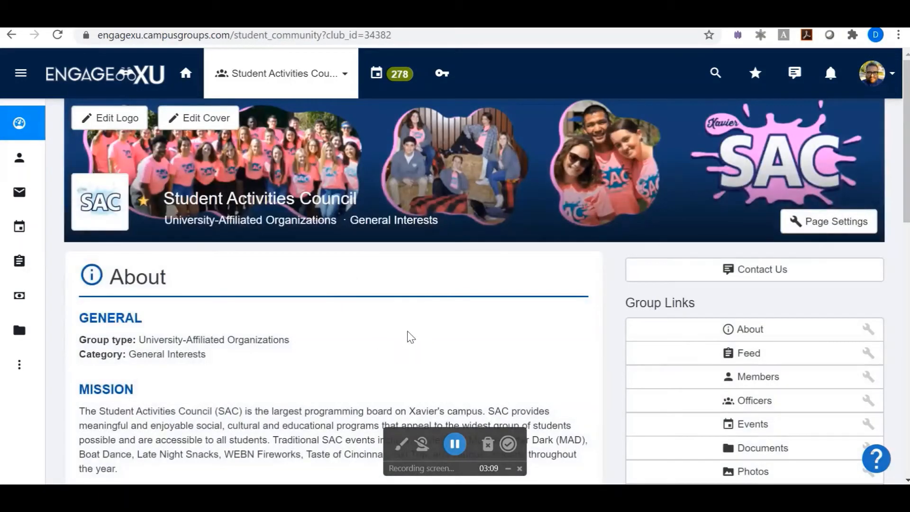
{"action": "scroll", "coordinate": [411, 350], "scroll_direction": "down", "scroll_amount": 2}
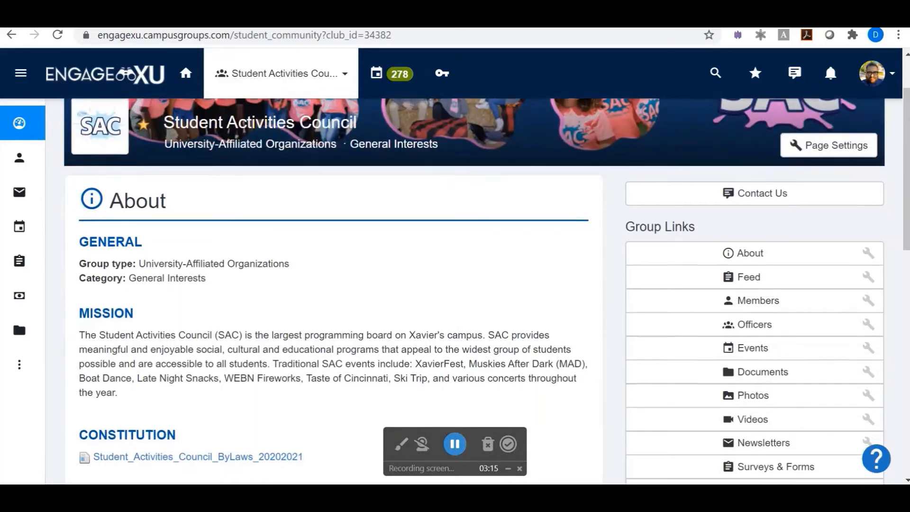
{"action": "scroll", "coordinate": [408, 350], "scroll_direction": "down", "scroll_amount": 6}
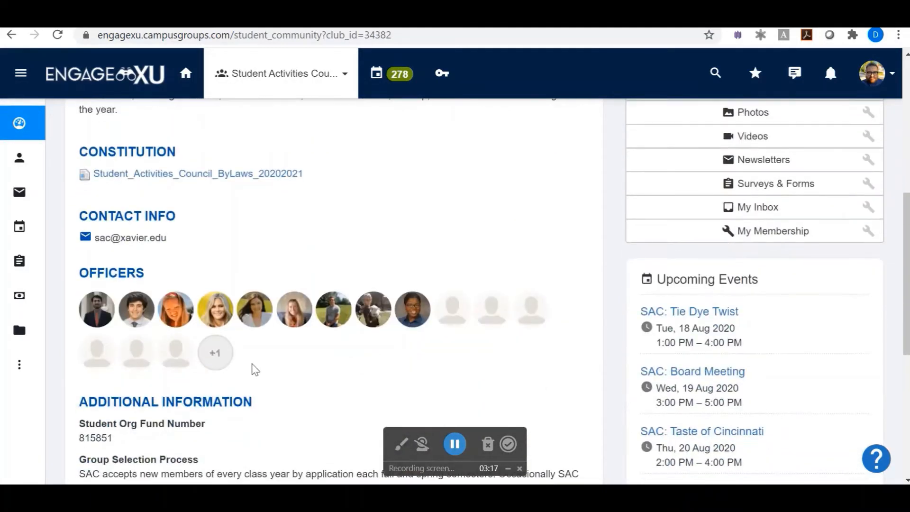
{"action": "scroll", "coordinate": [254, 368], "scroll_direction": "down", "scroll_amount": 2}
{"action": "scroll", "coordinate": [513, 334], "scroll_direction": "up", "scroll_amount": 5}
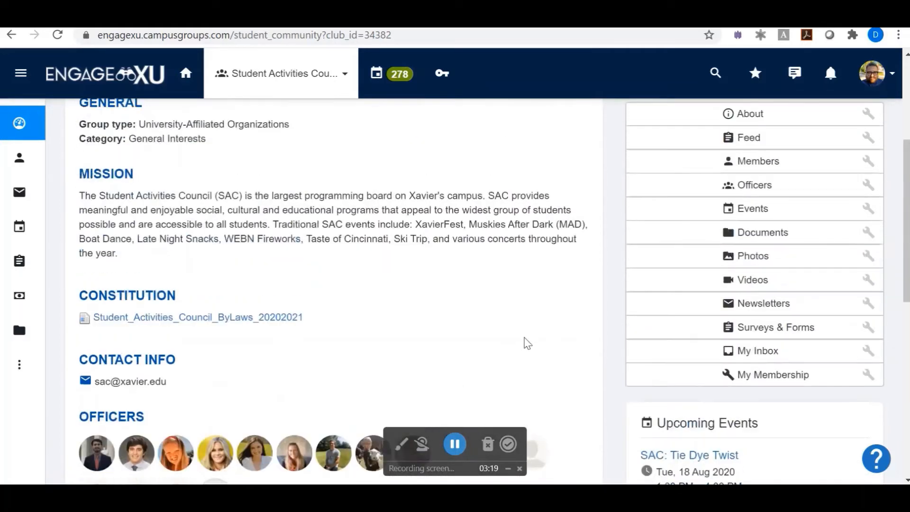
{"action": "scroll", "coordinate": [687, 265], "scroll_direction": "up", "scroll_amount": 2}
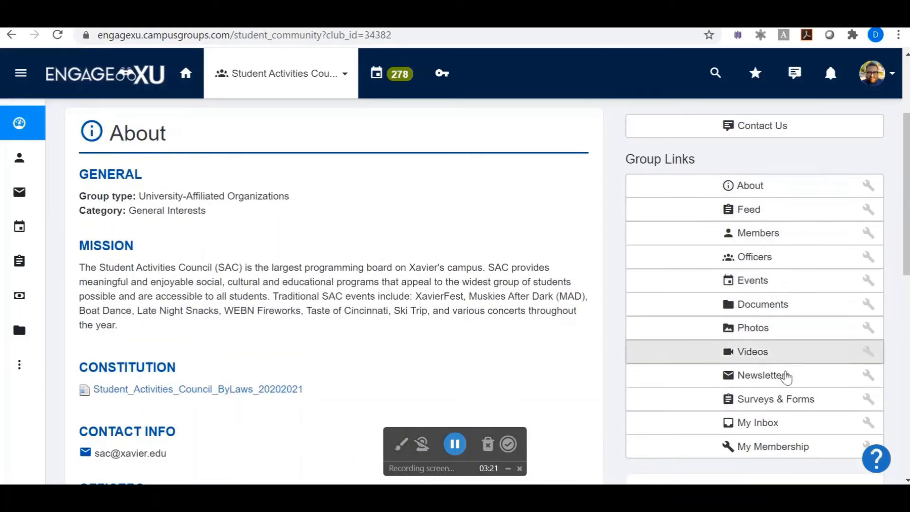
{"action": "scroll", "coordinate": [391, 336], "scroll_direction": "up", "scroll_amount": 3}
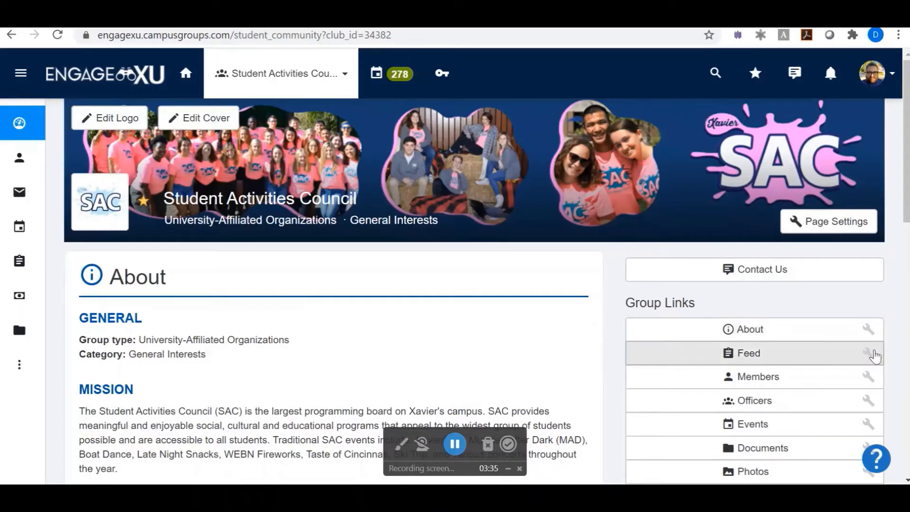
- Open the group's settings and review the group name and the available group types in the basic information
{"action": "mouse_move", "coordinate": [41, 161]}
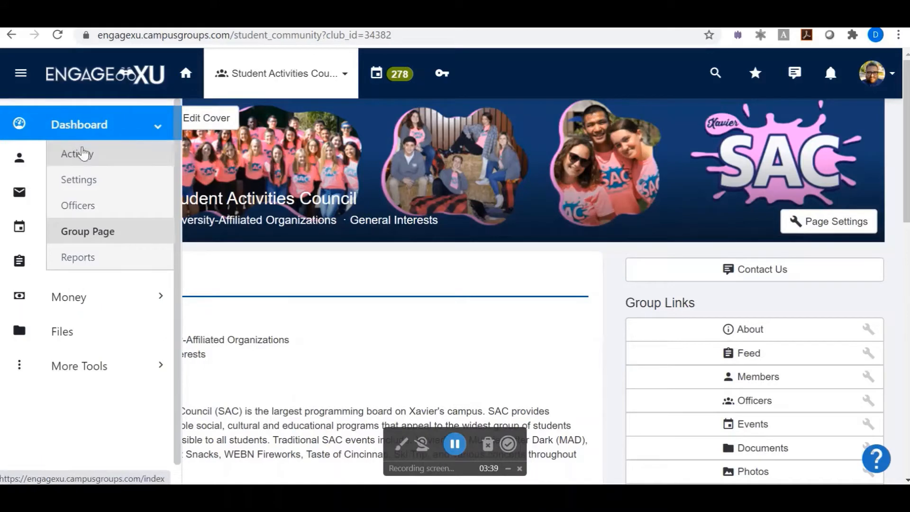
{"action": "left_click", "coordinate": [91, 187]}
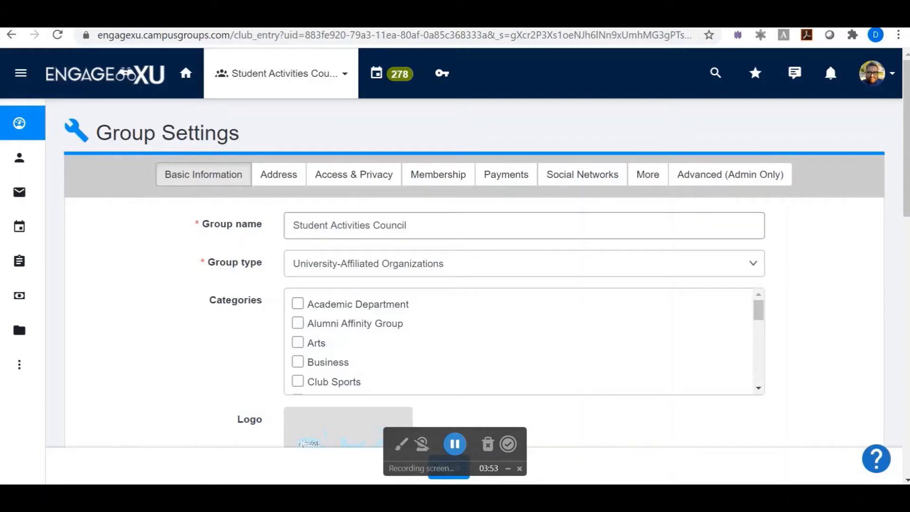
{"action": "left_click", "coordinate": [465, 226]}
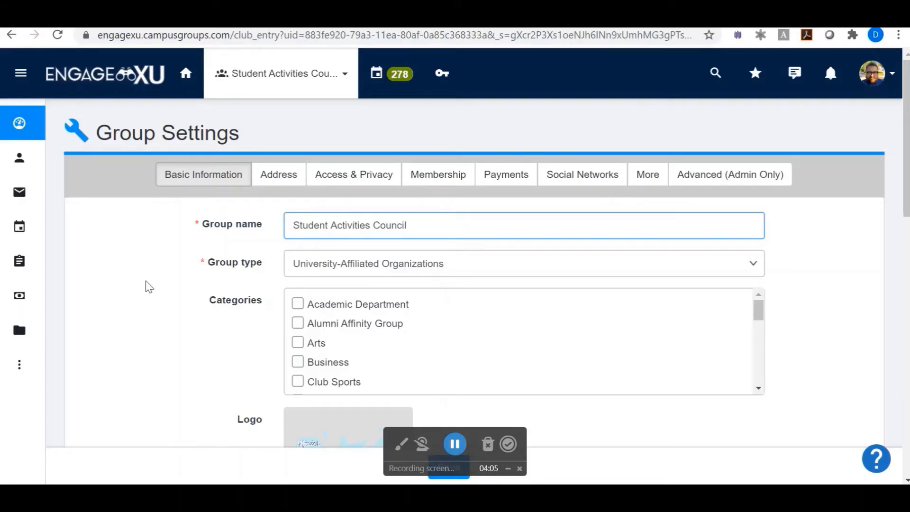
{"action": "scroll", "coordinate": [157, 275], "scroll_direction": "down", "scroll_amount": 2}
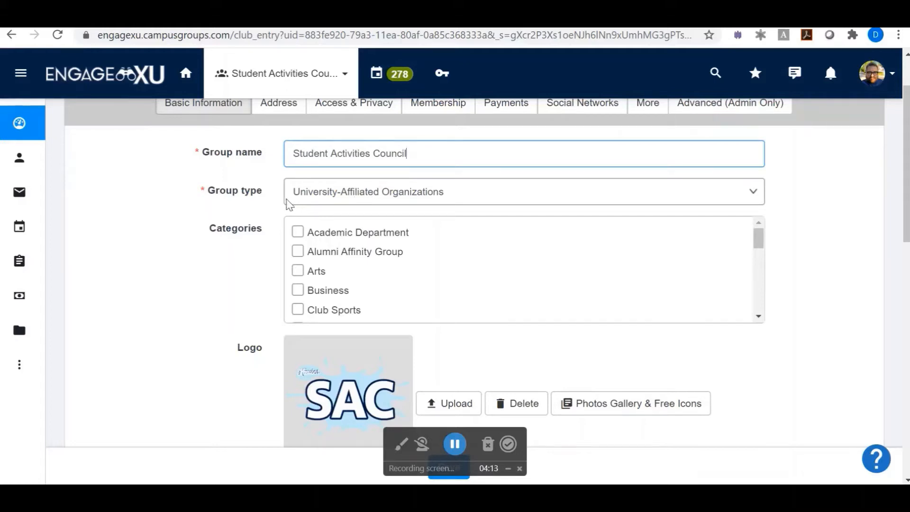
{"action": "left_click", "coordinate": [327, 197]}
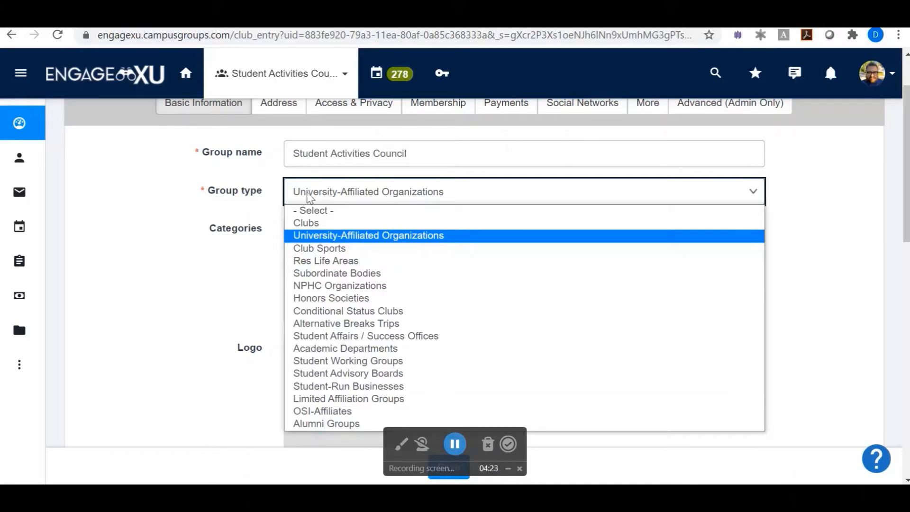
{"action": "left_click", "coordinate": [195, 215]}
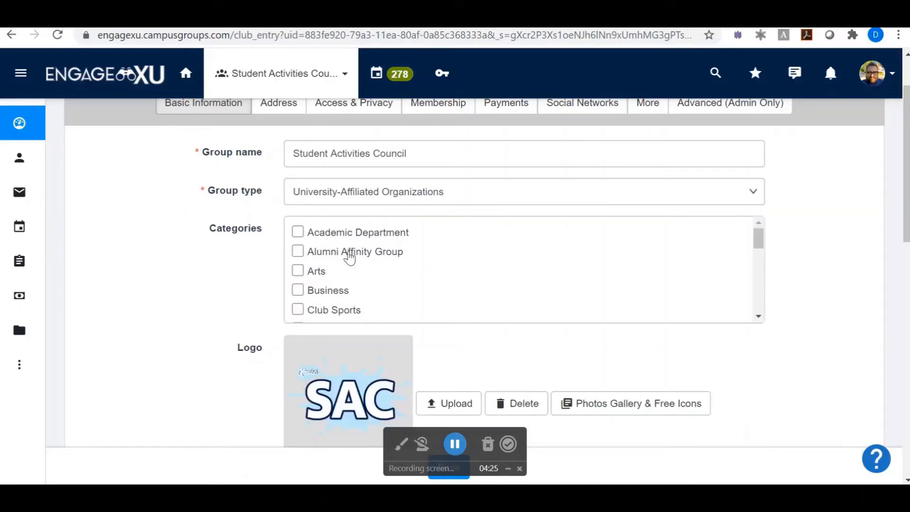
- Look through the full list of categories available for the group
{"action": "scroll", "coordinate": [346, 256], "scroll_direction": "down", "scroll_amount": 3}
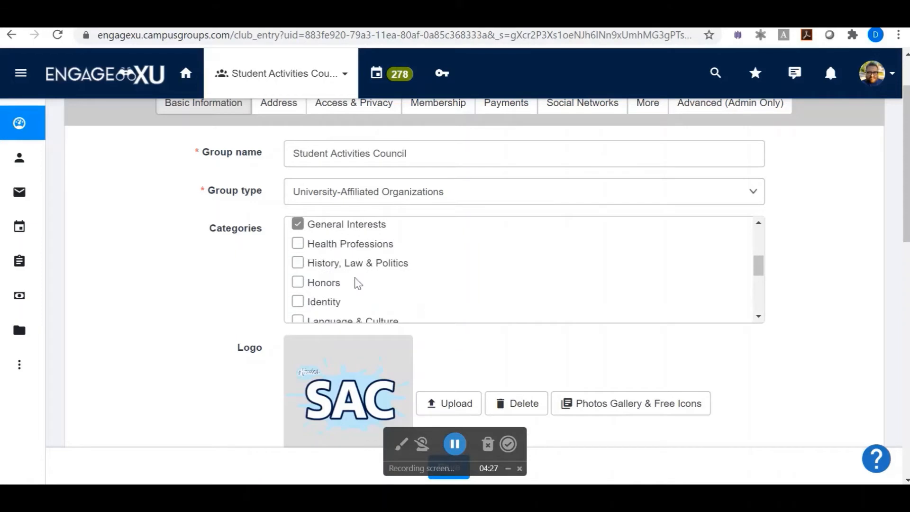
{"action": "scroll", "coordinate": [362, 288], "scroll_direction": "down", "scroll_amount": 2}
{"action": "scroll", "coordinate": [363, 288], "scroll_direction": "down", "scroll_amount": 3}
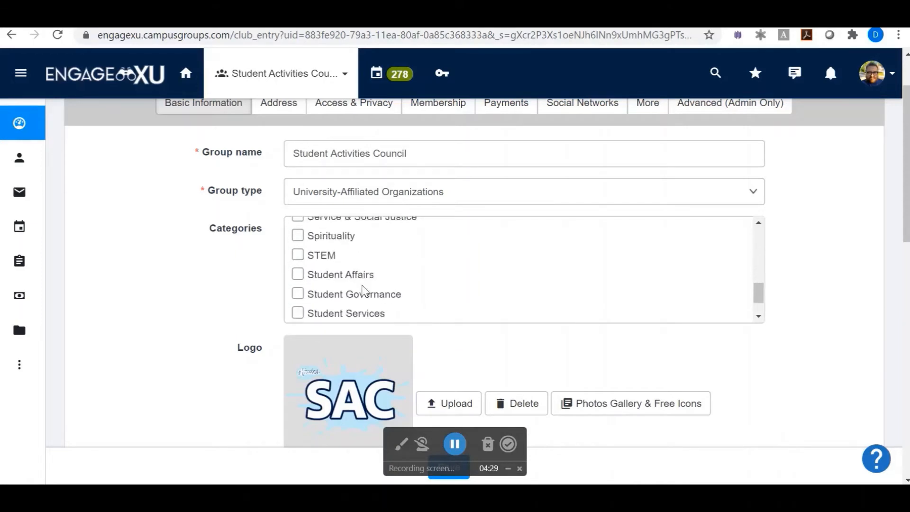
{"action": "scroll", "coordinate": [338, 306], "scroll_direction": "up", "scroll_amount": 10}
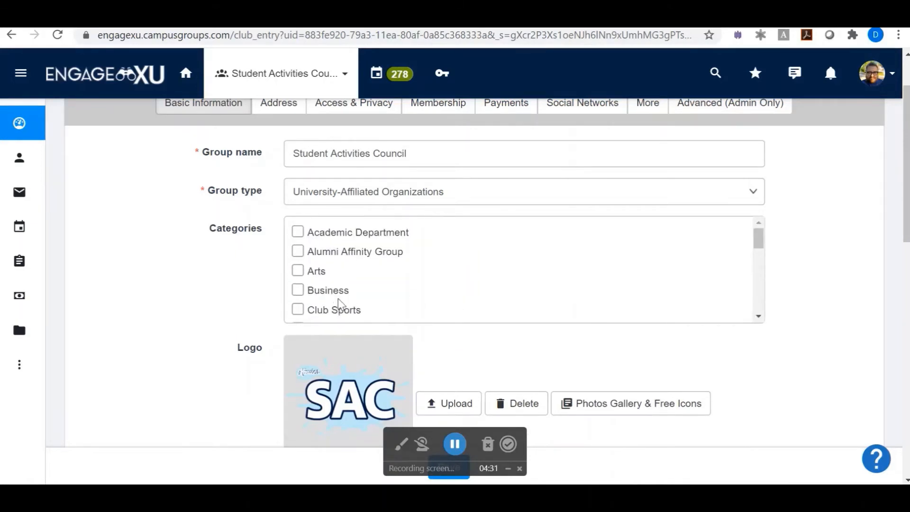
- Review the remaining basic information, from the logo, acronym and mission to the constitution, publishing and membership closure options
{"action": "scroll", "coordinate": [136, 265], "scroll_direction": "down", "scroll_amount": 3}
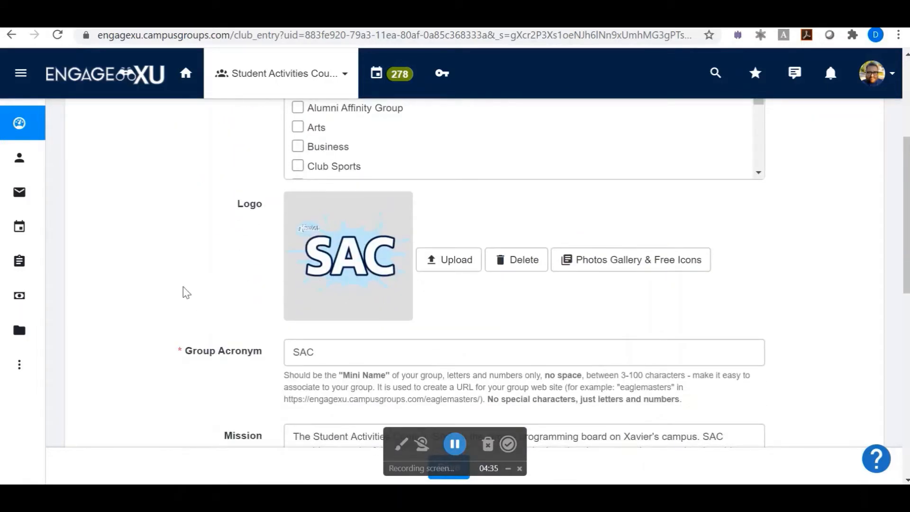
{"action": "scroll", "coordinate": [186, 292], "scroll_direction": "down", "scroll_amount": 3}
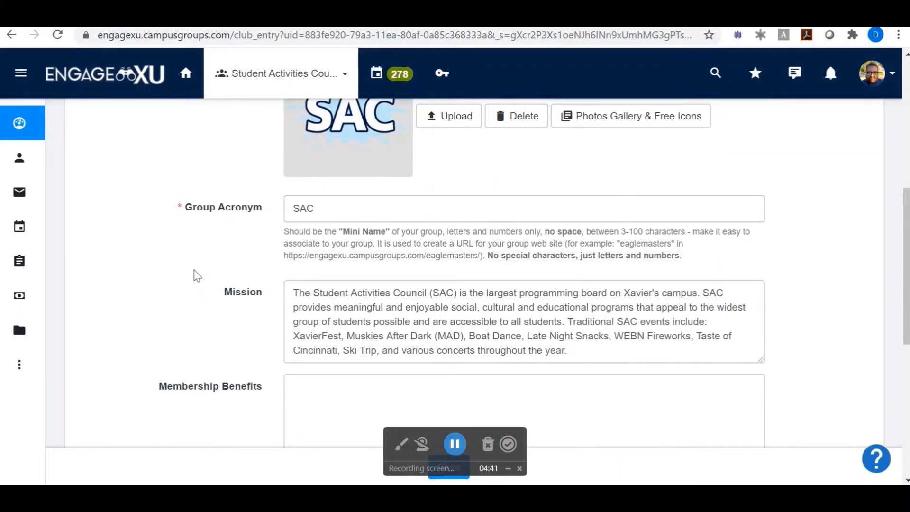
{"action": "scroll", "coordinate": [195, 270], "scroll_direction": "down", "scroll_amount": 2}
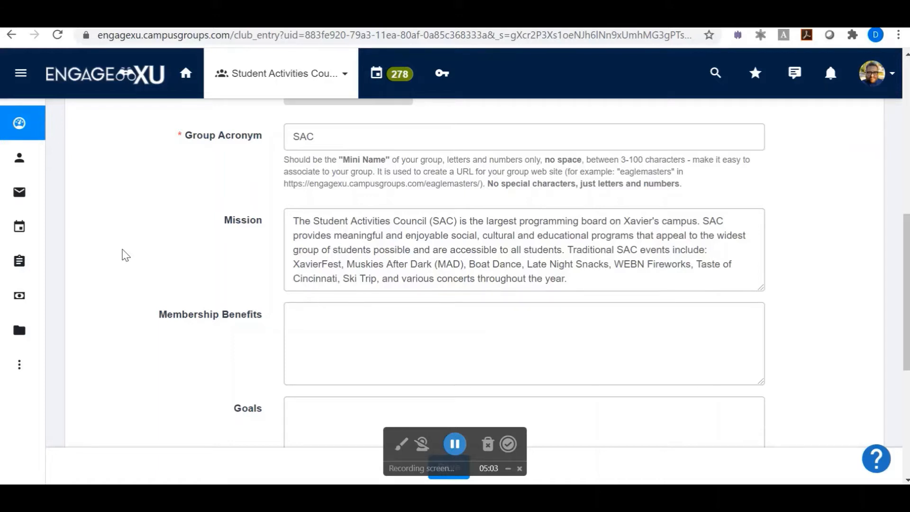
{"action": "scroll", "coordinate": [126, 255], "scroll_direction": "down", "scroll_amount": 6}
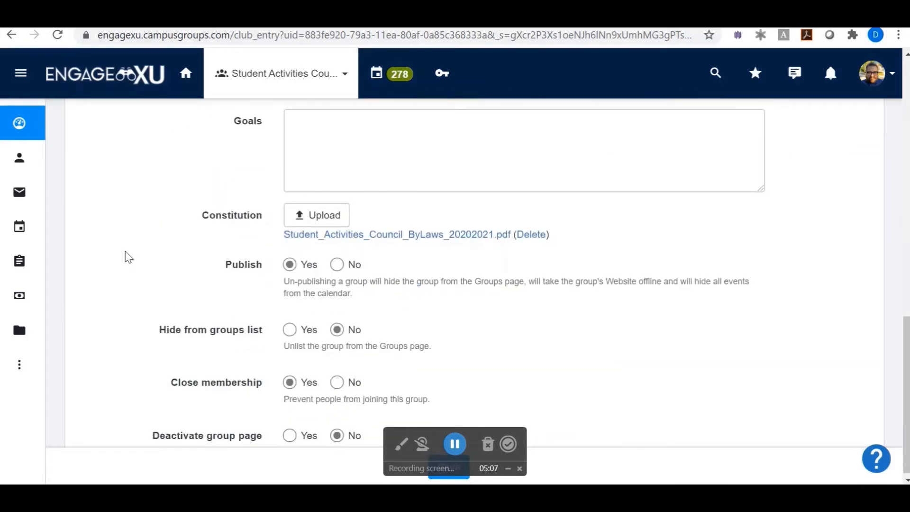
{"action": "scroll", "coordinate": [126, 256], "scroll_direction": "down", "scroll_amount": 1}
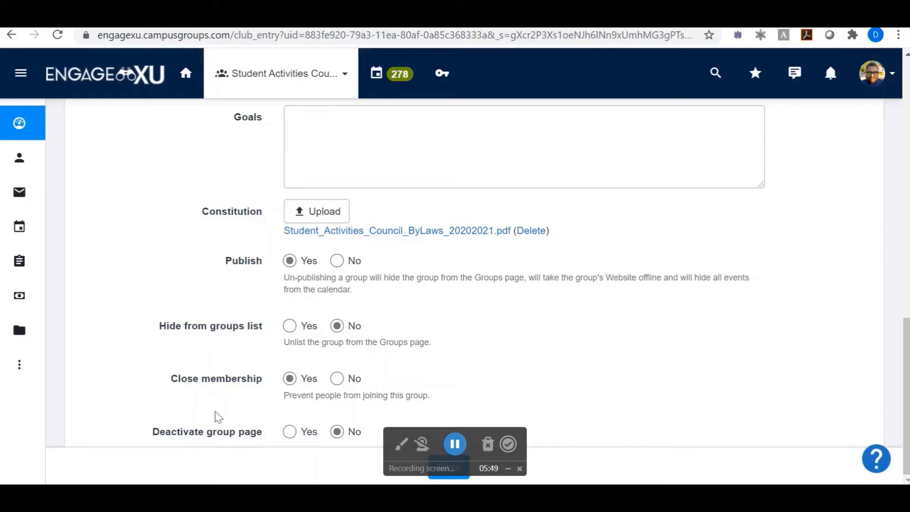
{"action": "scroll", "coordinate": [228, 358], "scroll_direction": "up", "scroll_amount": 10}
{"action": "scroll", "coordinate": [227, 359], "scroll_direction": "up", "scroll_amount": 5}
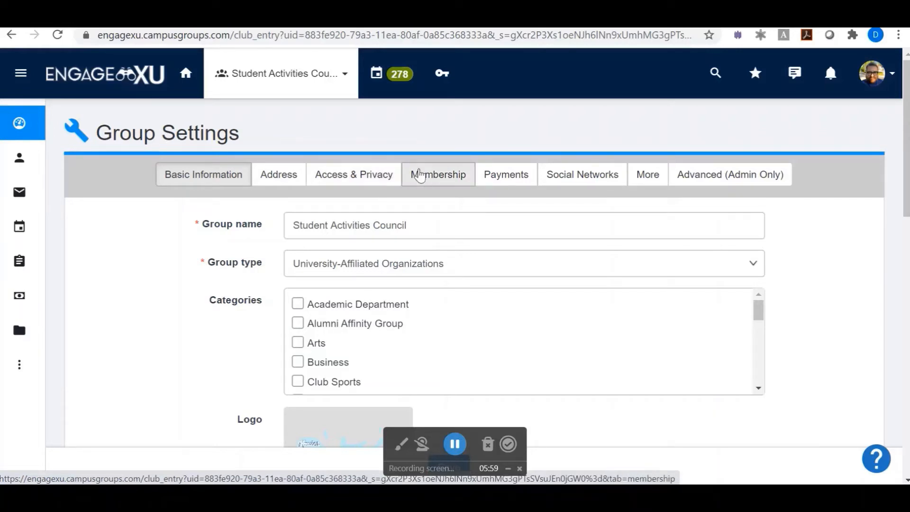
- Review the group's membership settings, including expiration notification, privacy, default duration and the fee fields of the membership options
{"action": "left_click", "coordinate": [444, 176]}
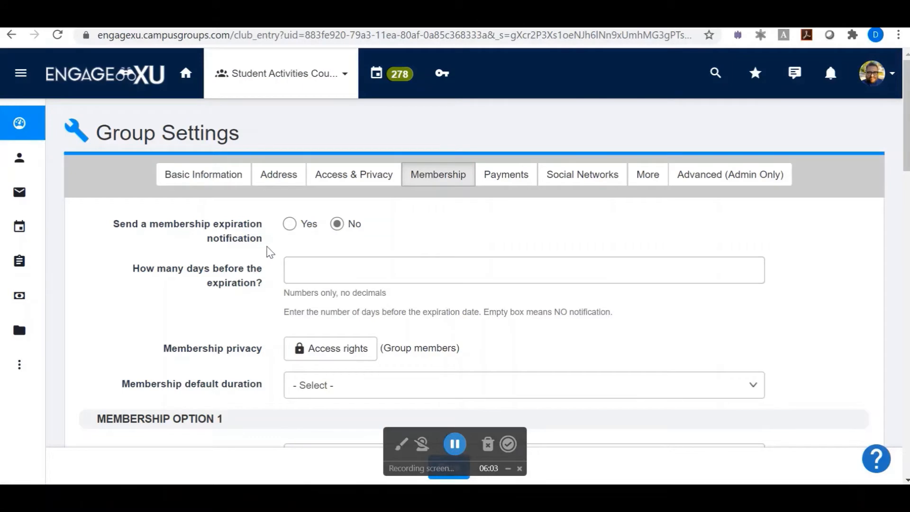
{"action": "scroll", "coordinate": [215, 308], "scroll_direction": "down", "scroll_amount": 3}
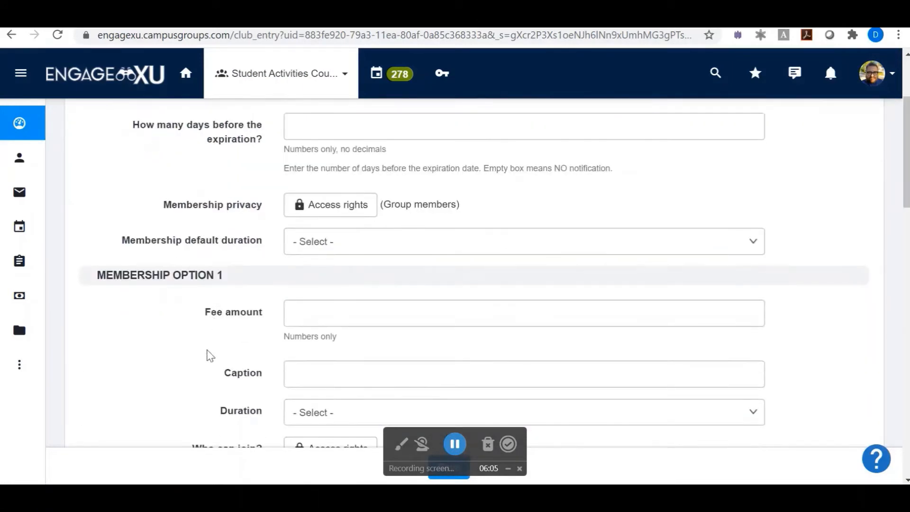
{"action": "scroll", "coordinate": [208, 351], "scroll_direction": "down", "scroll_amount": 1}
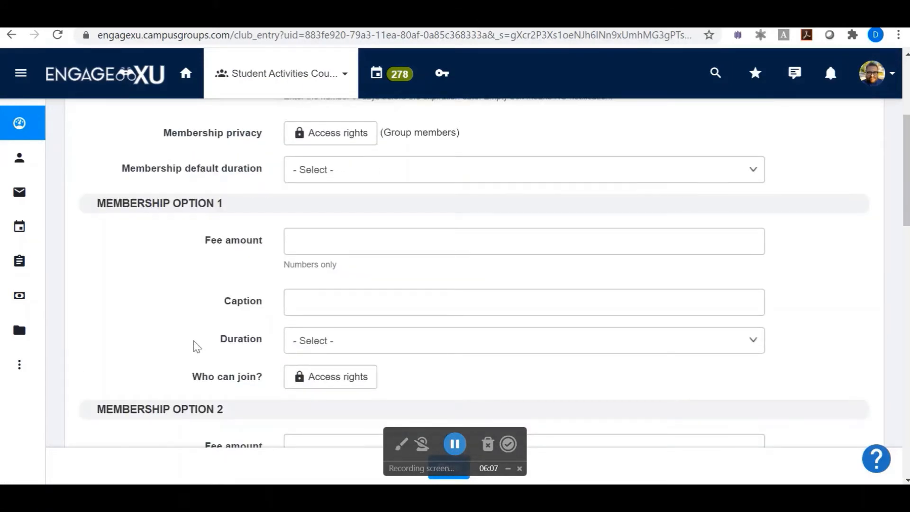
{"action": "scroll", "coordinate": [189, 317], "scroll_direction": "up", "scroll_amount": 1}
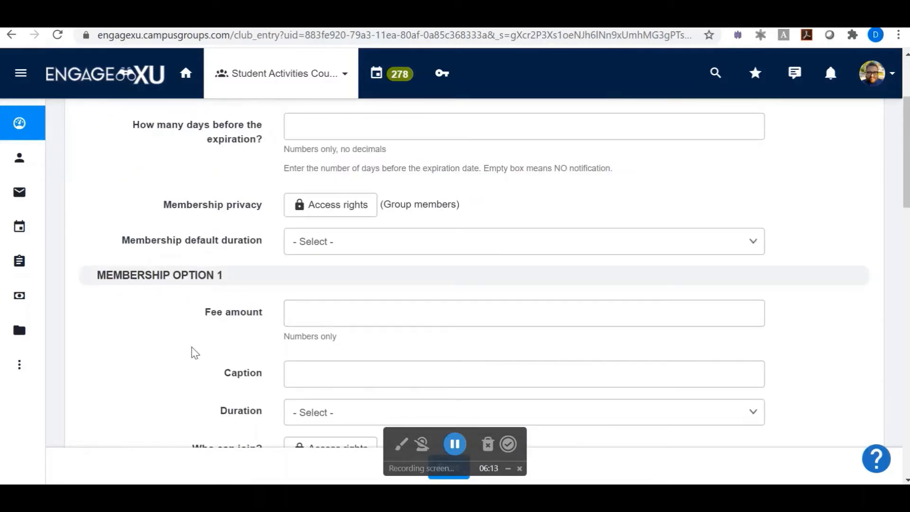
{"action": "scroll", "coordinate": [203, 351], "scroll_direction": "up", "scroll_amount": 2}
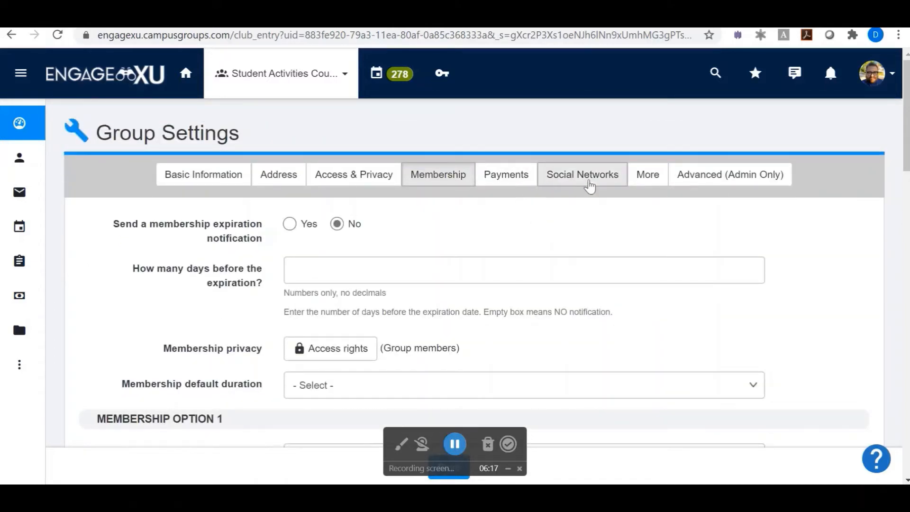
- Open the additional group settings and view the cover photo and the templates available for the automatic welcome message
{"action": "left_click", "coordinate": [653, 179]}
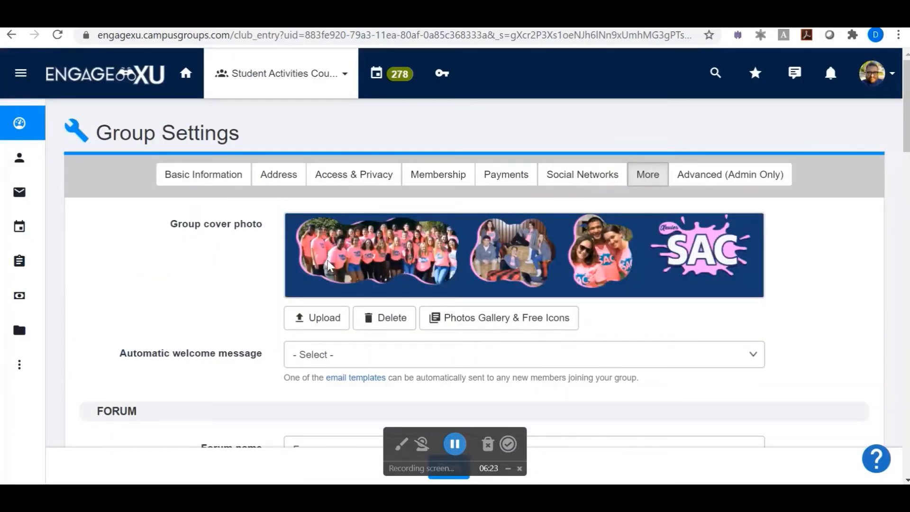
{"action": "scroll", "coordinate": [187, 301], "scroll_direction": "down", "scroll_amount": 3}
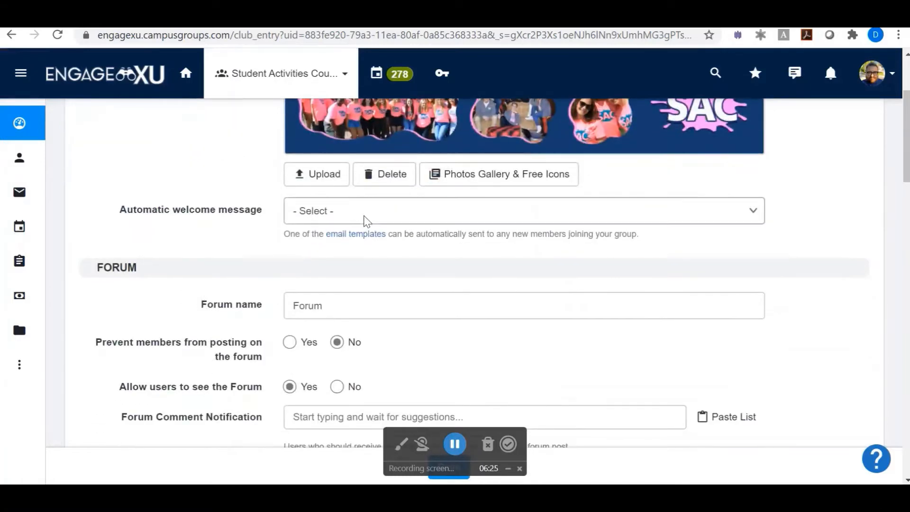
{"action": "left_click", "coordinate": [369, 220]}
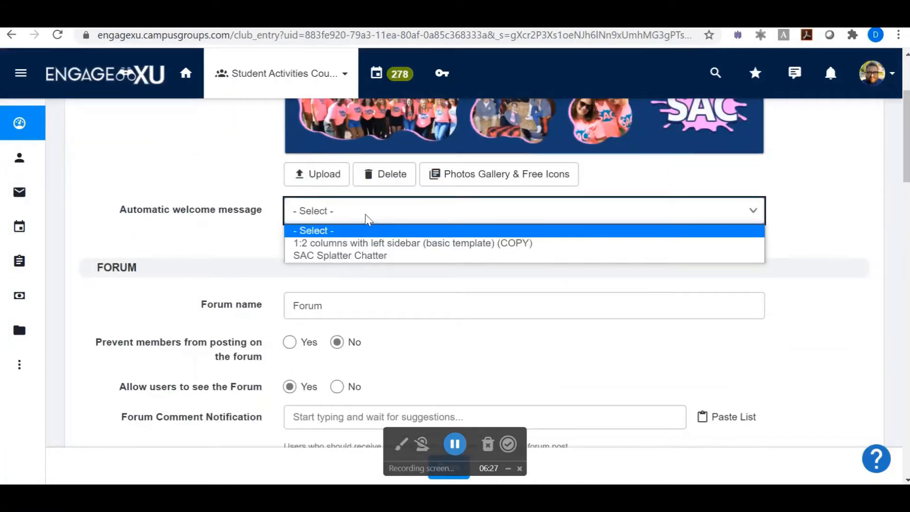
{"action": "left_click", "coordinate": [252, 248]}
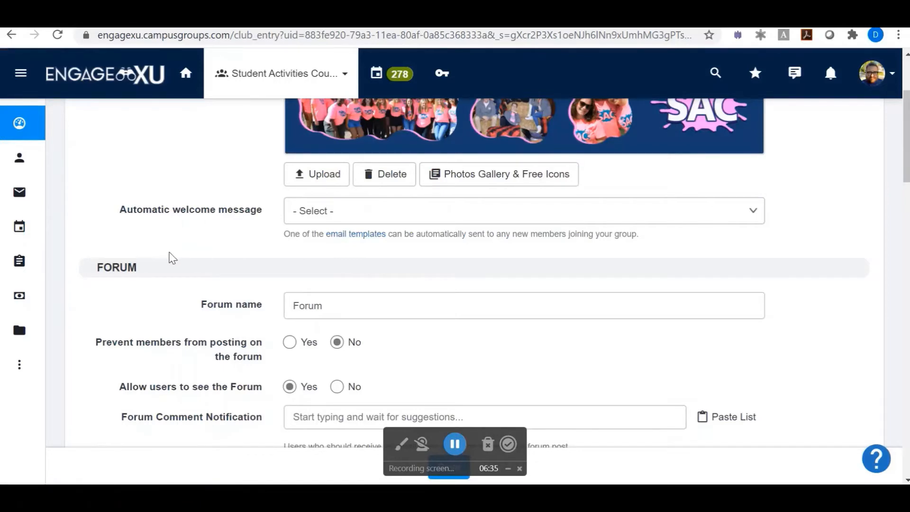
- Review the forum, email and feed settings and examine the access rights options for default event privacy
{"action": "scroll", "coordinate": [173, 258], "scroll_direction": "down", "scroll_amount": 3}
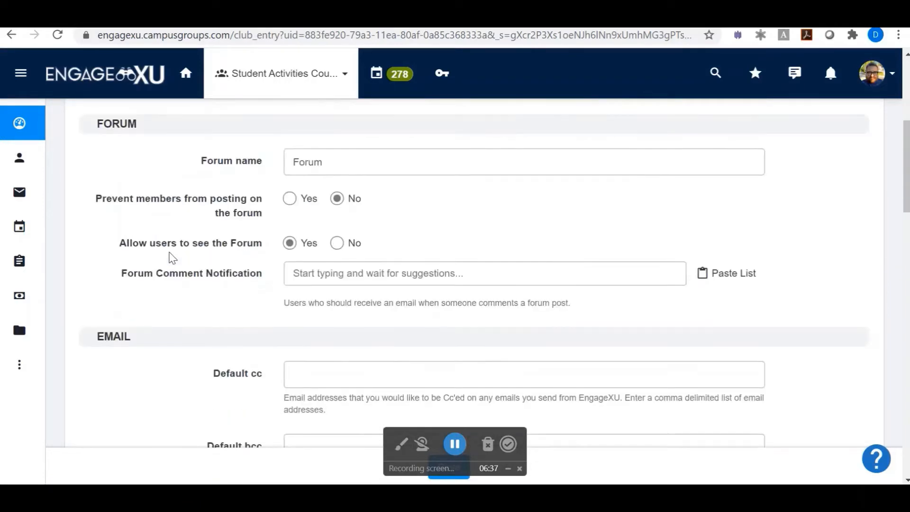
{"action": "scroll", "coordinate": [171, 256], "scroll_direction": "down", "scroll_amount": 7}
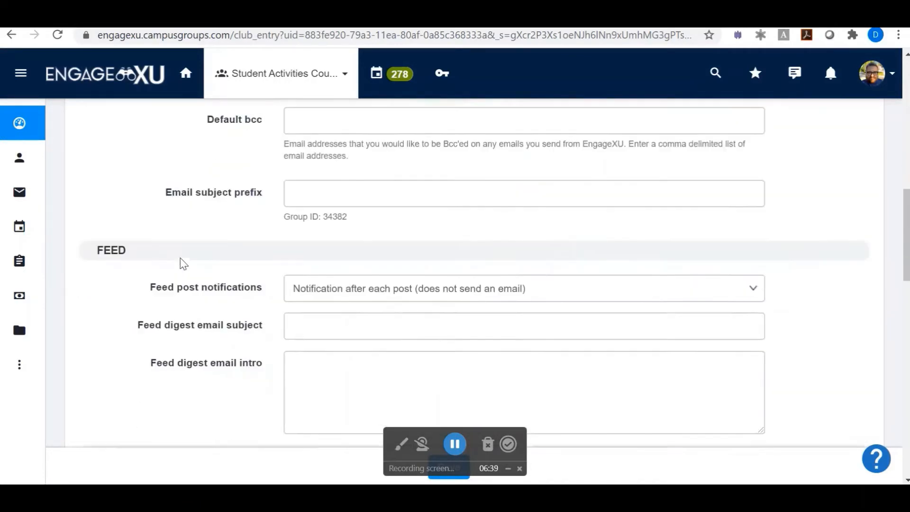
{"action": "scroll", "coordinate": [180, 258], "scroll_direction": "down", "scroll_amount": 7}
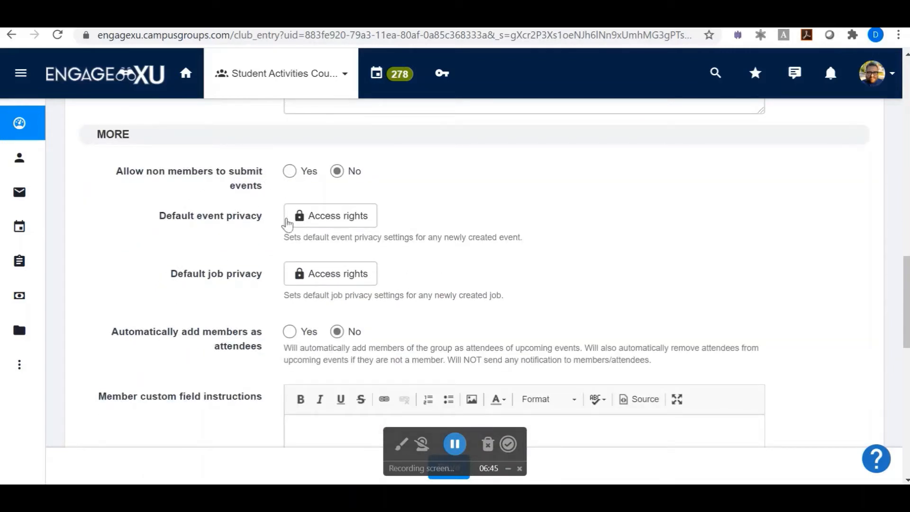
{"action": "left_click", "coordinate": [341, 215]}
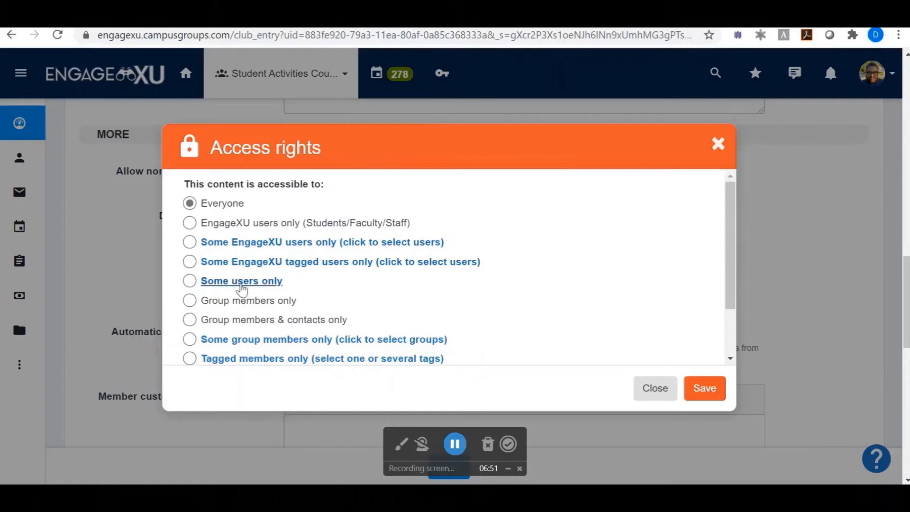
{"action": "left_click", "coordinate": [719, 145]}
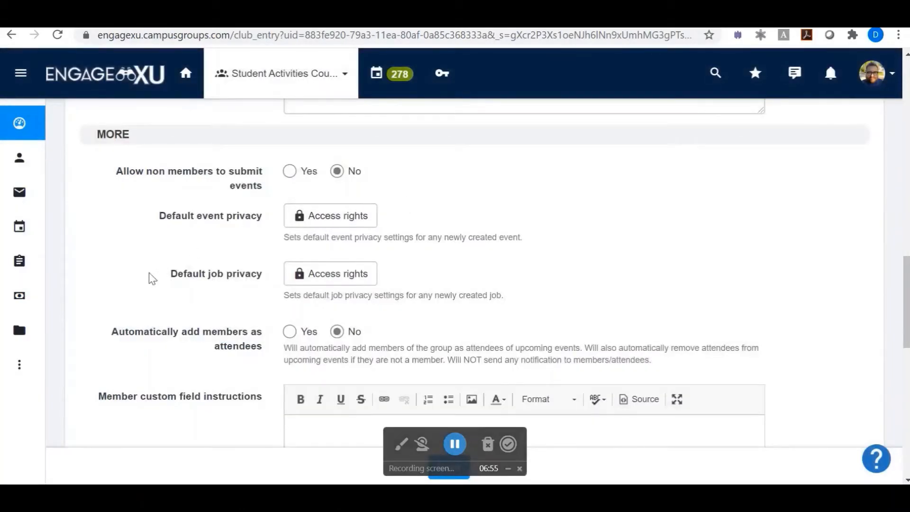
- Review the rest of the additional settings through the custom fields and return to the group cover photo
{"action": "scroll", "coordinate": [149, 284], "scroll_direction": "down", "scroll_amount": 2}
{"action": "scroll", "coordinate": [148, 290], "scroll_direction": "down", "scroll_amount": 1}
{"action": "scroll", "coordinate": [149, 291], "scroll_direction": "down", "scroll_amount": 8}
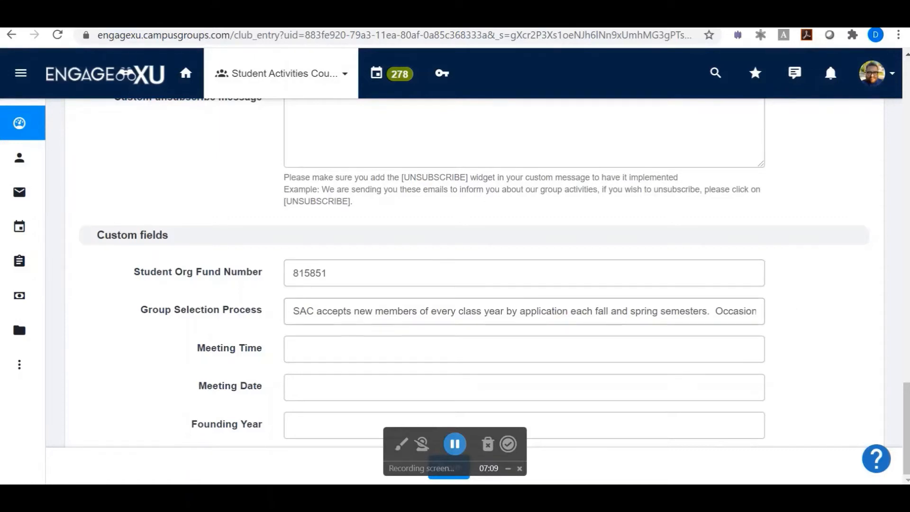
{"action": "scroll", "coordinate": [169, 354], "scroll_direction": "up", "scroll_amount": 20}
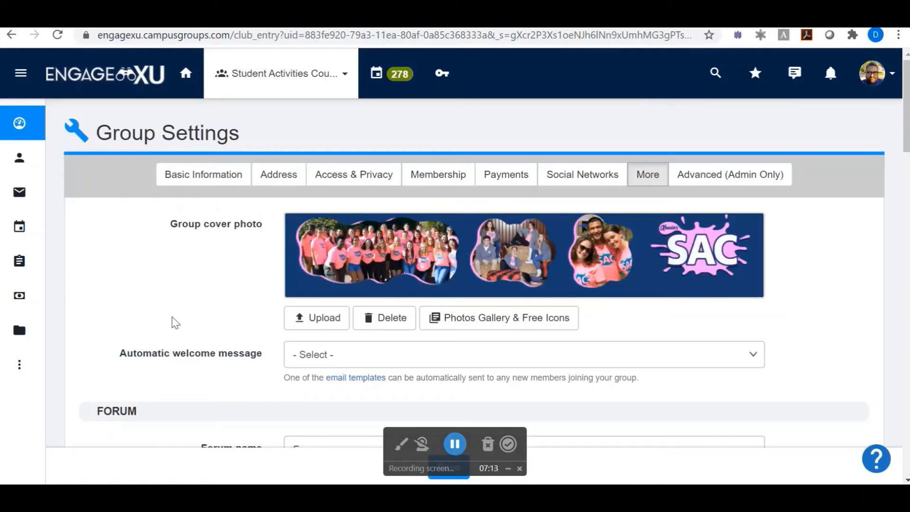
- Open the group's officers page and look over the officer entries
{"action": "mouse_move", "coordinate": [44, 131]}
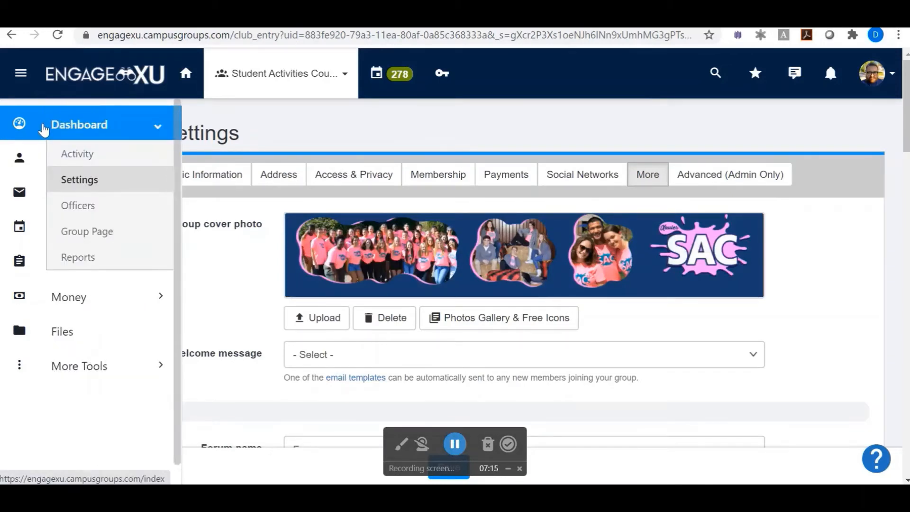
{"action": "left_click", "coordinate": [86, 209]}
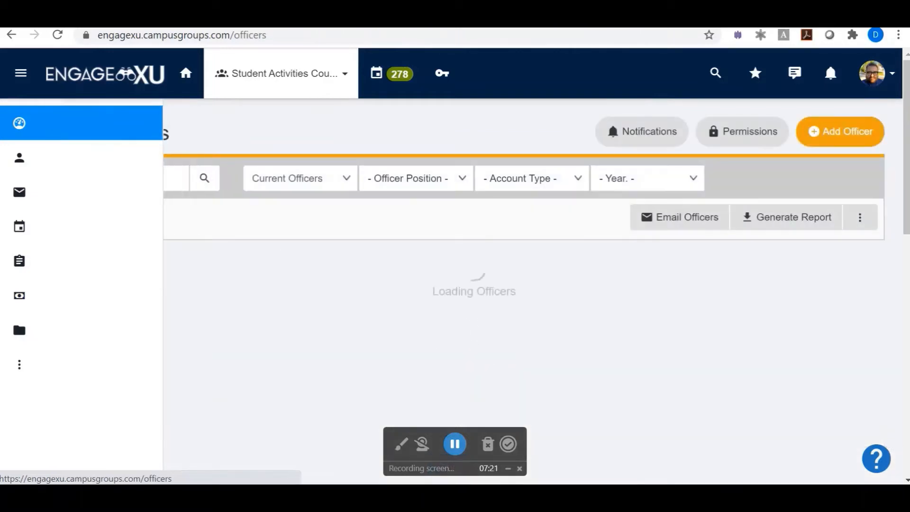
{"action": "scroll", "coordinate": [292, 327], "scroll_direction": "down", "scroll_amount": 2}
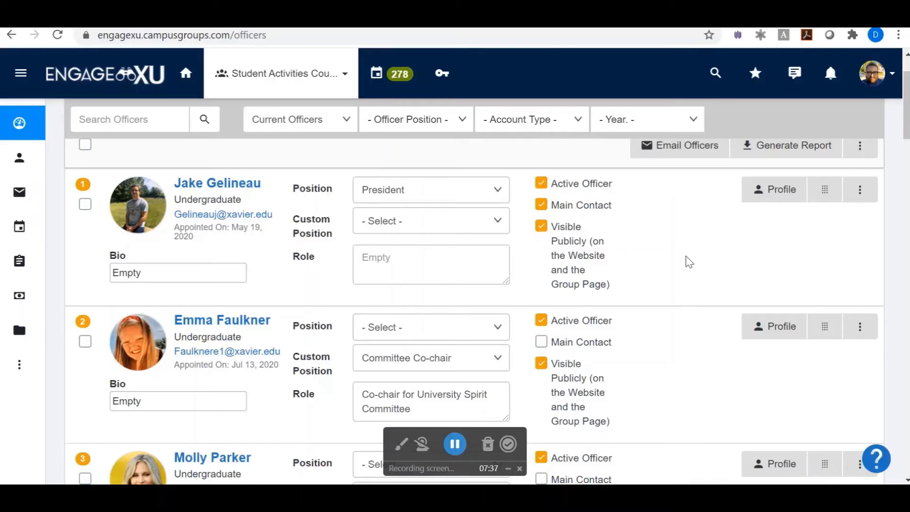
- Examine the position and custom position choices for the first officer, and browse the other officers' entries
{"action": "left_click", "coordinate": [457, 189]}
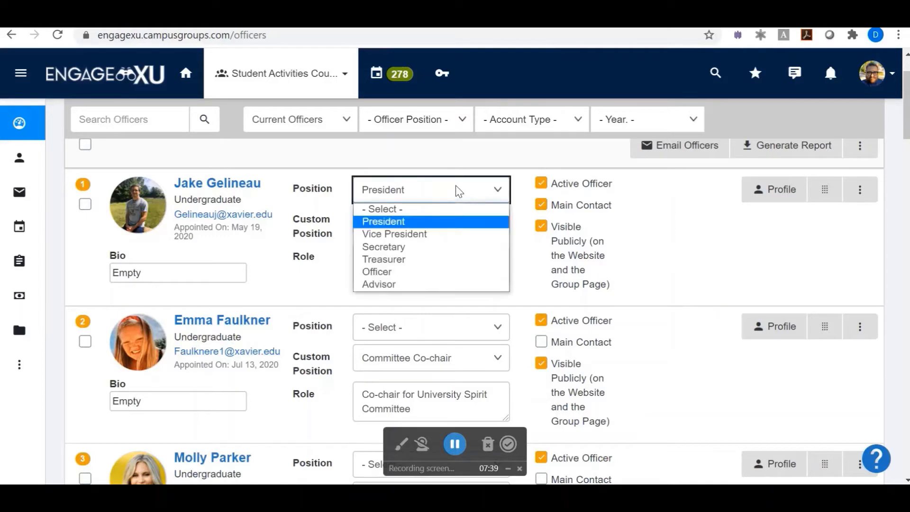
{"action": "left_click", "coordinate": [457, 225]}
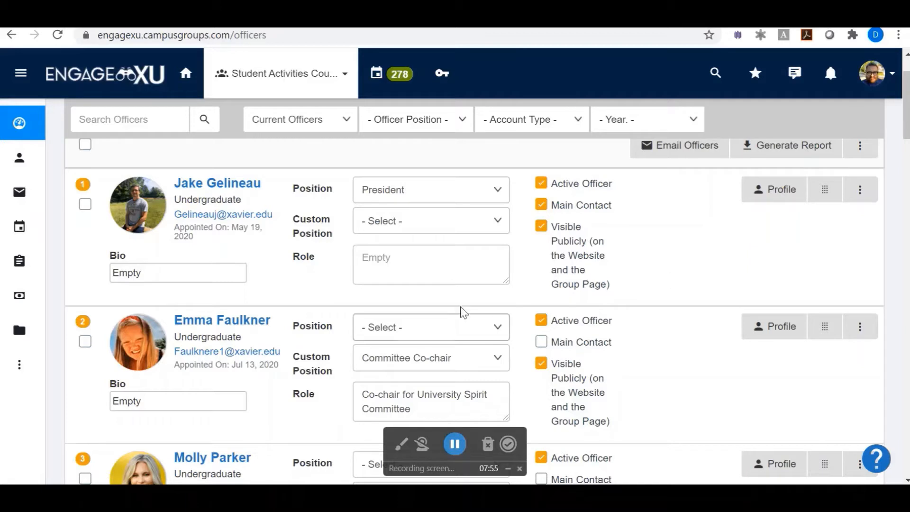
{"action": "left_click", "coordinate": [454, 222]}
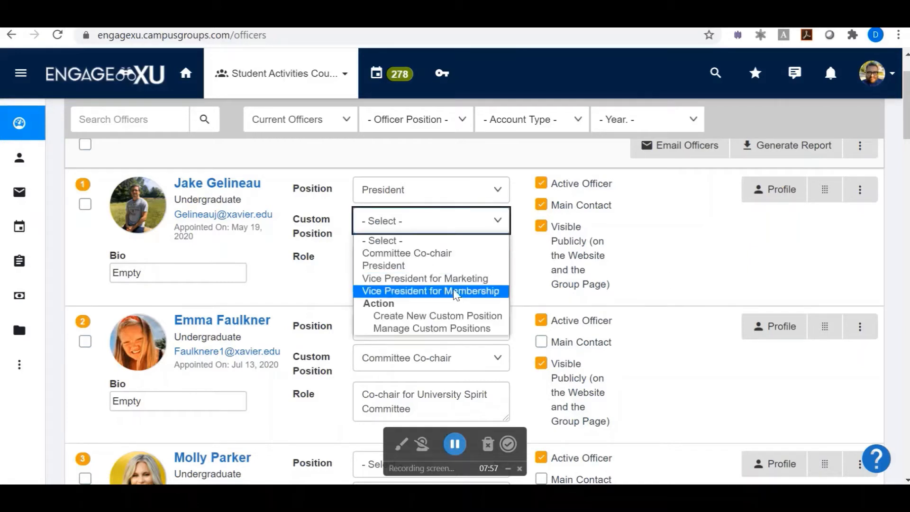
{"action": "left_click", "coordinate": [679, 234]}
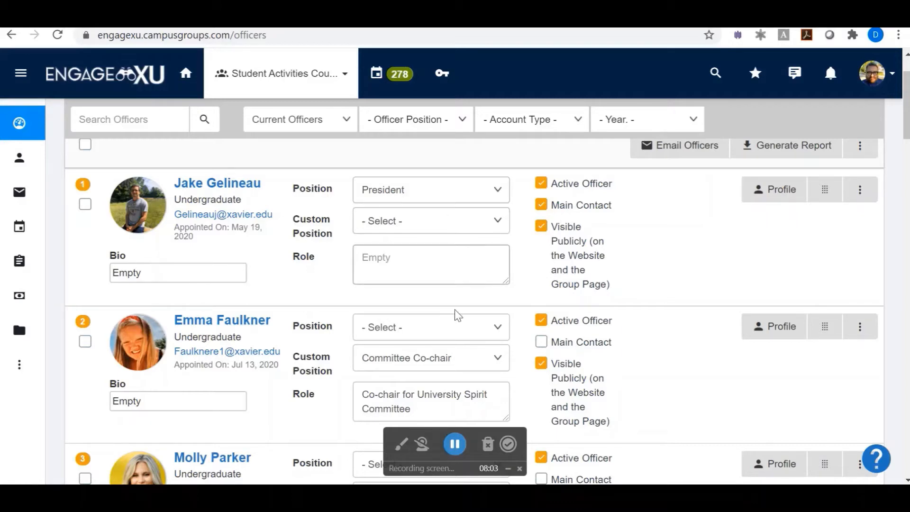
{"action": "scroll", "coordinate": [477, 308], "scroll_direction": "down", "scroll_amount": 6}
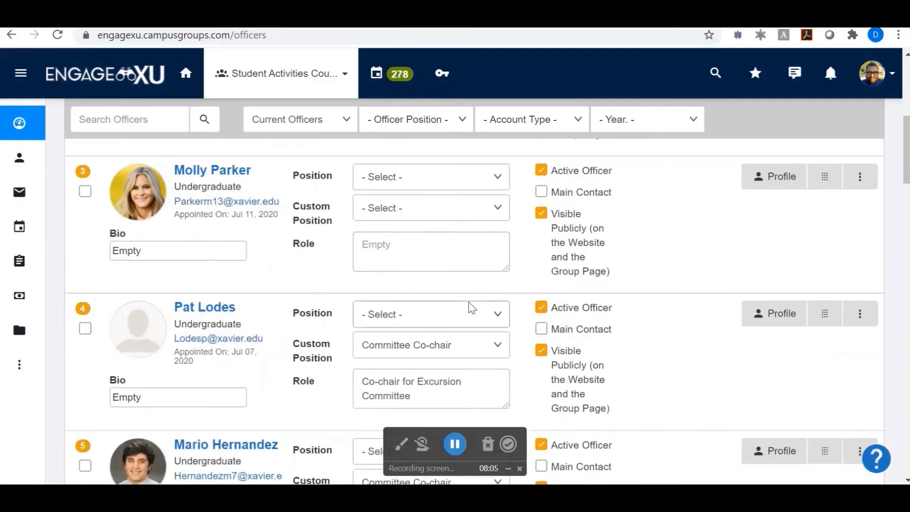
{"action": "scroll", "coordinate": [469, 306], "scroll_direction": "up", "scroll_amount": 8}
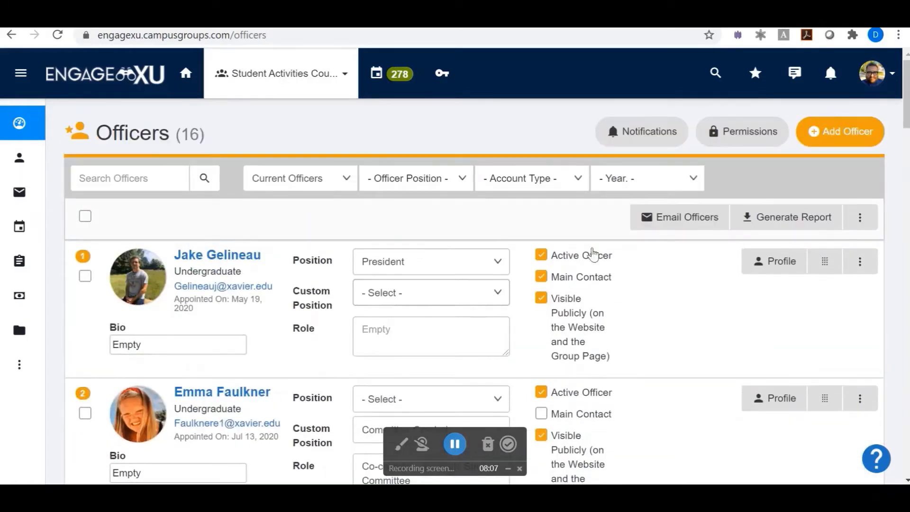
- Review the permissions granted to each officer and return to the officers list
{"action": "left_click", "coordinate": [754, 134]}
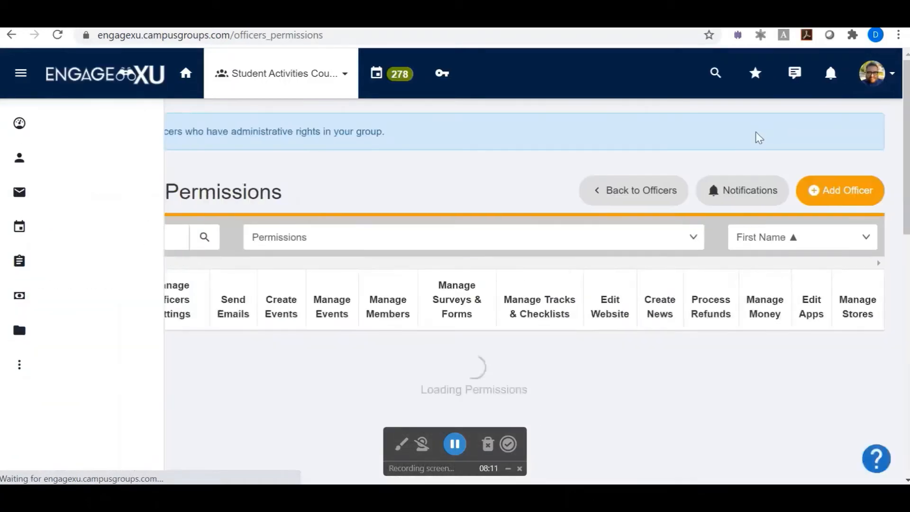
{"action": "scroll", "coordinate": [620, 380], "scroll_direction": "down", "scroll_amount": 3}
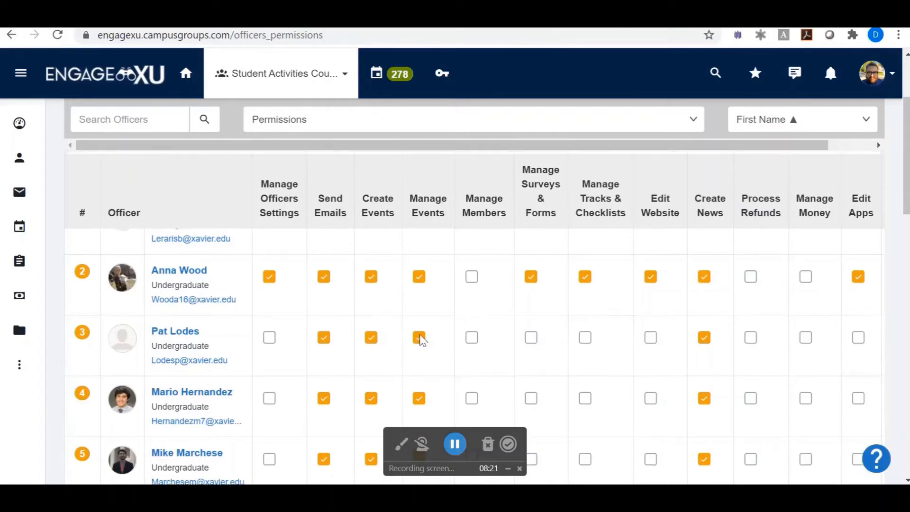
{"action": "scroll", "coordinate": [419, 337], "scroll_direction": "up", "scroll_amount": 3}
{"action": "left_click", "coordinate": [634, 199]}
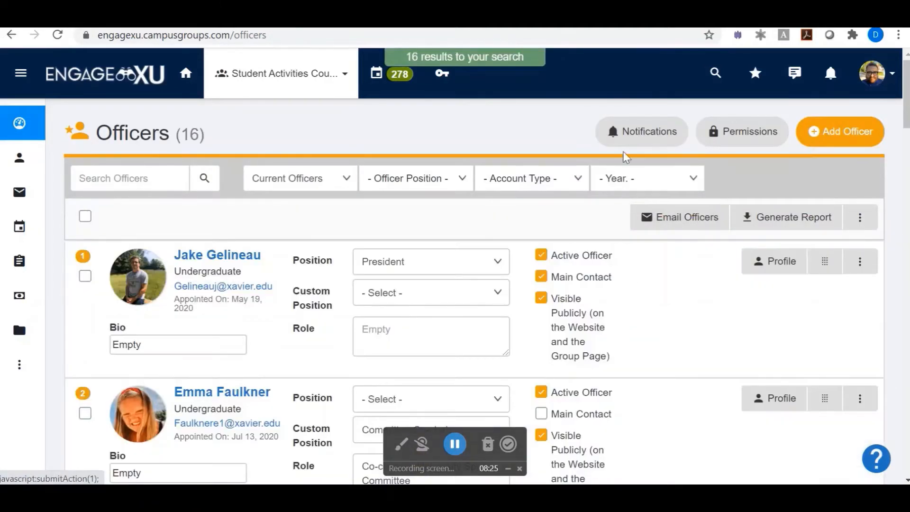
- Review the officer-only web, email and mobile notification settings for the officers and return to the officers list
{"action": "left_click", "coordinate": [654, 138]}
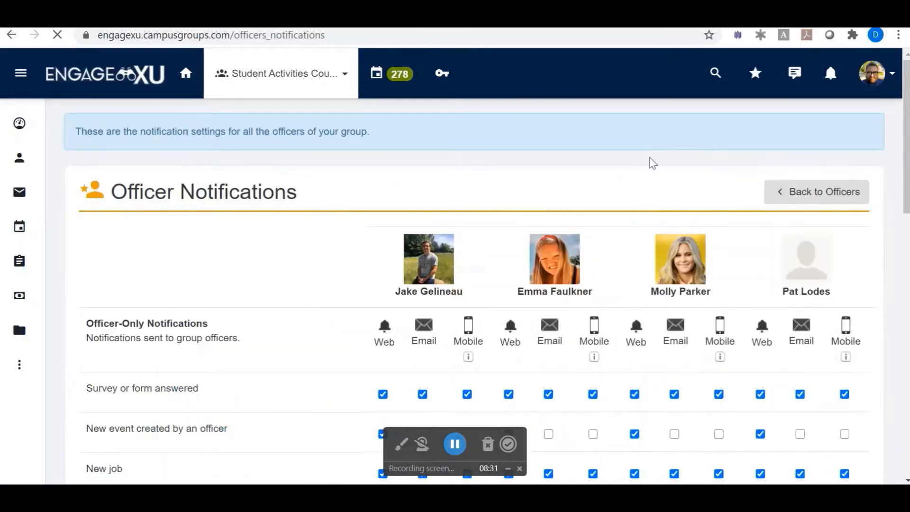
{"action": "scroll", "coordinate": [507, 283], "scroll_direction": "down", "scroll_amount": 3}
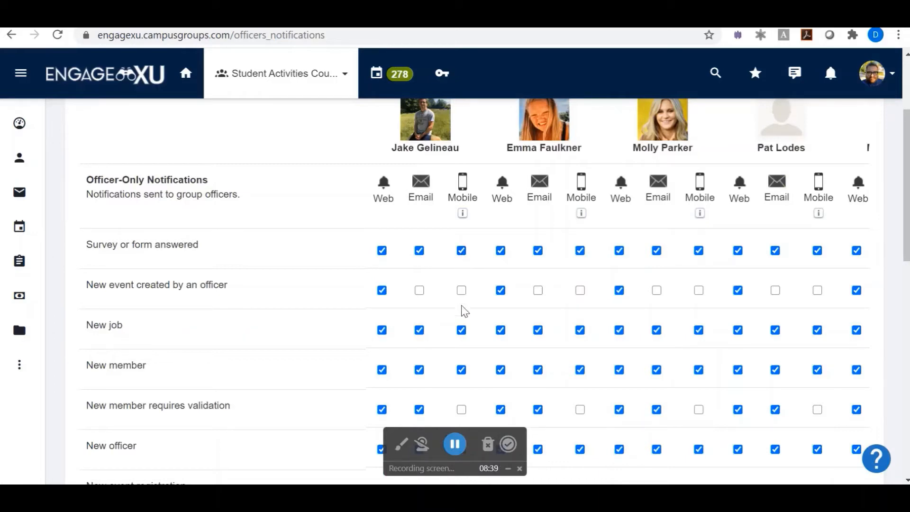
{"action": "scroll", "coordinate": [278, 339], "scroll_direction": "down", "scroll_amount": 5}
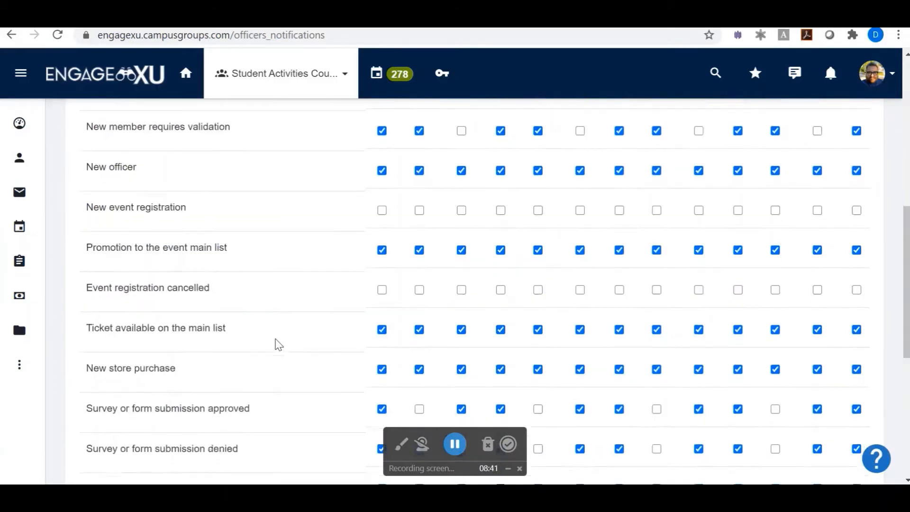
{"action": "scroll", "coordinate": [276, 346], "scroll_direction": "up", "scroll_amount": 1}
{"action": "scroll", "coordinate": [287, 341], "scroll_direction": "down", "scroll_amount": 3}
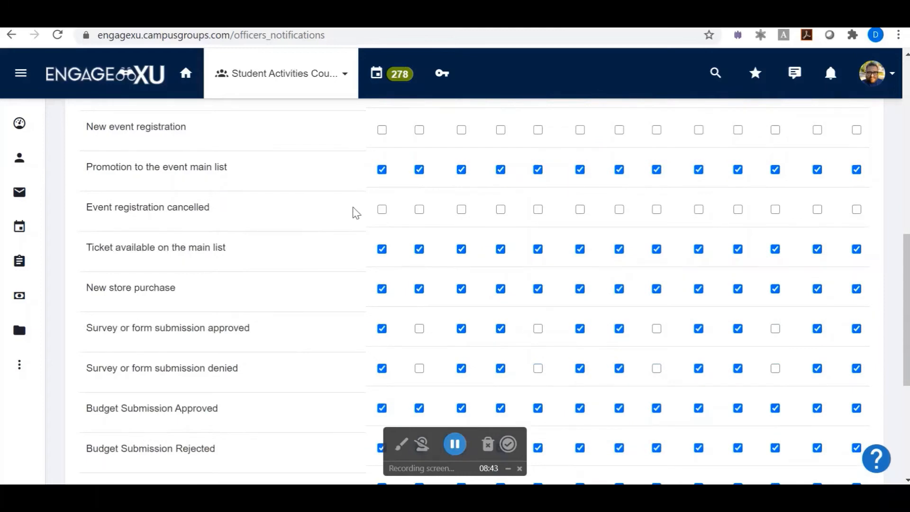
{"action": "scroll", "coordinate": [345, 317], "scroll_direction": "down", "scroll_amount": 5}
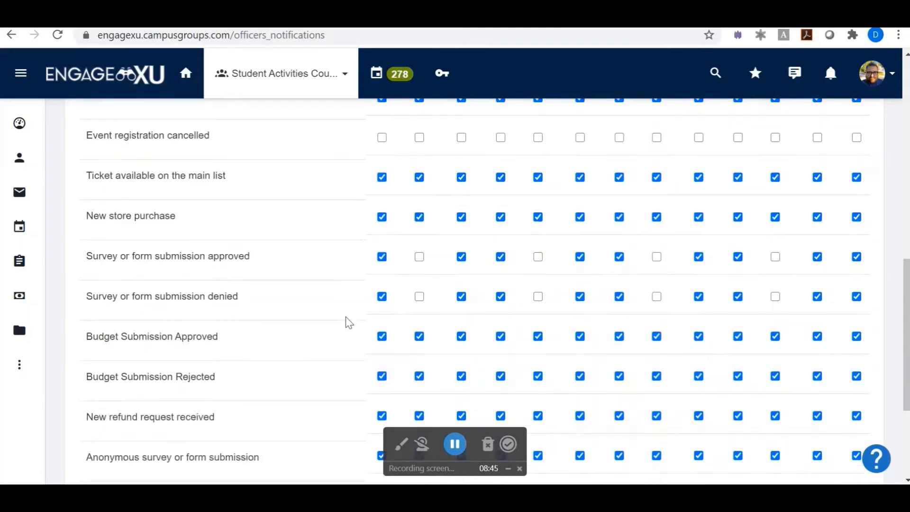
{"action": "scroll", "coordinate": [341, 351], "scroll_direction": "up", "scroll_amount": 8}
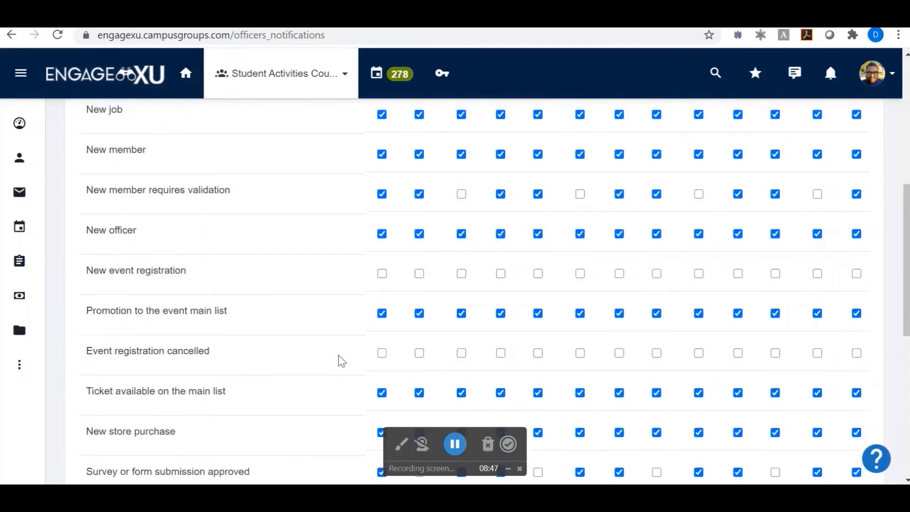
{"action": "scroll", "coordinate": [339, 354], "scroll_direction": "up", "scroll_amount": 3}
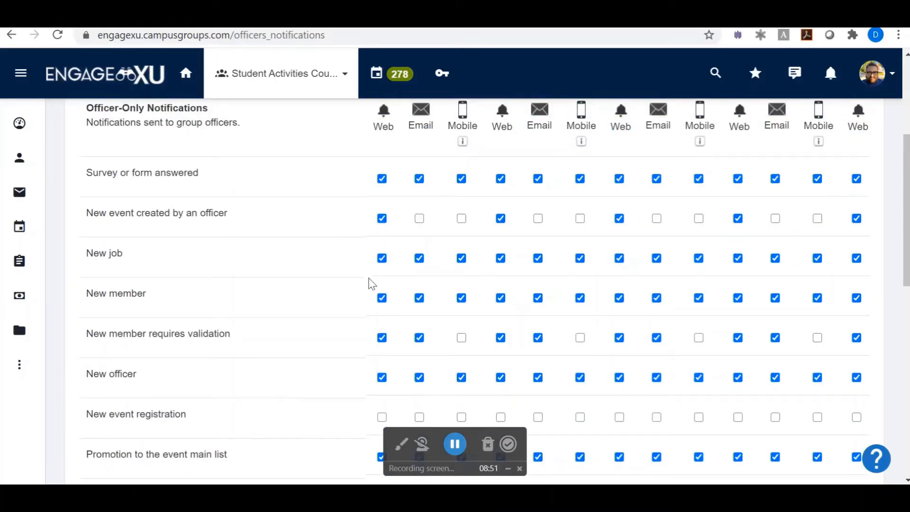
{"action": "scroll", "coordinate": [353, 257], "scroll_direction": "up", "scroll_amount": 2}
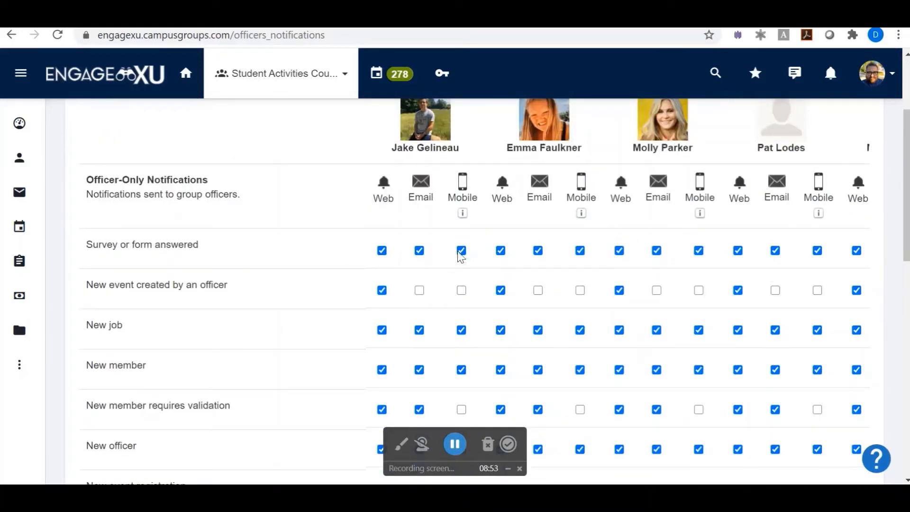
{"action": "scroll", "coordinate": [346, 361], "scroll_direction": "up", "scroll_amount": 3}
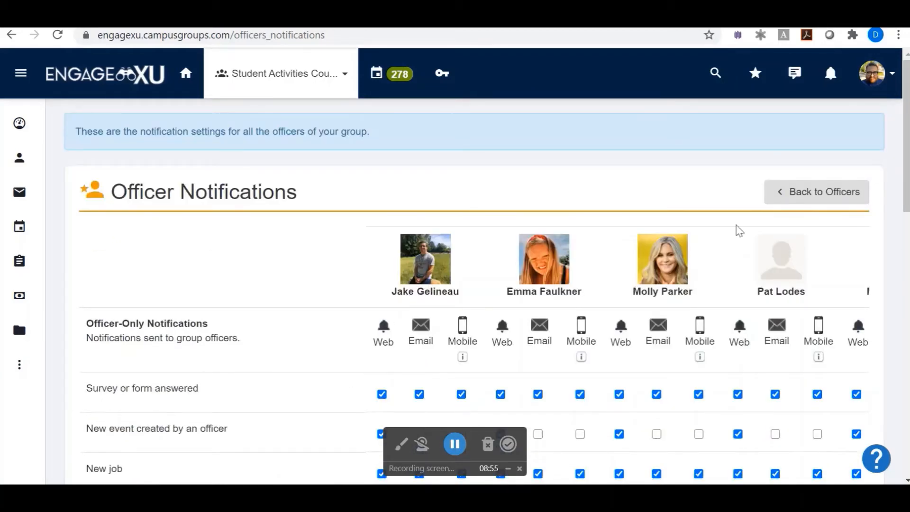
{"action": "left_click", "coordinate": [816, 192]}
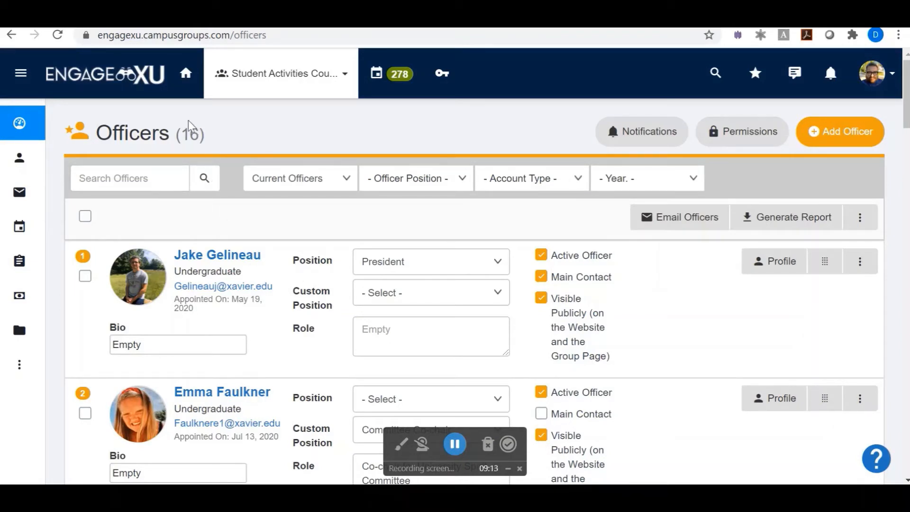
- Open the group's sent emails and start composing an email to view the member, contact and tag recipient groups
{"action": "double_click", "coordinate": [190, 135]}
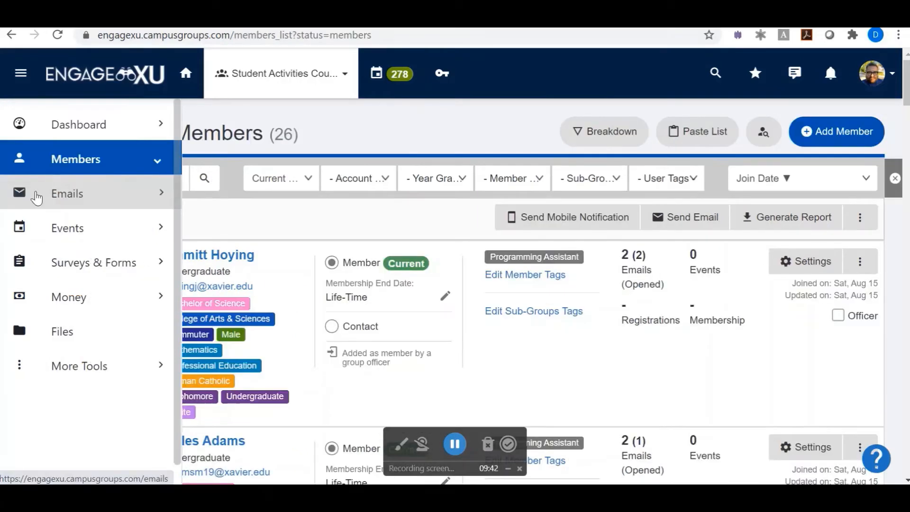
{"action": "left_click", "coordinate": [37, 194]}
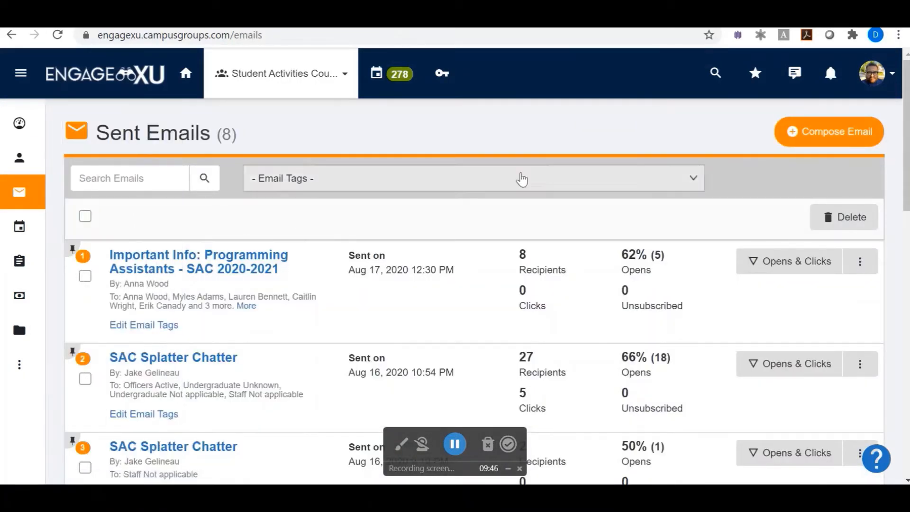
{"action": "left_click", "coordinate": [819, 138]}
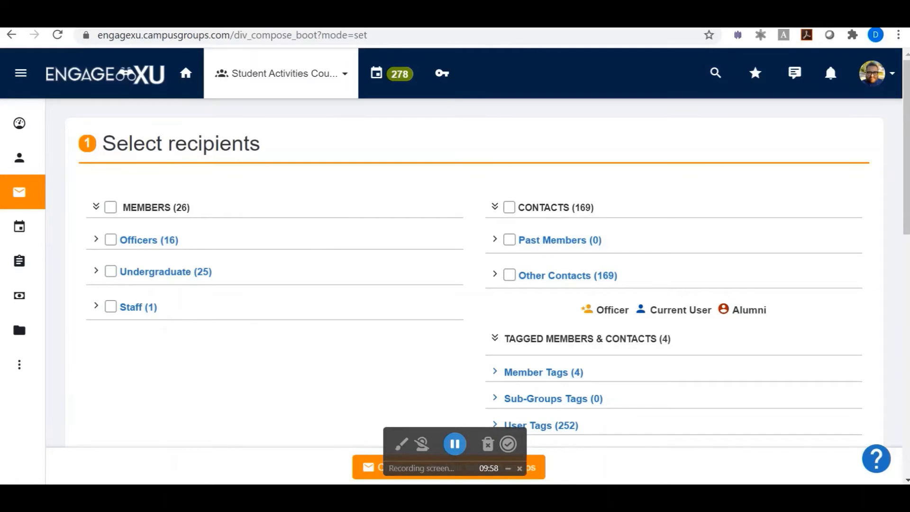
{"action": "scroll", "coordinate": [256, 314], "scroll_direction": "down", "scroll_amount": 2}
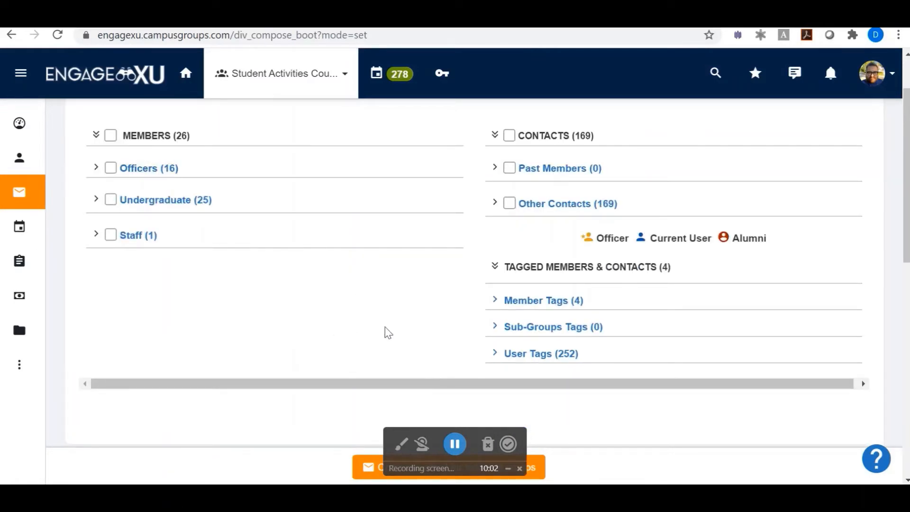
{"action": "scroll", "coordinate": [385, 328], "scroll_direction": "up", "scroll_amount": 2}
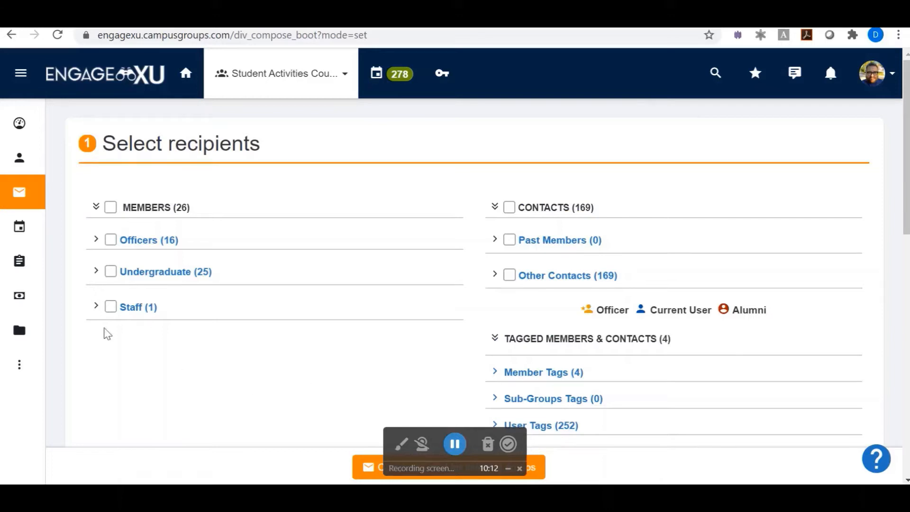
- Open the group's upcoming events and start creating a new event
{"action": "mouse_move", "coordinate": [26, 211]}
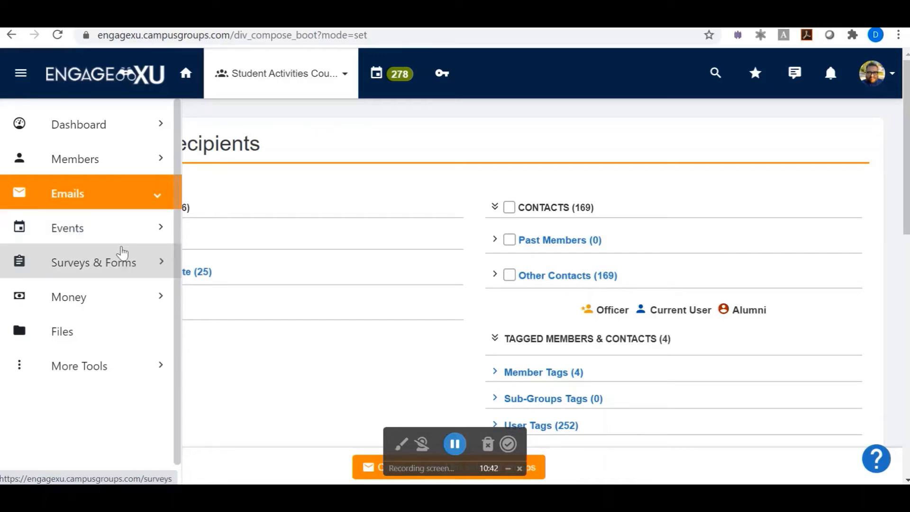
{"action": "left_click", "coordinate": [109, 234]}
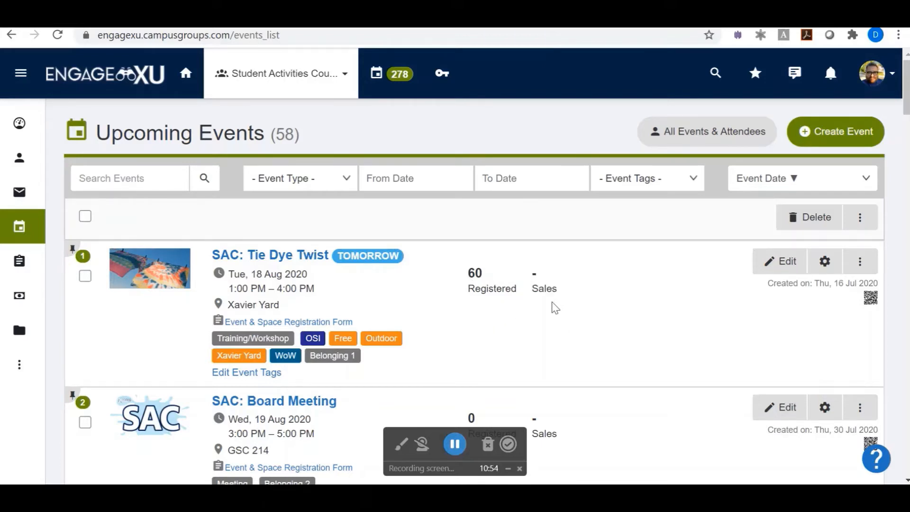
{"action": "left_click", "coordinate": [842, 137]}
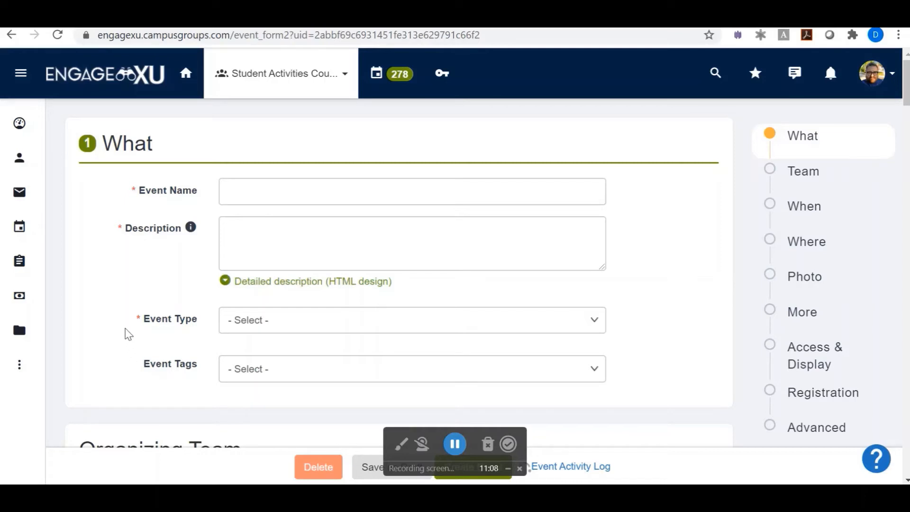
- Review the new event's What and Organizing Team sections and set its location type to Video Conferencing
{"action": "scroll", "coordinate": [128, 334], "scroll_direction": "down", "scroll_amount": 3}
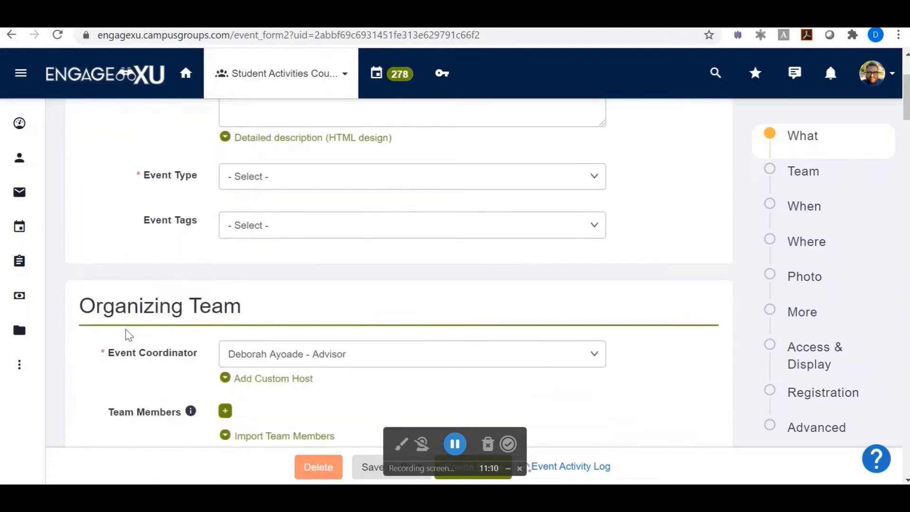
{"action": "scroll", "coordinate": [128, 335], "scroll_direction": "down", "scroll_amount": 5}
{"action": "scroll", "coordinate": [135, 328], "scroll_direction": "up", "scroll_amount": 8}
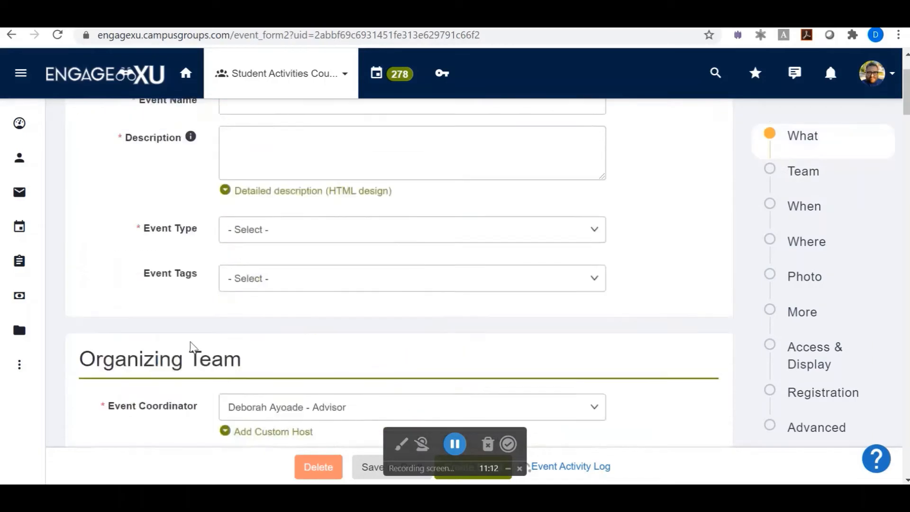
{"action": "scroll", "coordinate": [215, 249], "scroll_direction": "down", "scroll_amount": 3}
{"action": "scroll", "coordinate": [170, 325], "scroll_direction": "down", "scroll_amount": 12}
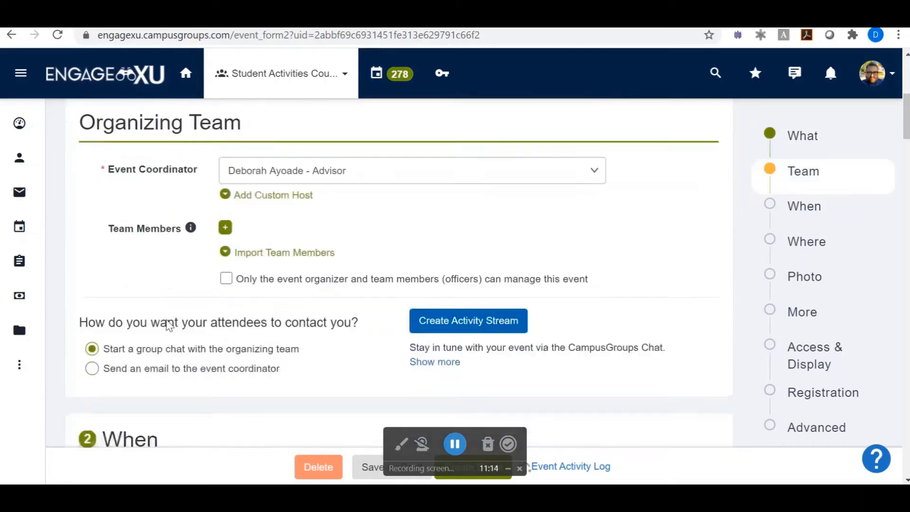
{"action": "scroll", "coordinate": [170, 325], "scroll_direction": "down", "scroll_amount": 3}
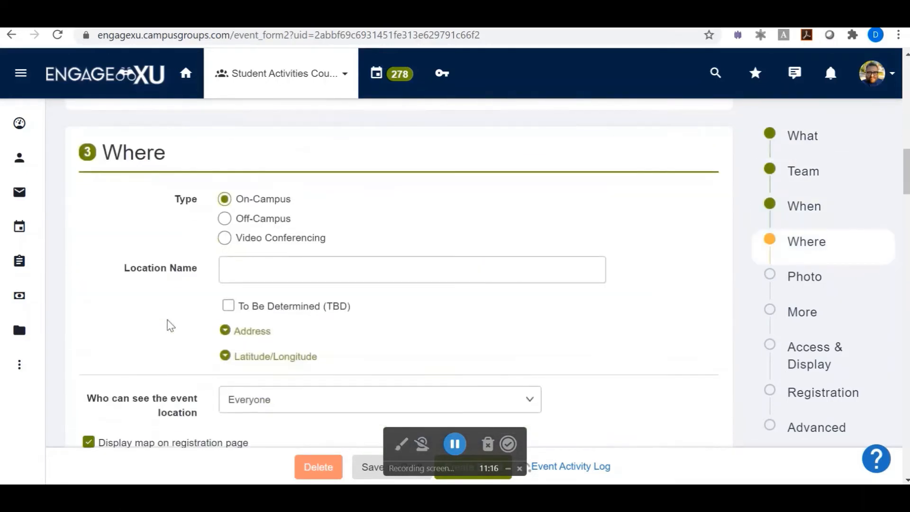
{"action": "left_click", "coordinate": [227, 241]}
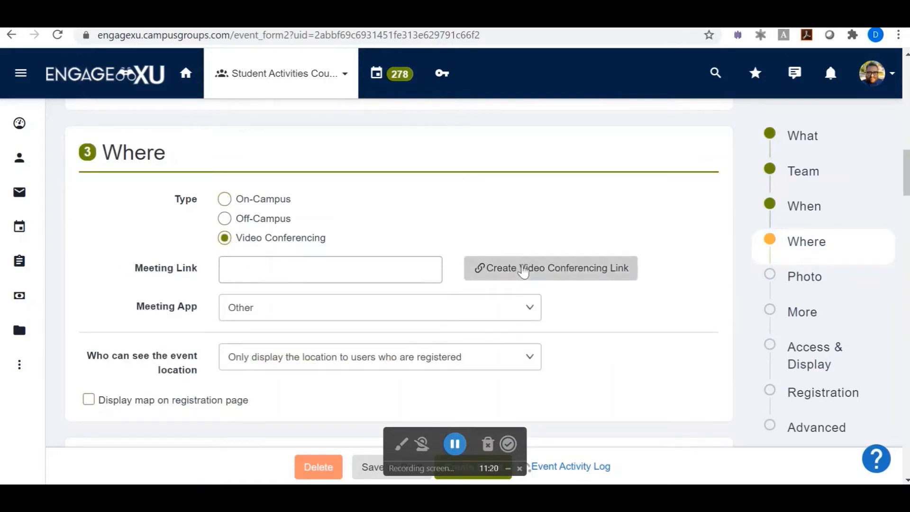
- Set the event's meeting app to Zoom and review the Photo & Flyer upload section
{"action": "left_click", "coordinate": [379, 309]}
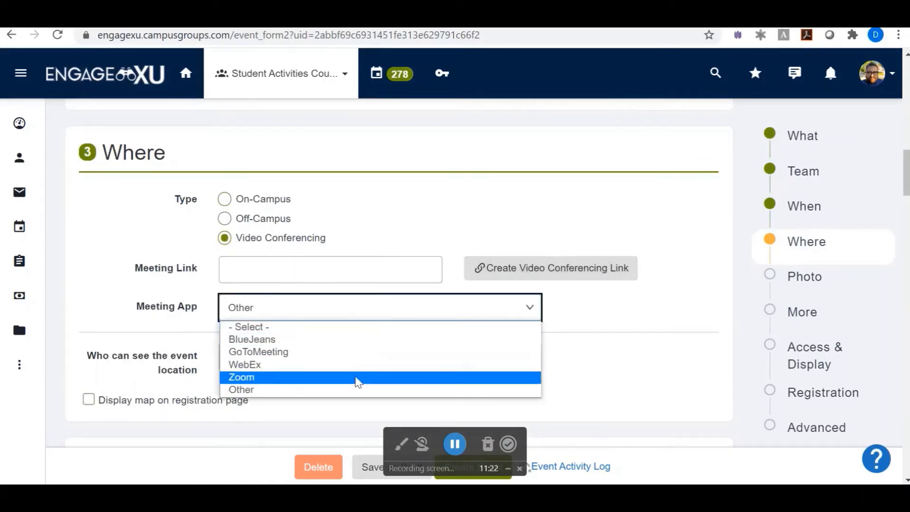
{"action": "left_click", "coordinate": [358, 381]}
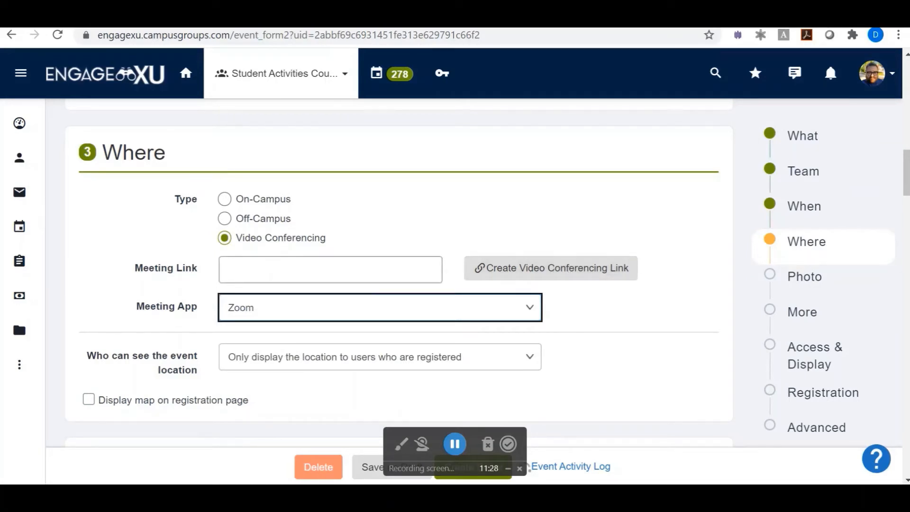
{"action": "scroll", "coordinate": [135, 334], "scroll_direction": "down", "scroll_amount": 10}
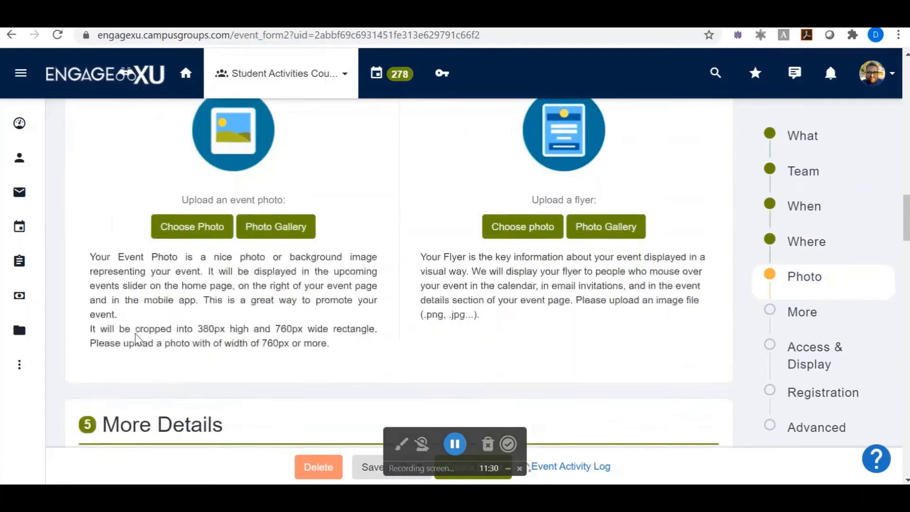
{"action": "scroll", "coordinate": [138, 339], "scroll_direction": "up", "scroll_amount": 4}
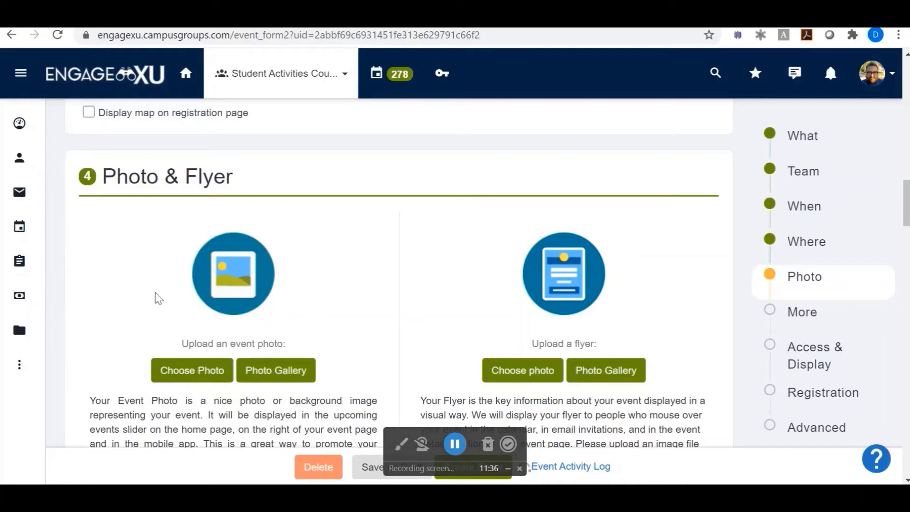
{"action": "scroll", "coordinate": [153, 339], "scroll_direction": "down", "scroll_amount": 2}
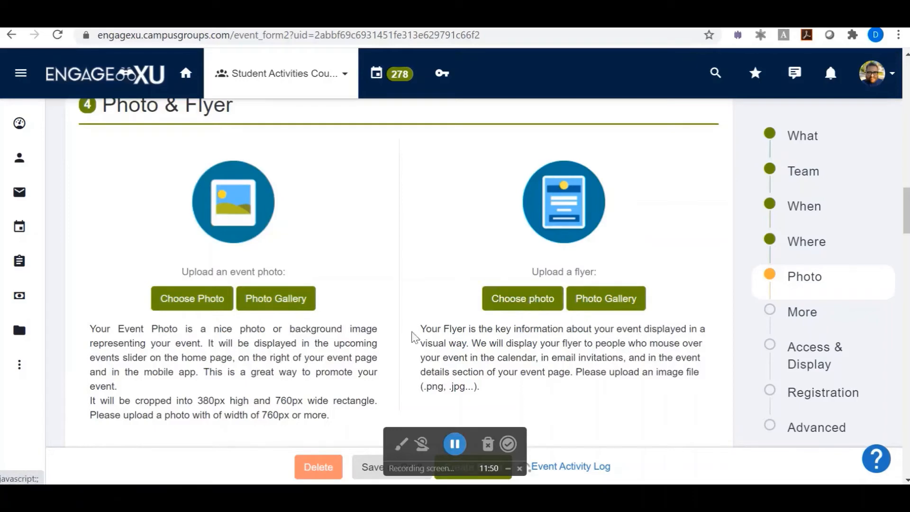
- Examine the event's Access & Display Options for who is allowed to register and who can see the event
{"action": "scroll", "coordinate": [274, 348], "scroll_direction": "down", "scroll_amount": 9}
{"action": "scroll", "coordinate": [274, 349], "scroll_direction": "down", "scroll_amount": 3}
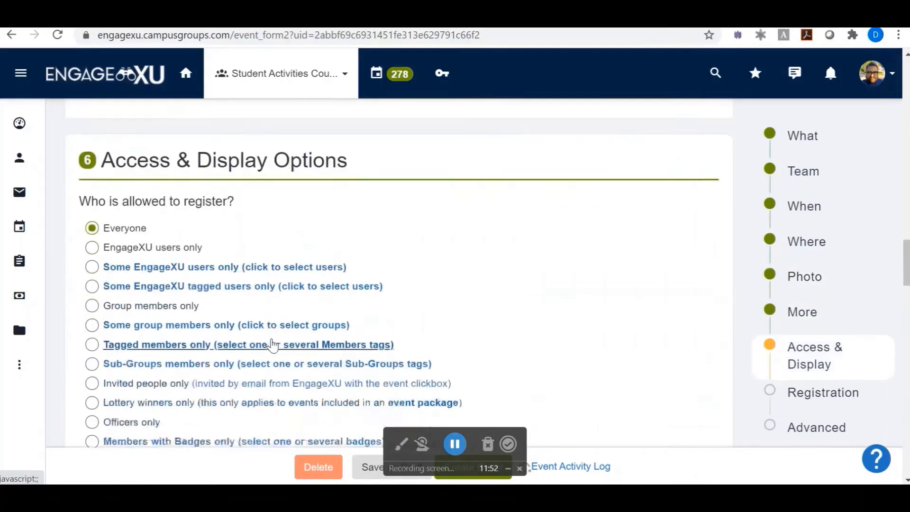
{"action": "scroll", "coordinate": [284, 339], "scroll_direction": "up", "scroll_amount": 2}
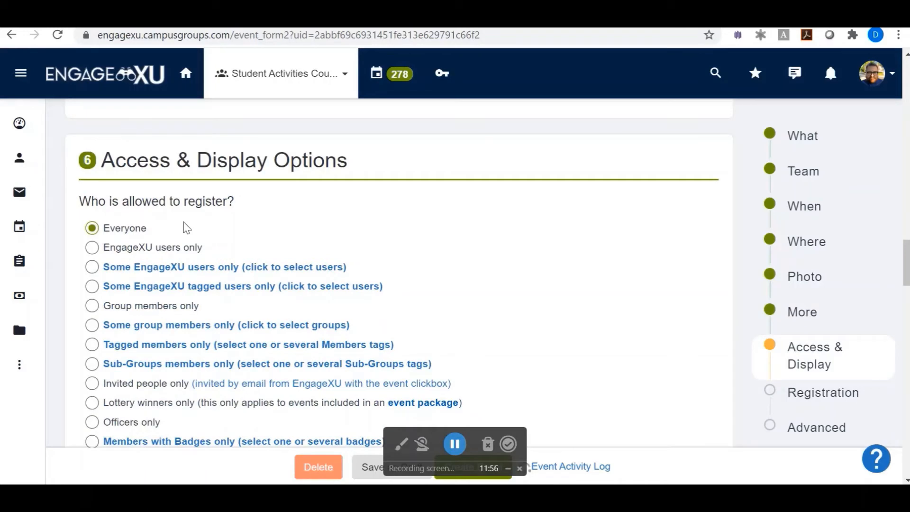
{"action": "scroll", "coordinate": [184, 221], "scroll_direction": "down", "scroll_amount": 1}
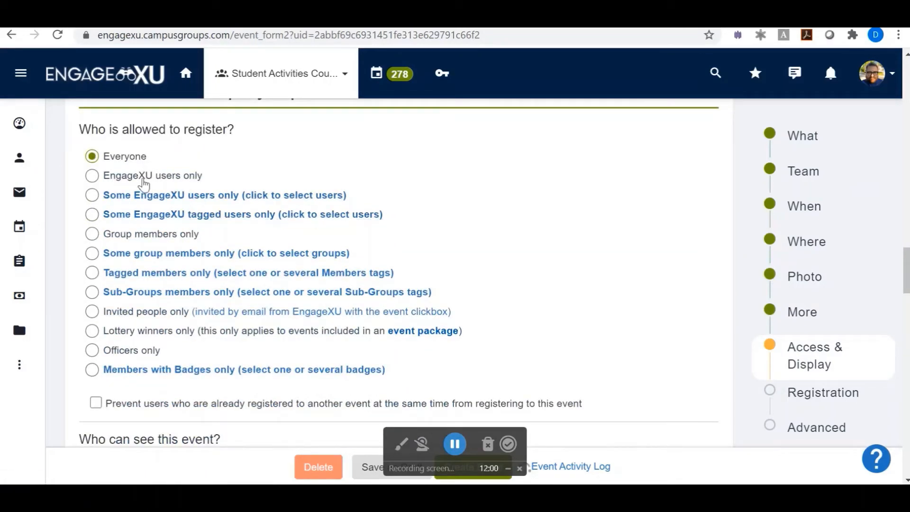
{"action": "scroll", "coordinate": [183, 280], "scroll_direction": "down", "scroll_amount": 2}
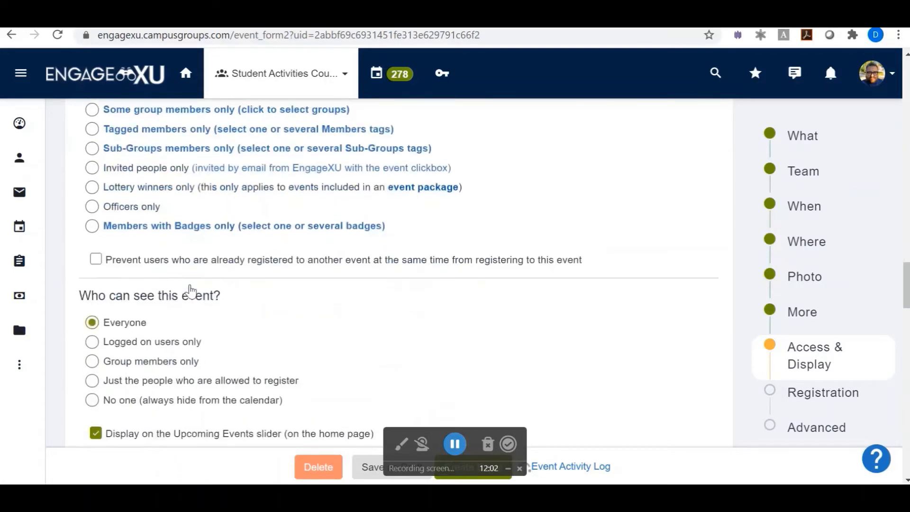
{"action": "scroll", "coordinate": [237, 310], "scroll_direction": "down", "scroll_amount": 1}
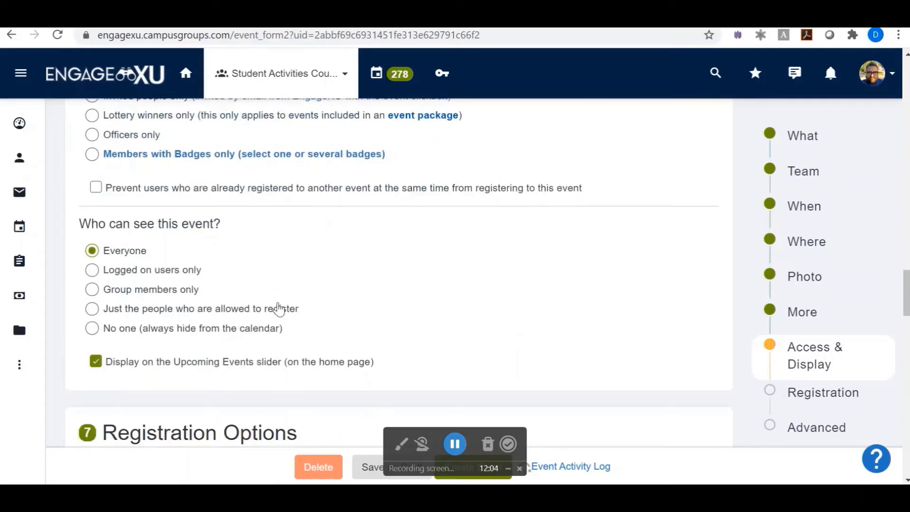
{"action": "scroll", "coordinate": [280, 308], "scroll_direction": "up", "scroll_amount": 2}
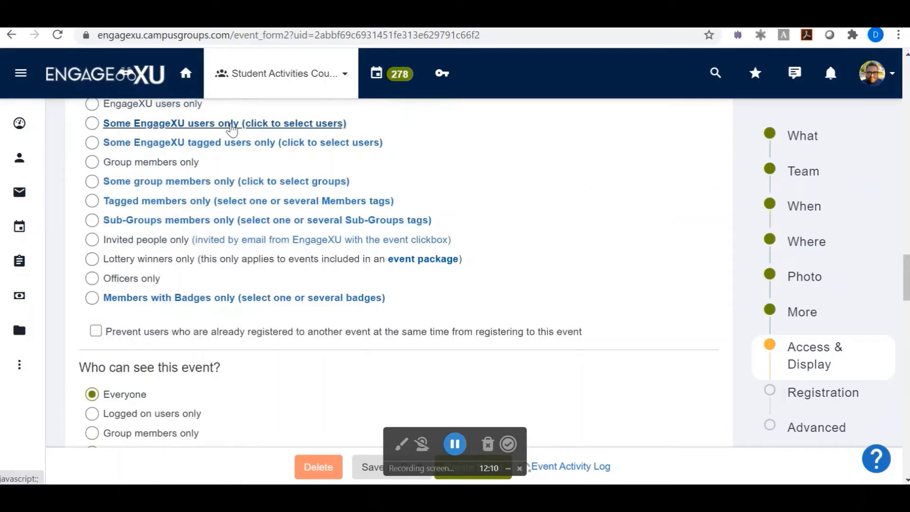
{"action": "scroll", "coordinate": [232, 147], "scroll_direction": "up", "scroll_amount": 1}
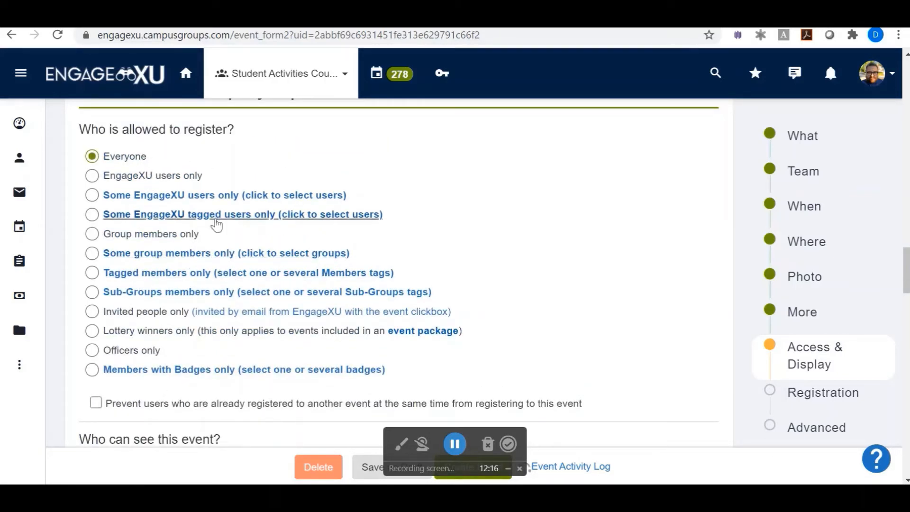
- Examine the event's Registration Options, including the RSVP option table and the collapsed registration settings below it
{"action": "scroll", "coordinate": [240, 356], "scroll_direction": "down", "scroll_amount": 1}
{"action": "scroll", "coordinate": [245, 363], "scroll_direction": "down", "scroll_amount": 7}
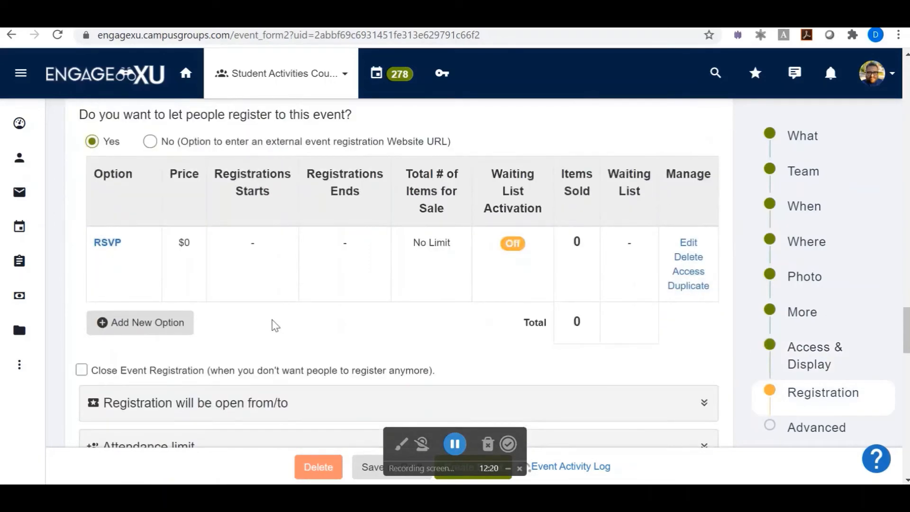
{"action": "scroll", "coordinate": [273, 324], "scroll_direction": "down", "scroll_amount": 1}
{"action": "scroll", "coordinate": [274, 326], "scroll_direction": "up", "scroll_amount": 2}
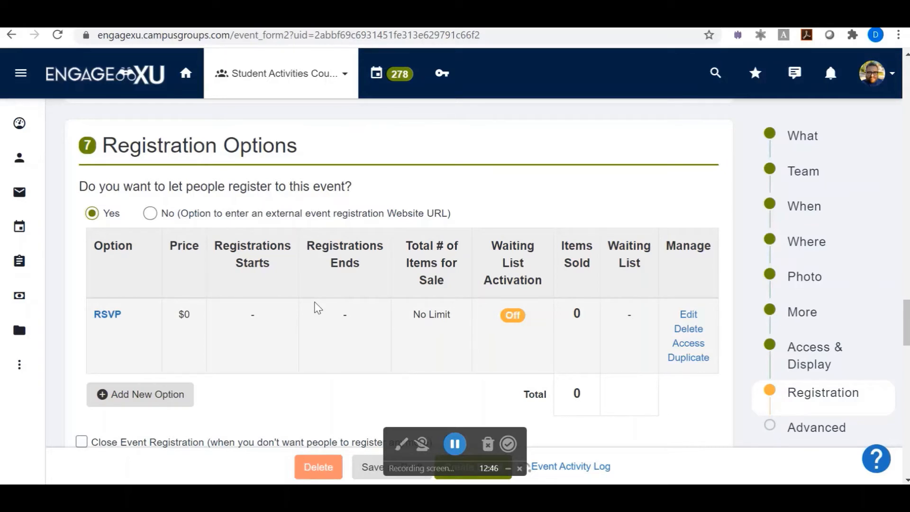
{"action": "scroll", "coordinate": [288, 317], "scroll_direction": "down", "scroll_amount": 5}
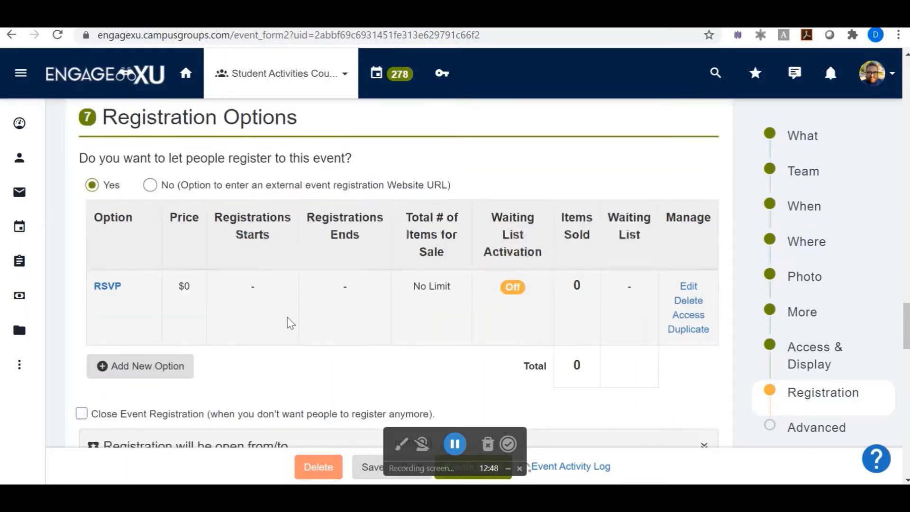
{"action": "scroll", "coordinate": [289, 324], "scroll_direction": "down", "scroll_amount": 3}
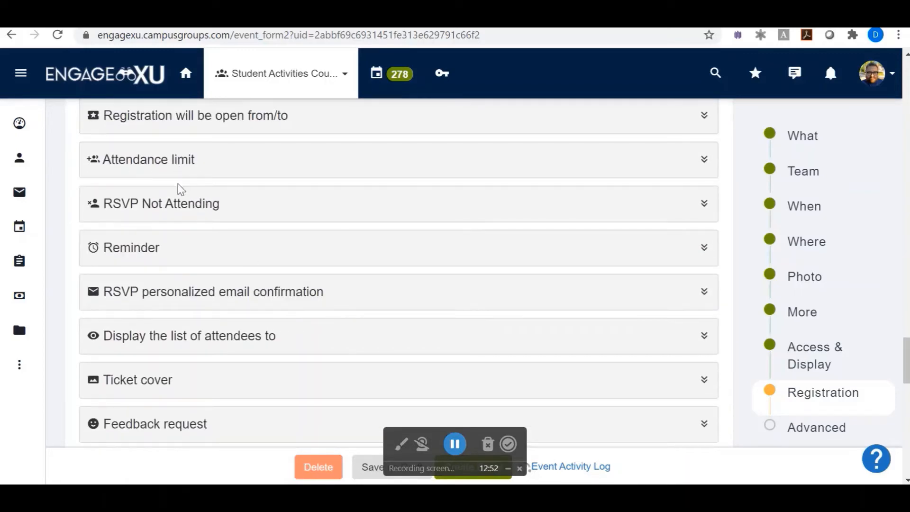
- Turn off sending a feedback request after the event and view the forms available for it without choosing one
{"action": "scroll", "coordinate": [183, 200], "scroll_direction": "down", "scroll_amount": 3}
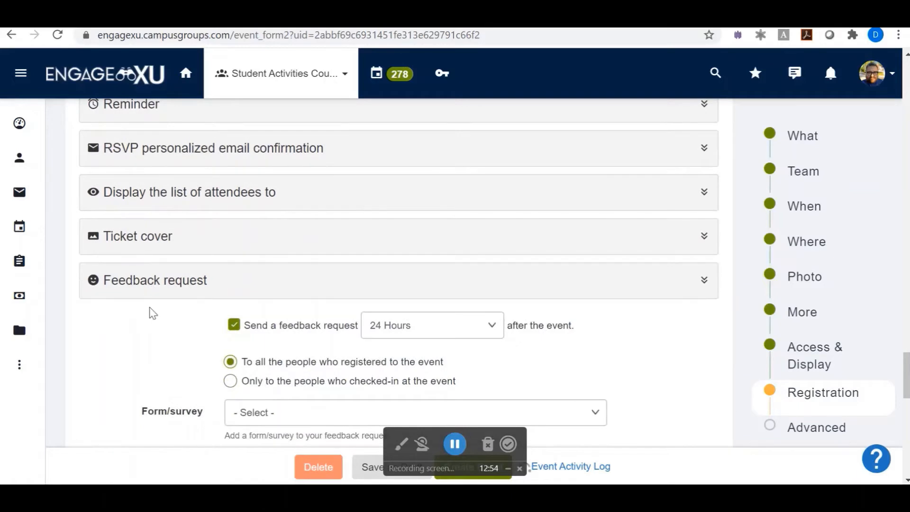
{"action": "scroll", "coordinate": [151, 316], "scroll_direction": "down", "scroll_amount": 2}
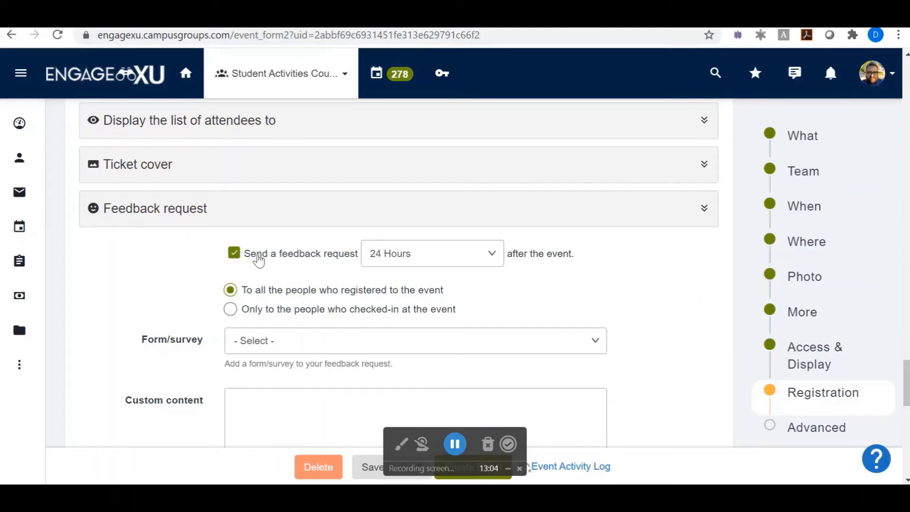
{"action": "left_click", "coordinate": [235, 254]}
{"action": "scroll", "coordinate": [169, 265], "scroll_direction": "down", "scroll_amount": 2}
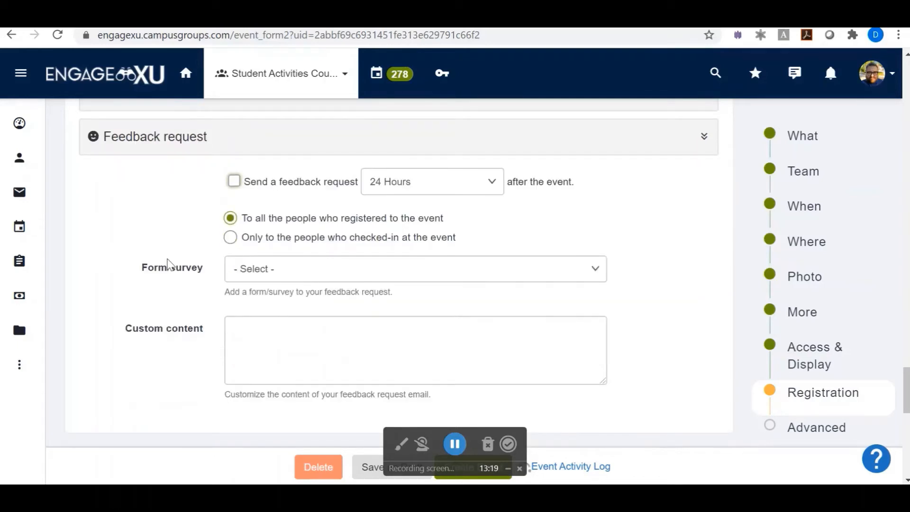
{"action": "left_click", "coordinate": [261, 269]}
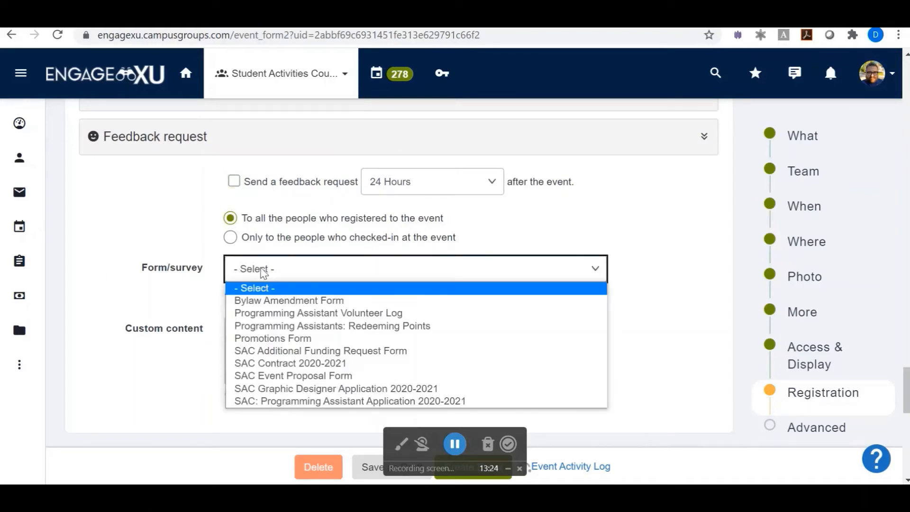
{"action": "left_click", "coordinate": [176, 268]}
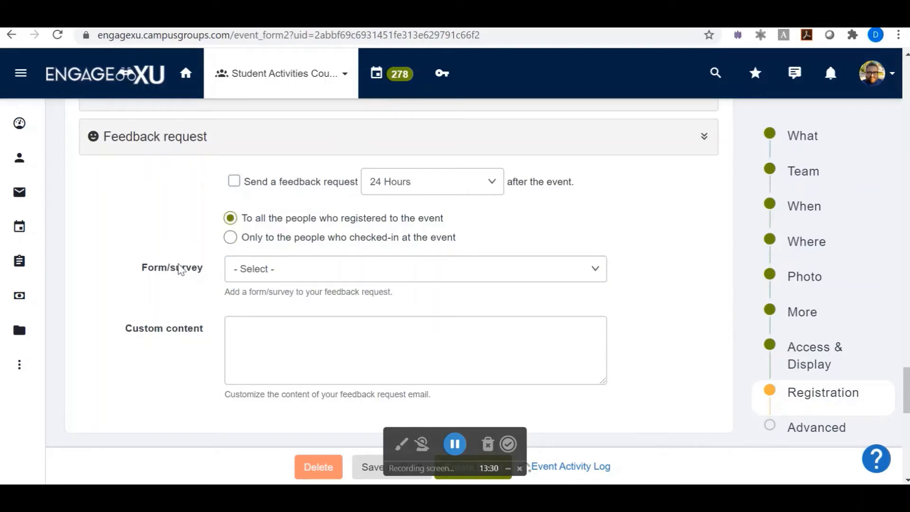
- Review the event's Advanced Options, expanding the co-host section to view the student organizations and collapsing it again
{"action": "scroll", "coordinate": [146, 286], "scroll_direction": "down", "scroll_amount": 5}
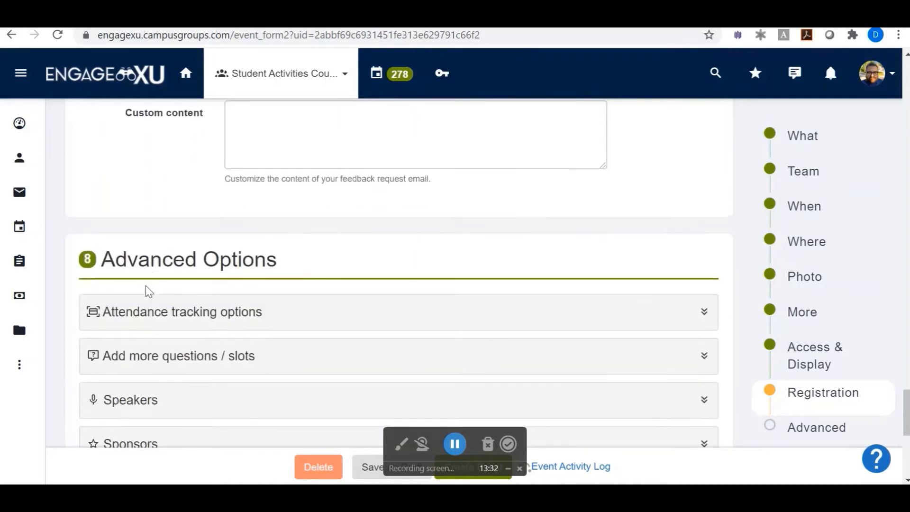
{"action": "scroll", "coordinate": [152, 287], "scroll_direction": "down", "scroll_amount": 3}
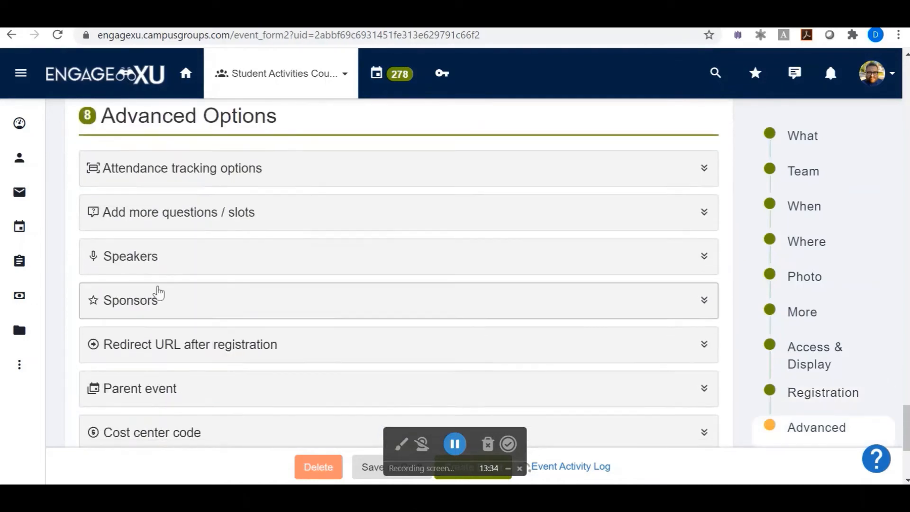
{"action": "scroll", "coordinate": [208, 196], "scroll_direction": "down", "scroll_amount": 2}
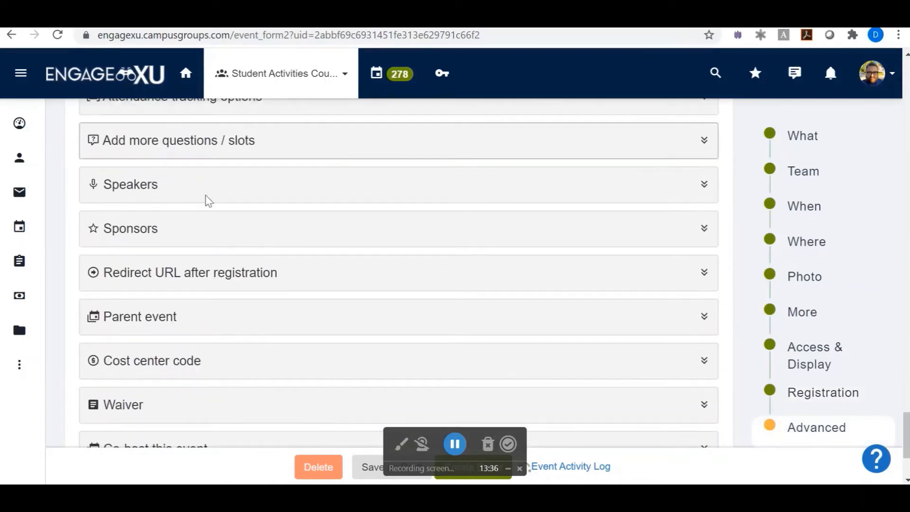
{"action": "scroll", "coordinate": [153, 249], "scroll_direction": "down", "scroll_amount": 2}
{"action": "scroll", "coordinate": [157, 261], "scroll_direction": "down", "scroll_amount": 2}
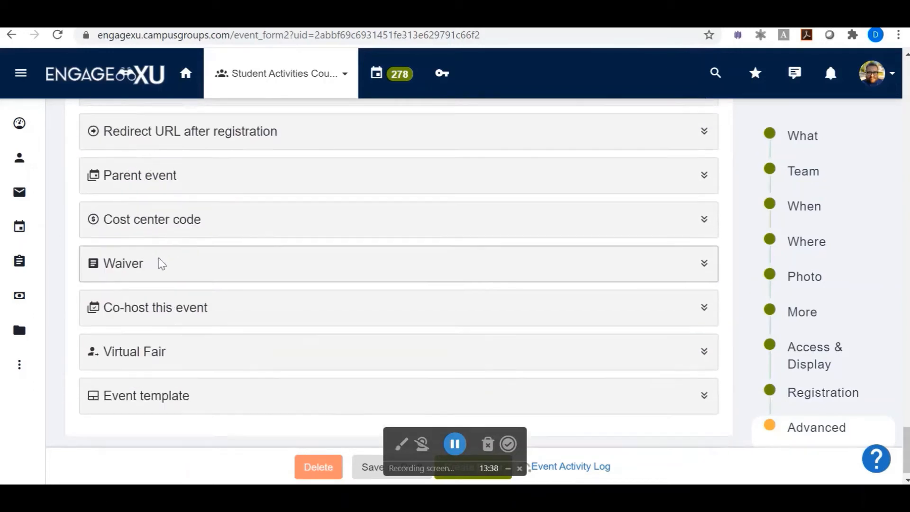
{"action": "left_click", "coordinate": [204, 299]}
{"action": "scroll", "coordinate": [204, 301], "scroll_direction": "down", "scroll_amount": 5}
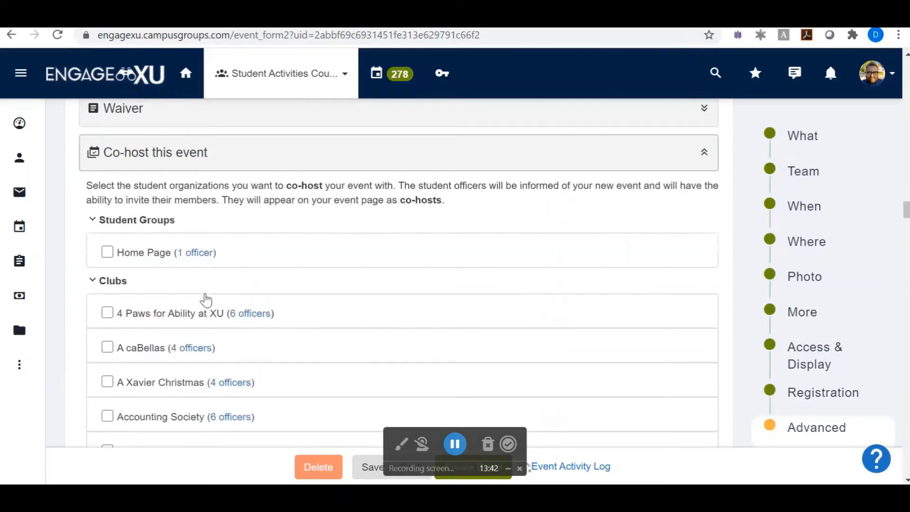
{"action": "scroll", "coordinate": [203, 311], "scroll_direction": "up", "scroll_amount": 3}
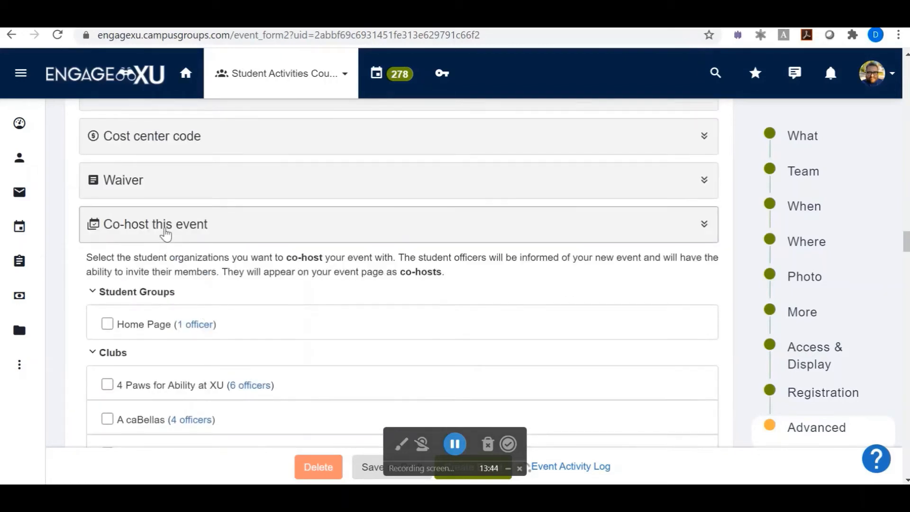
{"action": "left_click", "coordinate": [164, 229]}
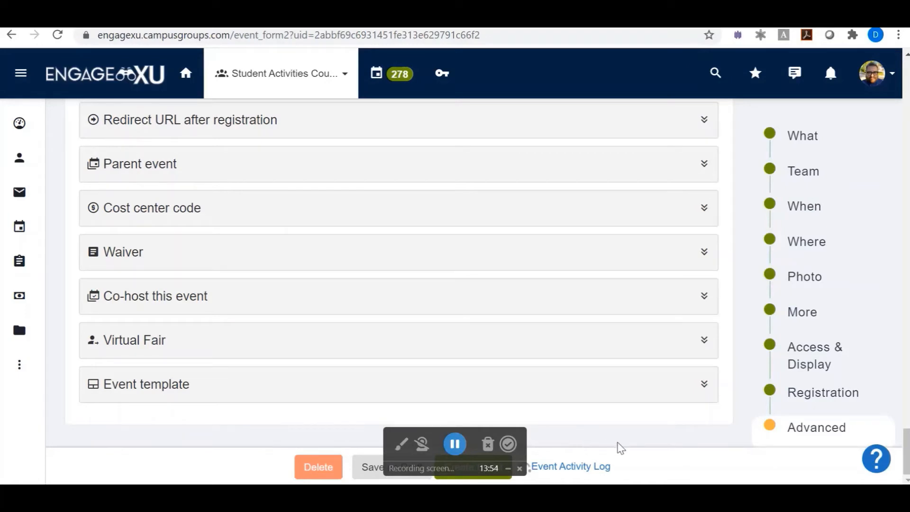
{"action": "left_click", "coordinate": [456, 446]}
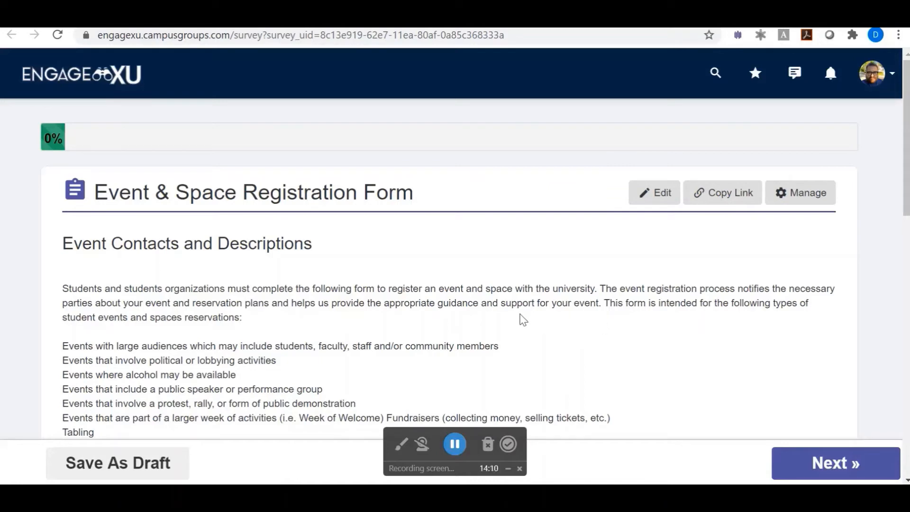
- Read the Event & Space Registration Form's introduction and select Pre-Vet Society as the organizing group
{"action": "scroll", "coordinate": [515, 303], "scroll_direction": "down", "scroll_amount": 1}
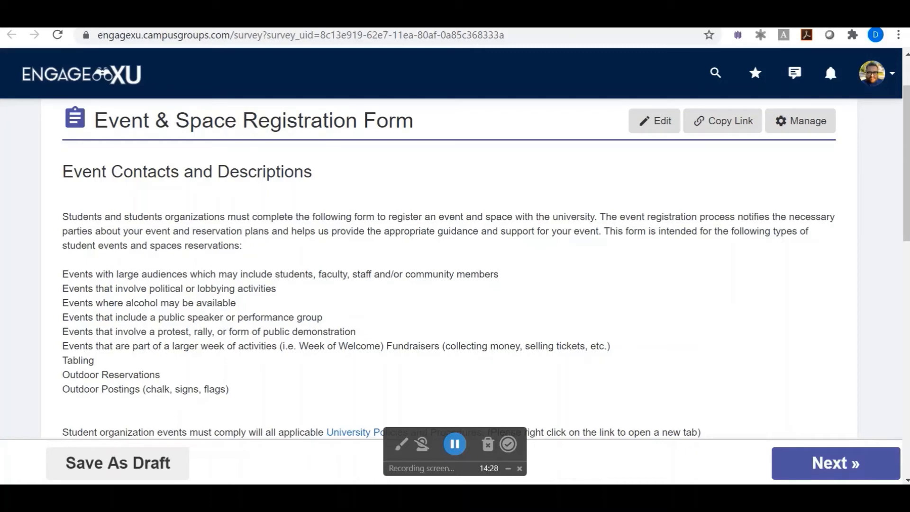
{"action": "scroll", "coordinate": [455, 265], "scroll_direction": "down", "scroll_amount": 2}
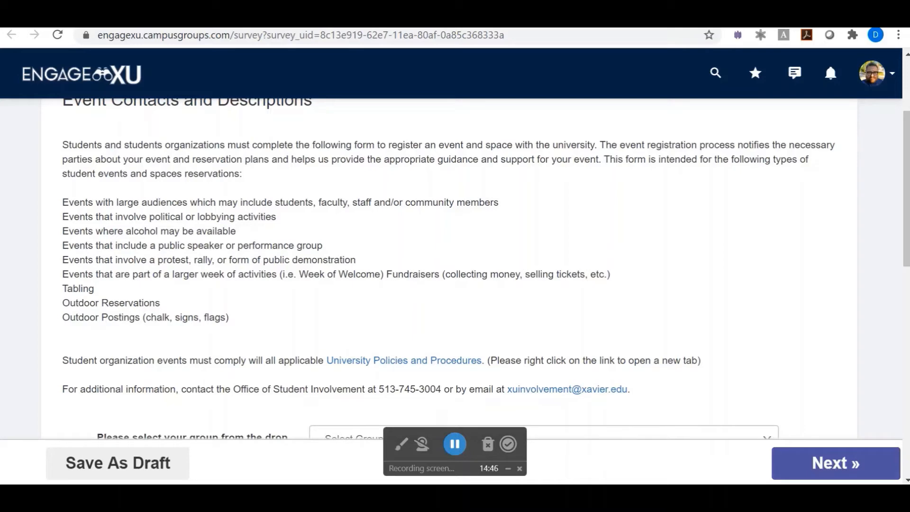
{"action": "scroll", "coordinate": [256, 299], "scroll_direction": "down", "scroll_amount": 5}
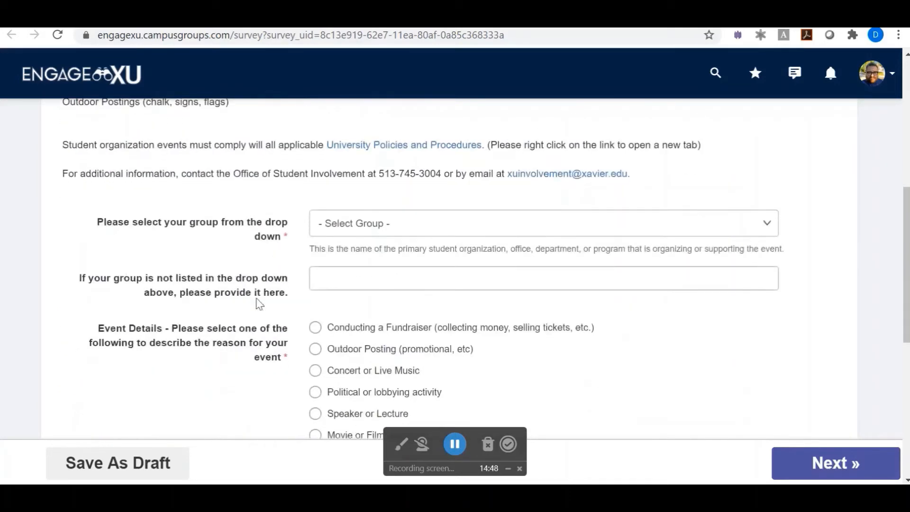
{"action": "left_click", "coordinate": [387, 222]}
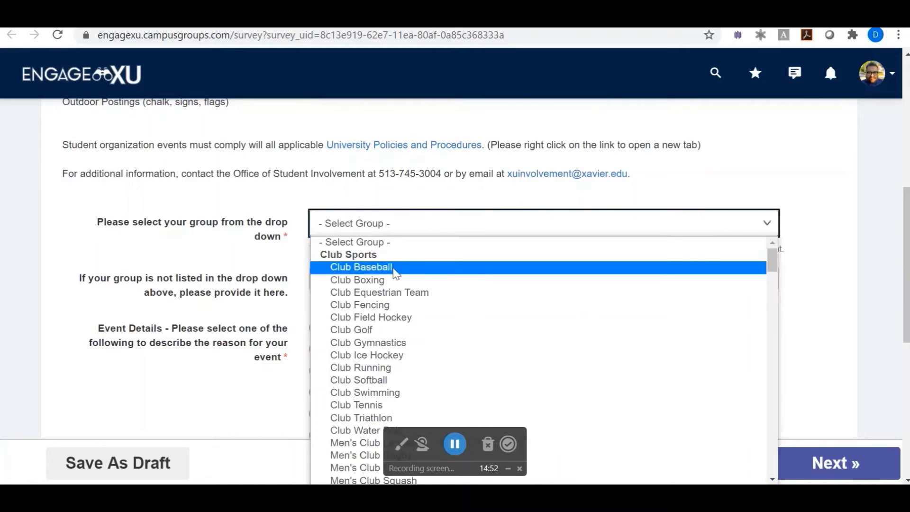
{"action": "scroll", "coordinate": [395, 284], "scroll_direction": "down", "scroll_amount": 15}
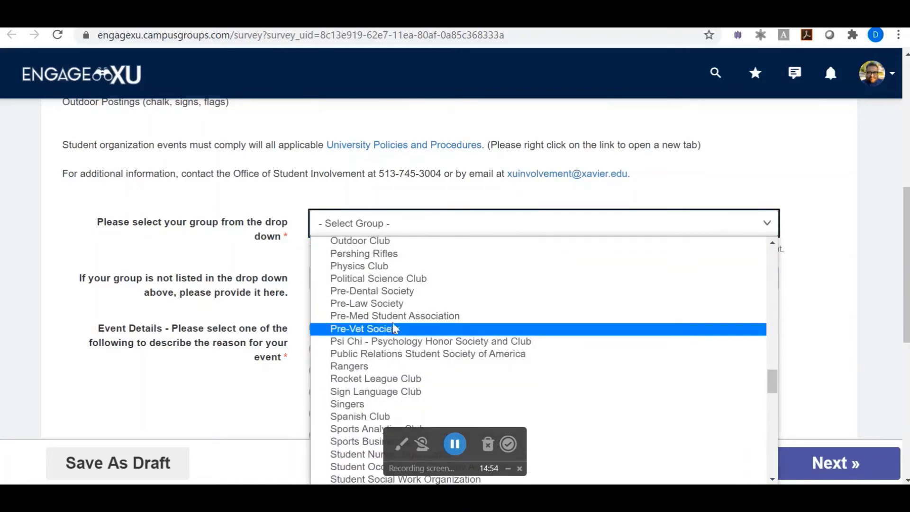
{"action": "left_click", "coordinate": [393, 329]}
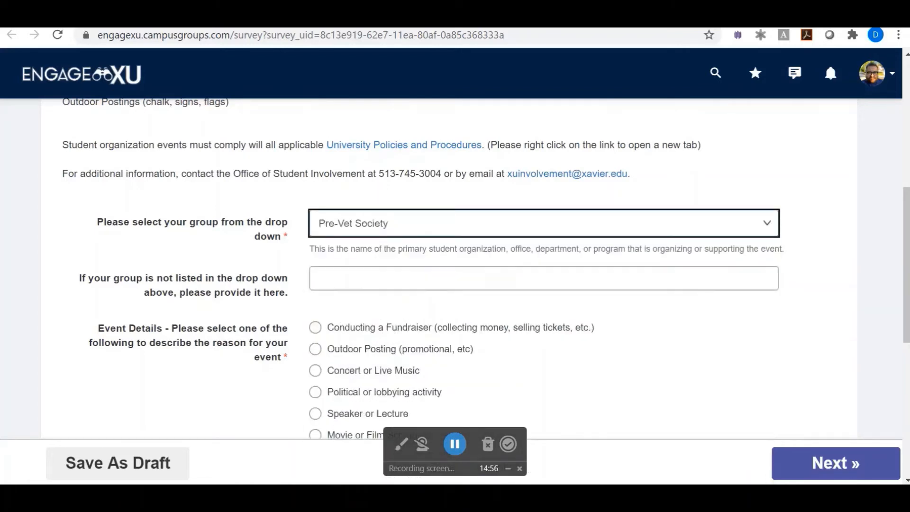
- Set the reason for the event to Movie or Film Screening and continue to the Event Risk Management section
{"action": "scroll", "coordinate": [253, 294], "scroll_direction": "down", "scroll_amount": 2}
{"action": "scroll", "coordinate": [285, 280], "scroll_direction": "down", "scroll_amount": 3}
{"action": "scroll", "coordinate": [327, 262], "scroll_direction": "up", "scroll_amount": 3}
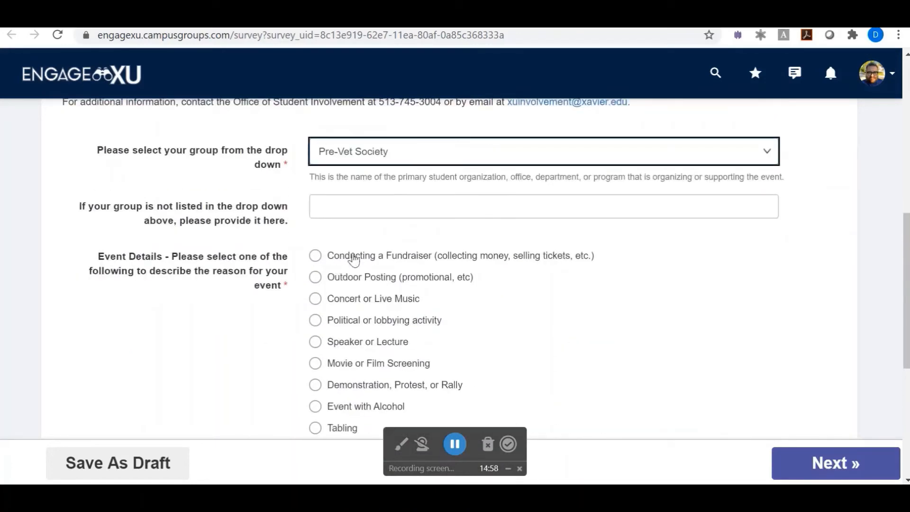
{"action": "scroll", "coordinate": [358, 290], "scroll_direction": "down", "scroll_amount": 2}
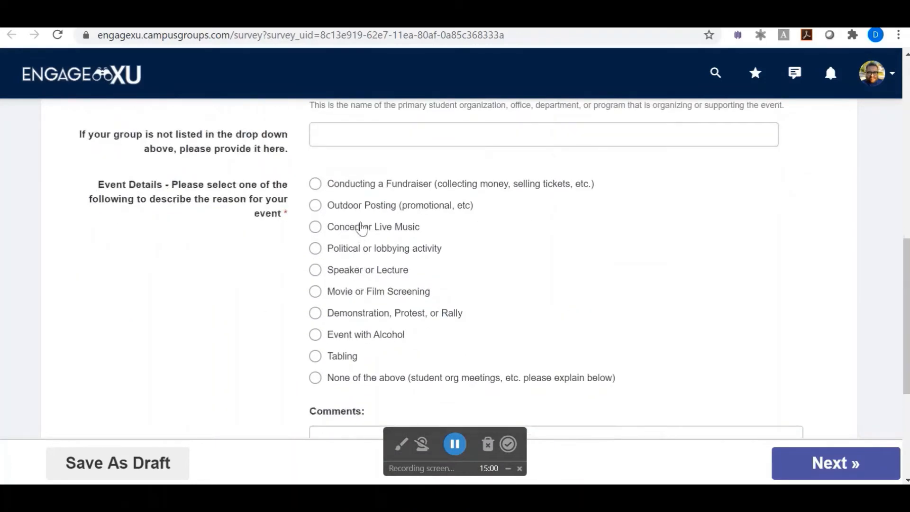
{"action": "left_click", "coordinate": [361, 294]}
{"action": "scroll", "coordinate": [646, 278], "scroll_direction": "down", "scroll_amount": 5}
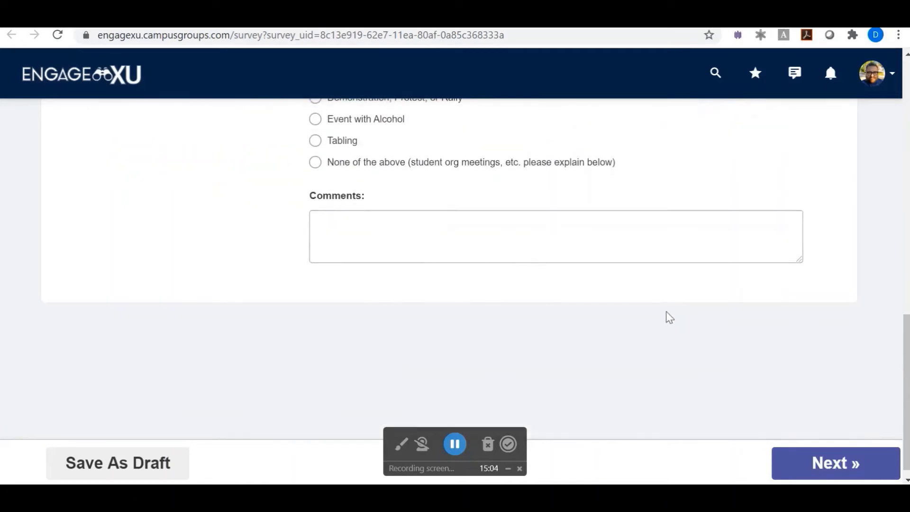
{"action": "left_click", "coordinate": [822, 459]}
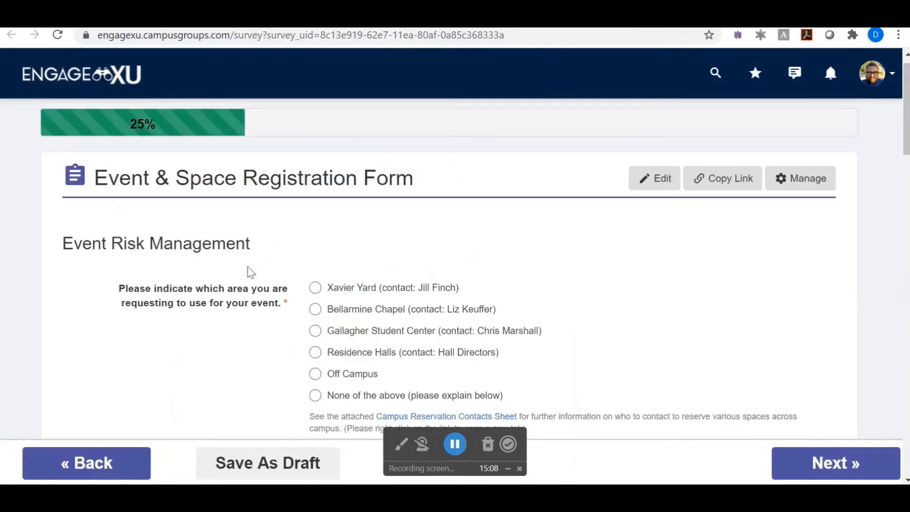
- Answer None of the above for the requested area, Xavier undergraduate students for expected participants, and 50 for expected attendance
{"action": "scroll", "coordinate": [244, 268], "scroll_direction": "down", "scroll_amount": 2}
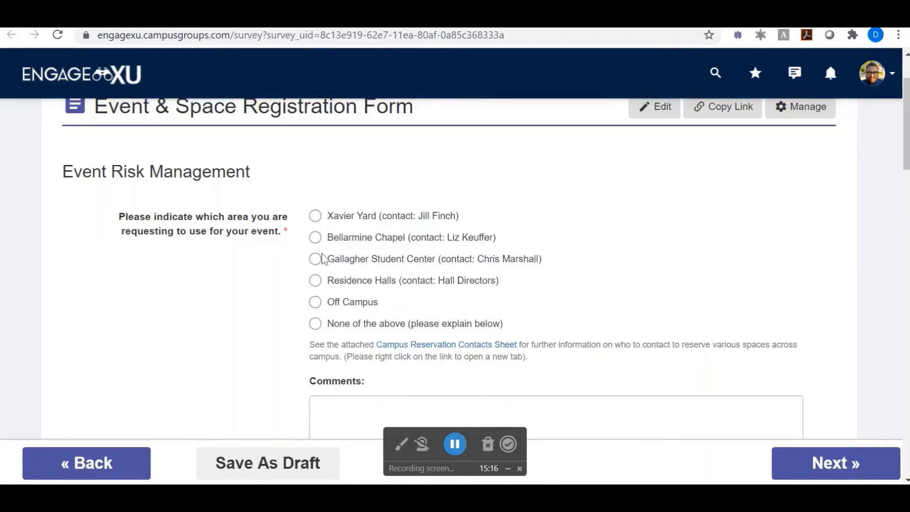
{"action": "left_click", "coordinate": [315, 324]}
{"action": "scroll", "coordinate": [234, 325], "scroll_direction": "down", "scroll_amount": 6}
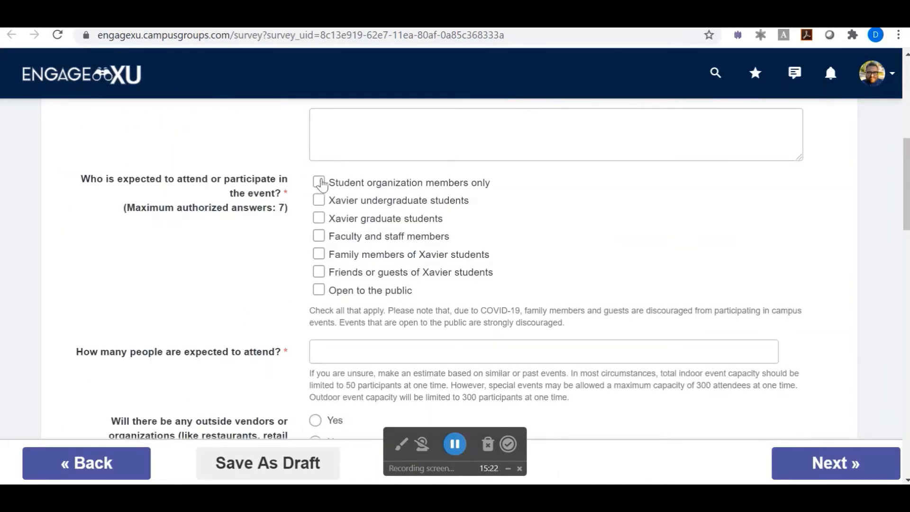
{"action": "left_click", "coordinate": [319, 200]}
{"action": "scroll", "coordinate": [237, 271], "scroll_direction": "down", "scroll_amount": 3}
{"action": "left_click", "coordinate": [361, 215]}
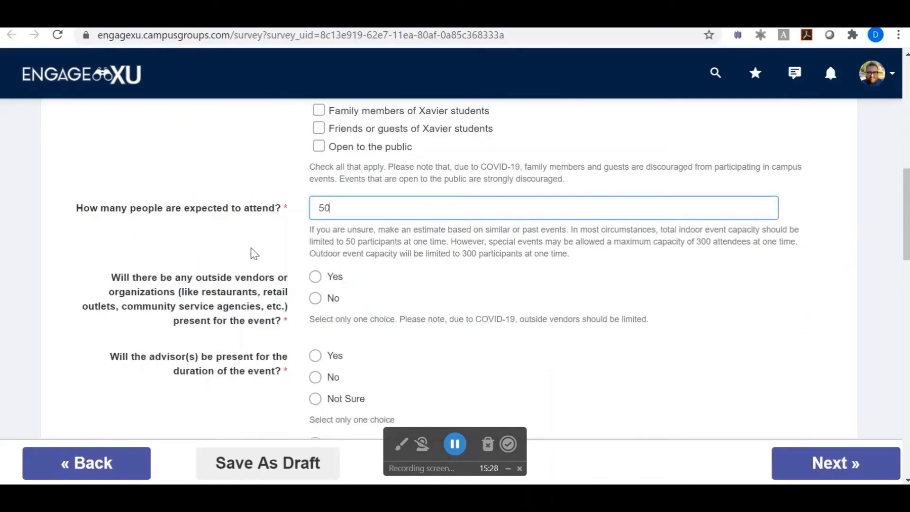
- Answer No for outside vendors, Not Sure for advisor presence, and No for additional faculty or staff chaperones
{"action": "scroll", "coordinate": [248, 254], "scroll_direction": "down", "scroll_amount": 2}
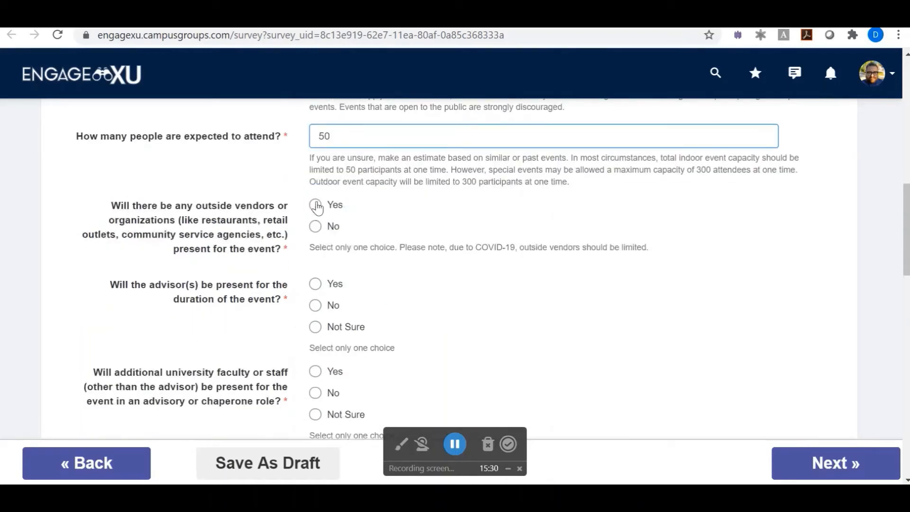
{"action": "left_click", "coordinate": [315, 226]}
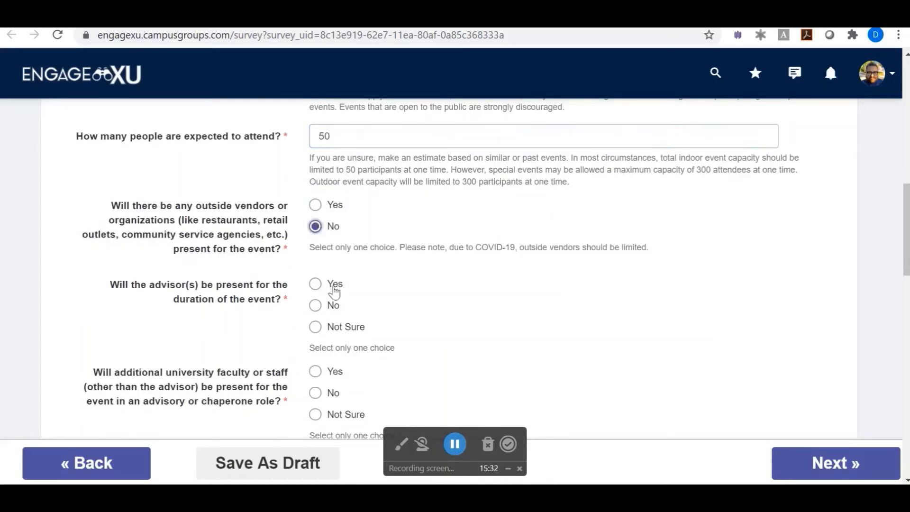
{"action": "left_click", "coordinate": [316, 326]}
{"action": "scroll", "coordinate": [427, 313], "scroll_direction": "down", "scroll_amount": 3}
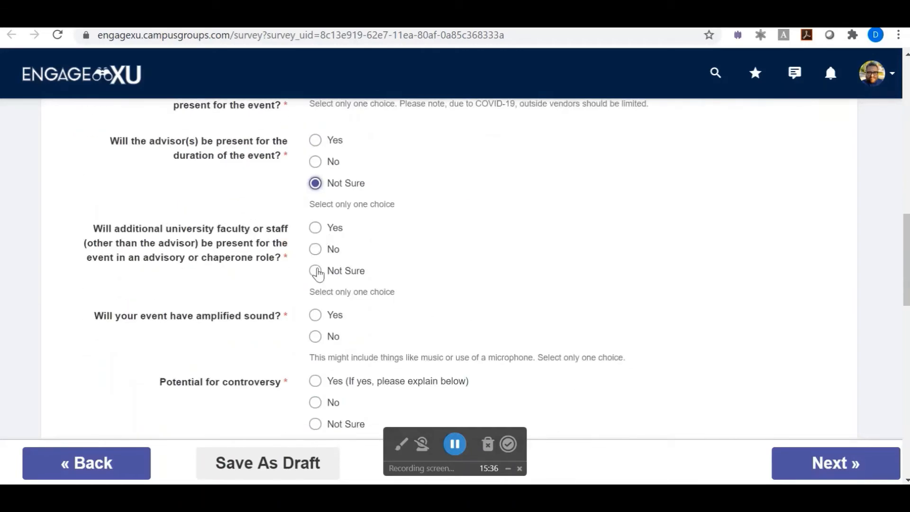
{"action": "left_click", "coordinate": [316, 251]}
{"action": "scroll", "coordinate": [407, 297], "scroll_direction": "down", "scroll_amount": 2}
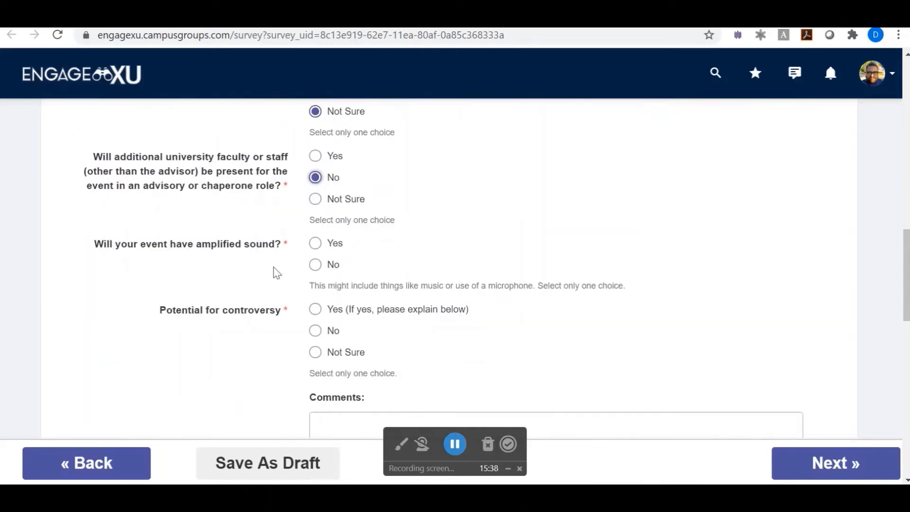
- Answer Yes for amplified sound, No for potential controversy, and "We do not plan to involve the media" for Media
{"action": "left_click", "coordinate": [317, 247]}
{"action": "left_click", "coordinate": [317, 330]}
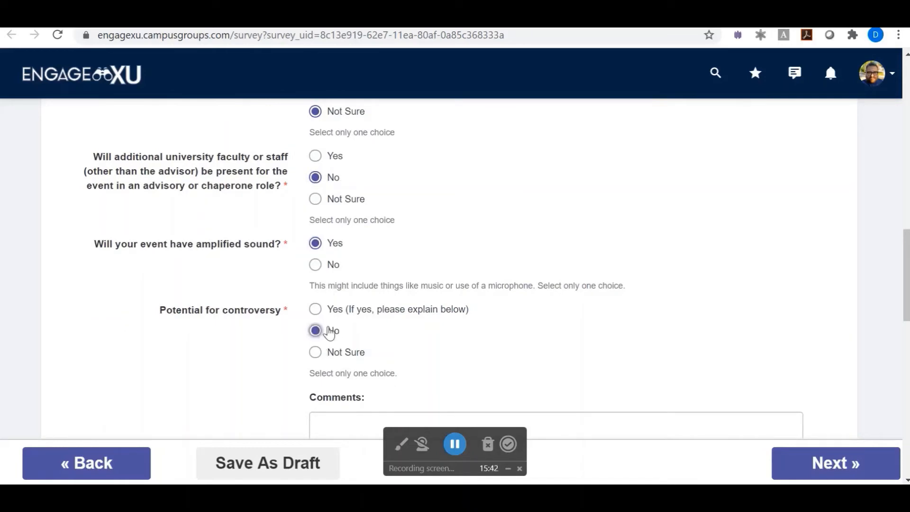
{"action": "scroll", "coordinate": [327, 331], "scroll_direction": "down", "scroll_amount": 3}
{"action": "scroll", "coordinate": [448, 329], "scroll_direction": "down", "scroll_amount": 1}
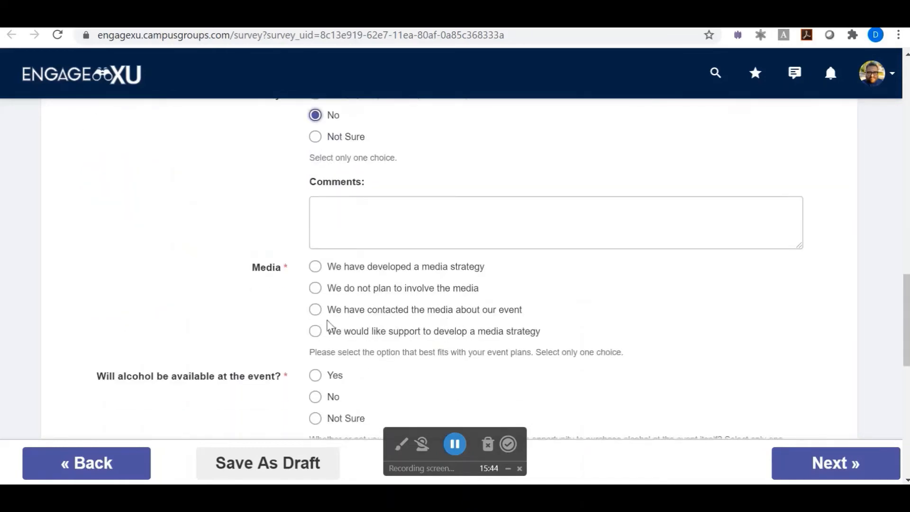
{"action": "left_click", "coordinate": [316, 289]}
{"action": "scroll", "coordinate": [496, 335], "scroll_direction": "down", "scroll_amount": 3}
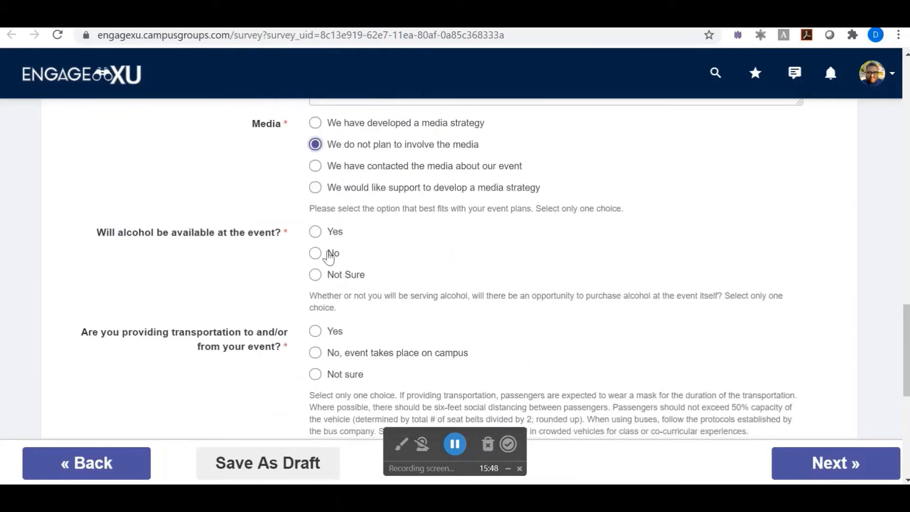
- Answer No for alcohol at the event and "No, event takes place on campus" for transportation
{"action": "scroll", "coordinate": [328, 247], "scroll_direction": "down", "scroll_amount": 1}
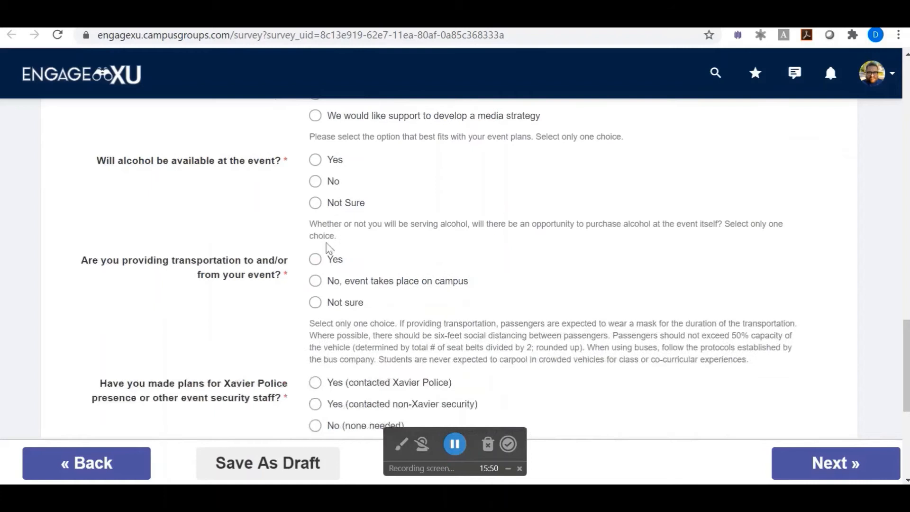
{"action": "left_click", "coordinate": [315, 182]}
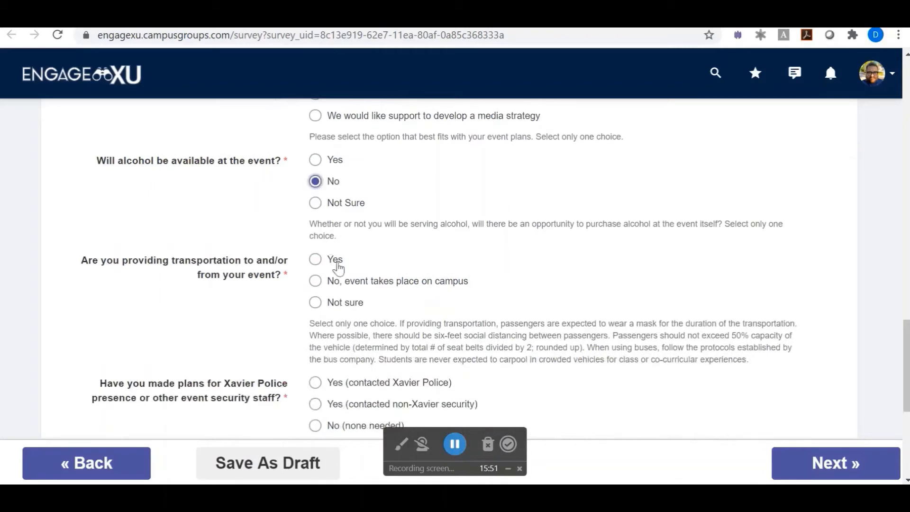
{"action": "left_click", "coordinate": [315, 283]}
{"action": "scroll", "coordinate": [564, 313], "scroll_direction": "up", "scroll_amount": 3}
{"action": "scroll", "coordinate": [359, 314], "scroll_direction": "down", "scroll_amount": 3}
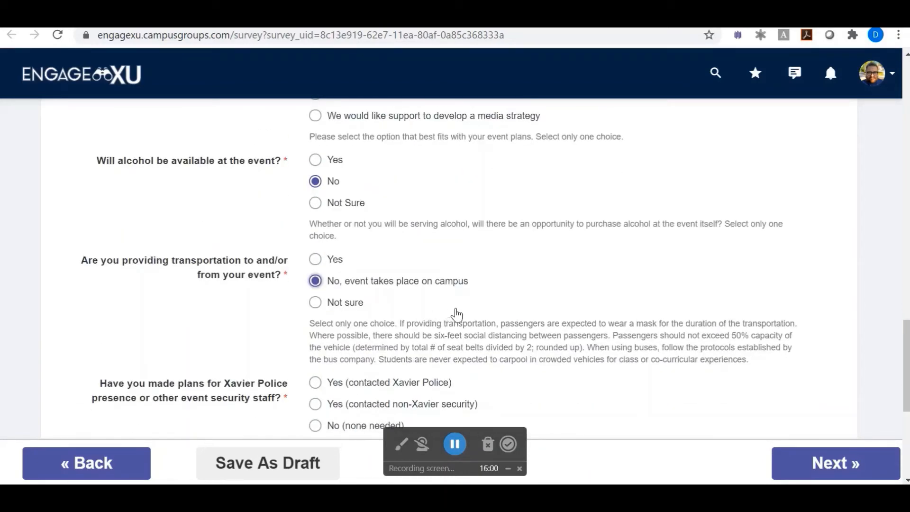
- Answer No for the fundraiser question and "Not sure if needed" for event security, and continue to the COVID Protocols section
{"action": "scroll", "coordinate": [467, 306], "scroll_direction": "down", "scroll_amount": 3}
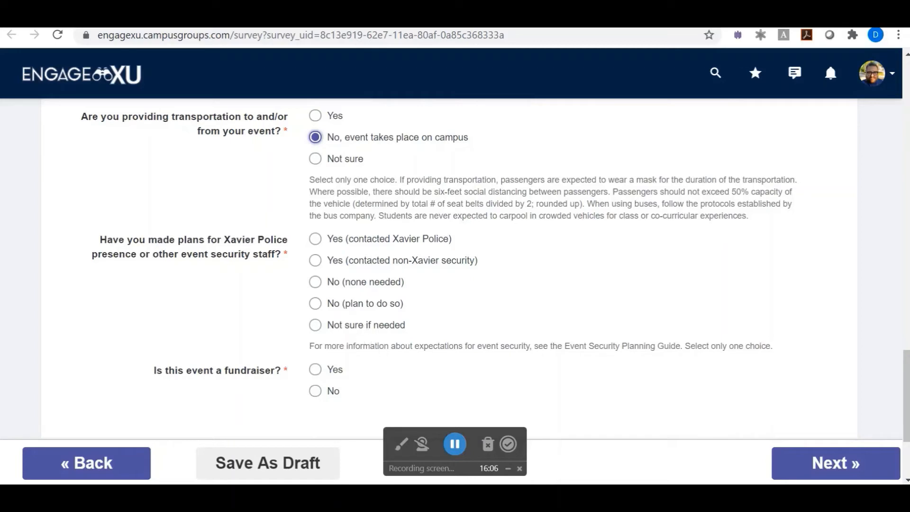
{"action": "left_click", "coordinate": [316, 391]}
{"action": "left_click", "coordinate": [315, 325]}
{"action": "scroll", "coordinate": [793, 362], "scroll_direction": "down", "scroll_amount": 3}
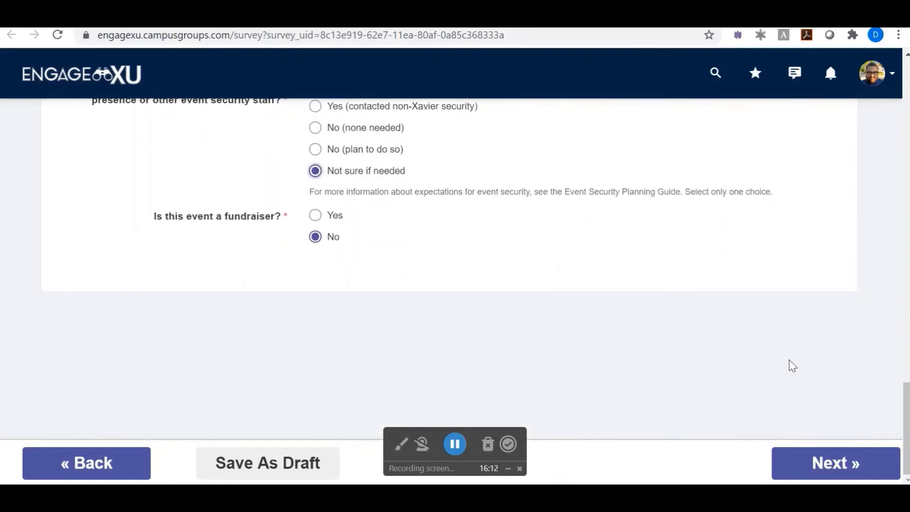
{"action": "left_click", "coordinate": [775, 454]}
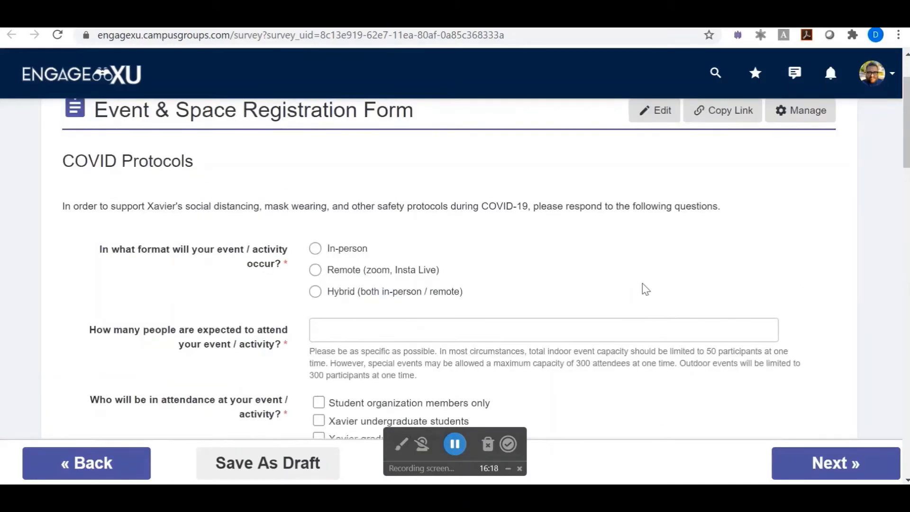
- Set the event format to In-person, with 50 expected people and Xavier undergraduate students in attendance
{"action": "scroll", "coordinate": [647, 289], "scroll_direction": "down", "scroll_amount": 2}
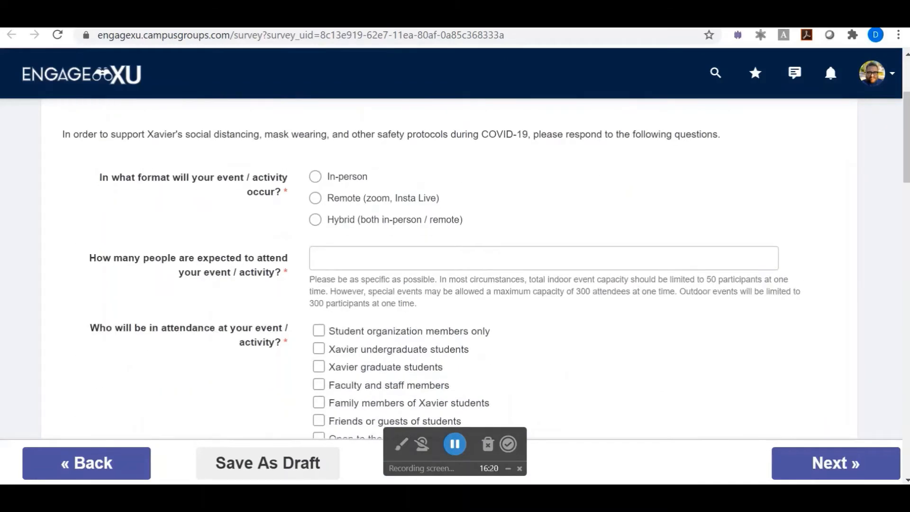
{"action": "left_click", "coordinate": [314, 181]}
{"action": "scroll", "coordinate": [405, 279], "scroll_direction": "down", "scroll_amount": 3}
{"action": "left_click", "coordinate": [389, 115]}
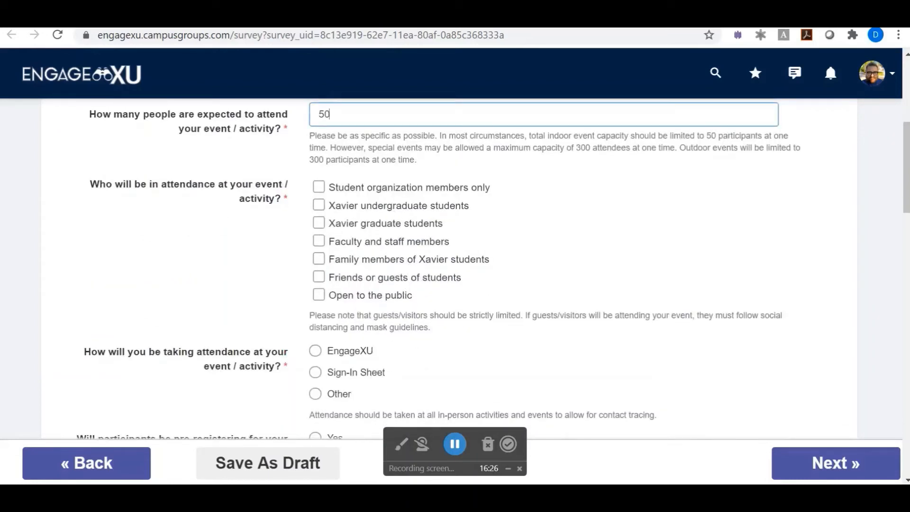
{"action": "left_click", "coordinate": [319, 205]}
{"action": "scroll", "coordinate": [395, 297], "scroll_direction": "down", "scroll_amount": 2}
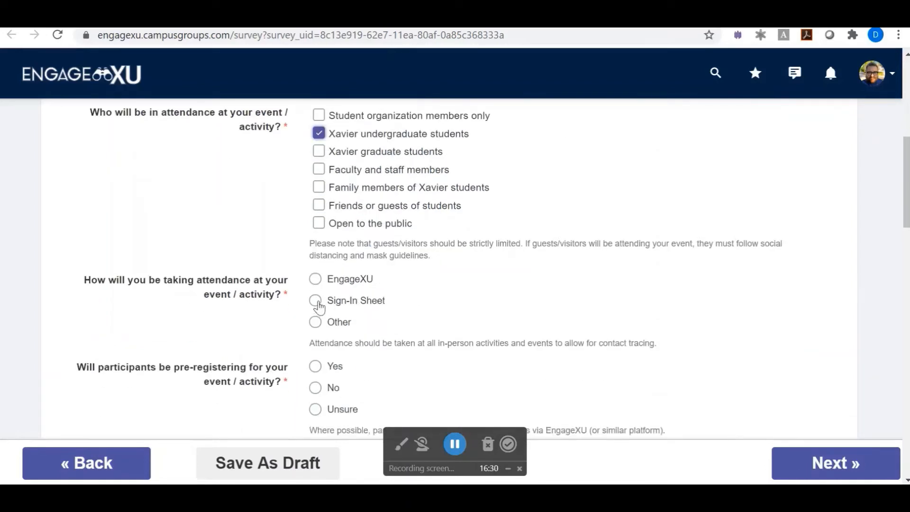
- Choose EngageXU for taking attendance, Yes for participant pre-registration, and "Yes - all of the time" for wearing masks
{"action": "left_click", "coordinate": [315, 280]}
{"action": "scroll", "coordinate": [397, 286], "scroll_direction": "down", "scroll_amount": 3}
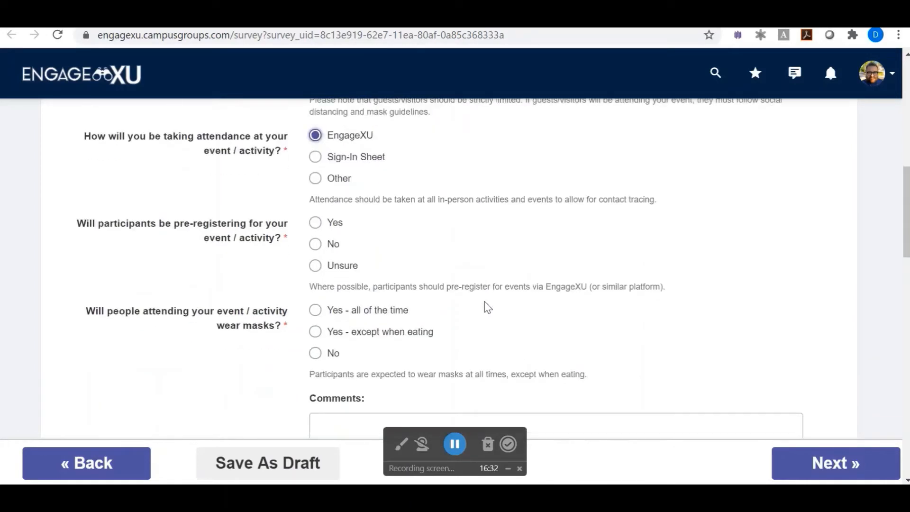
{"action": "left_click", "coordinate": [316, 222]}
{"action": "scroll", "coordinate": [406, 334], "scroll_direction": "down", "scroll_amount": 2}
{"action": "left_click", "coordinate": [316, 239]}
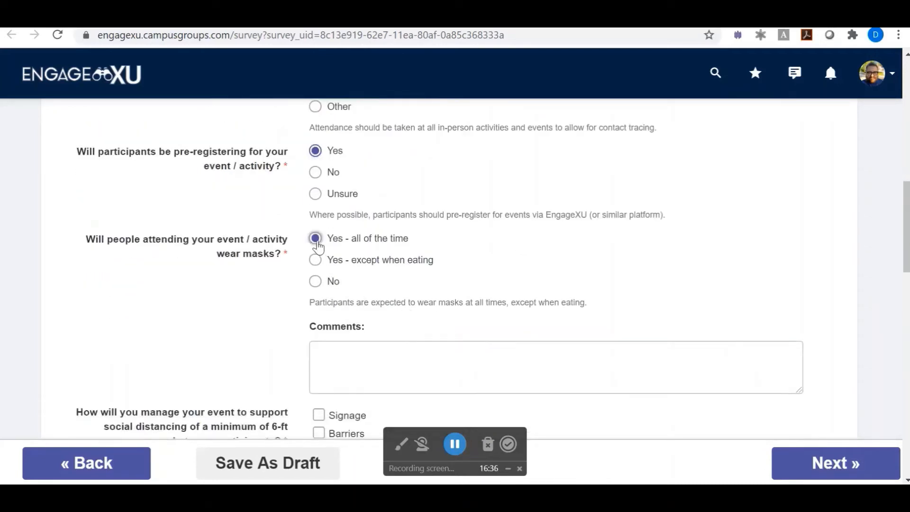
- Select Limiting attendance as the social distancing measure and enter 100 as the event location's capacity
{"action": "scroll", "coordinate": [421, 315], "scroll_direction": "down", "scroll_amount": 3}
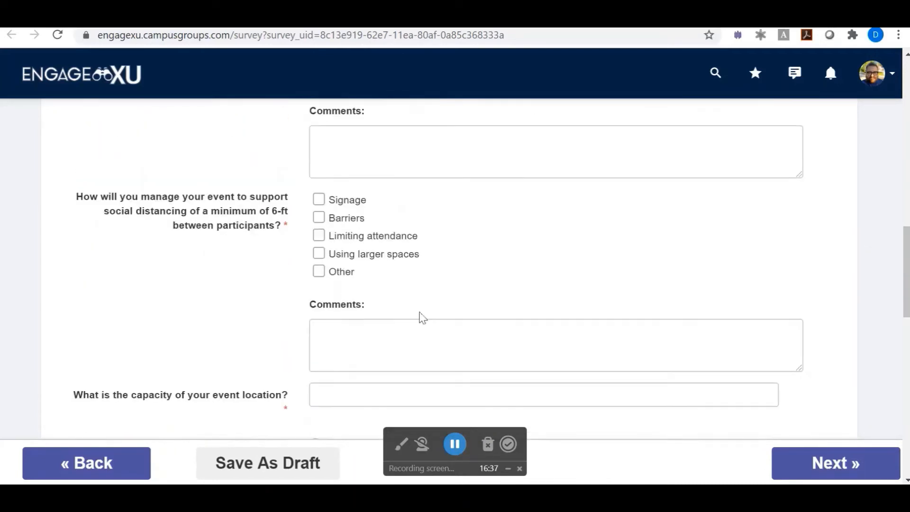
{"action": "left_click", "coordinate": [319, 236]}
{"action": "scroll", "coordinate": [365, 256], "scroll_direction": "down", "scroll_amount": 3}
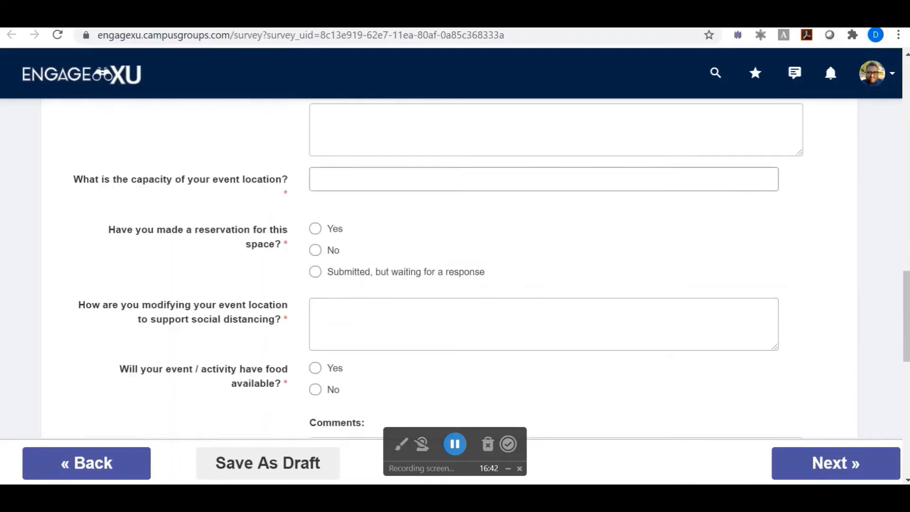
{"action": "left_click", "coordinate": [477, 179]}
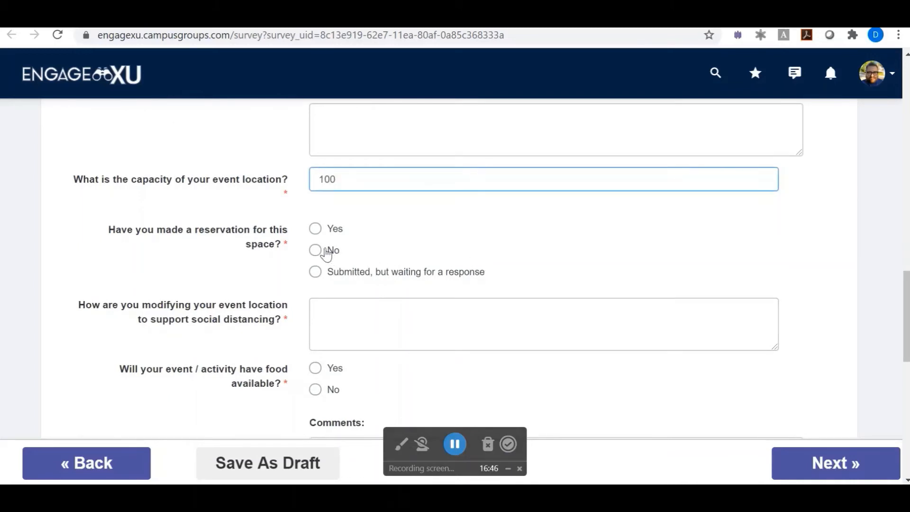
- Mark the space reservation as "Submitted, but waiting for a response" and enter "Masks and distancing" as the location modification
{"action": "left_click", "coordinate": [315, 272]}
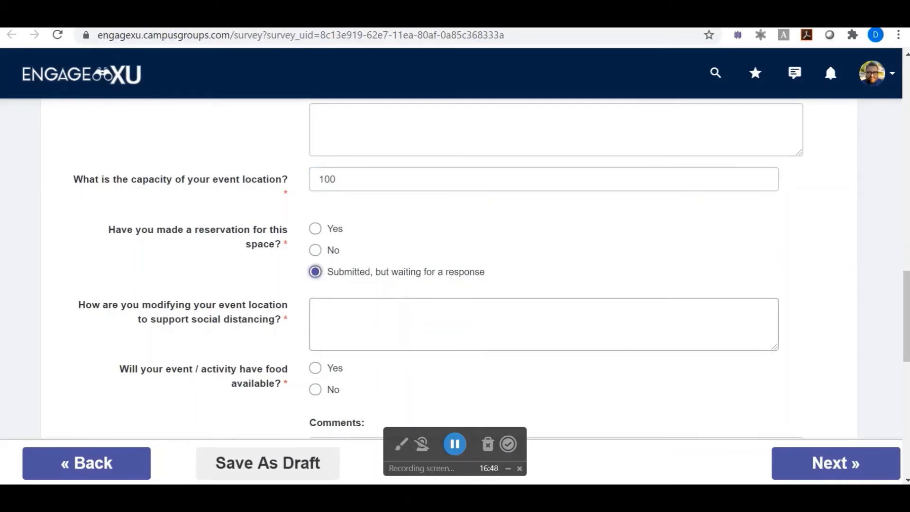
{"action": "key", "text": "Tab"}
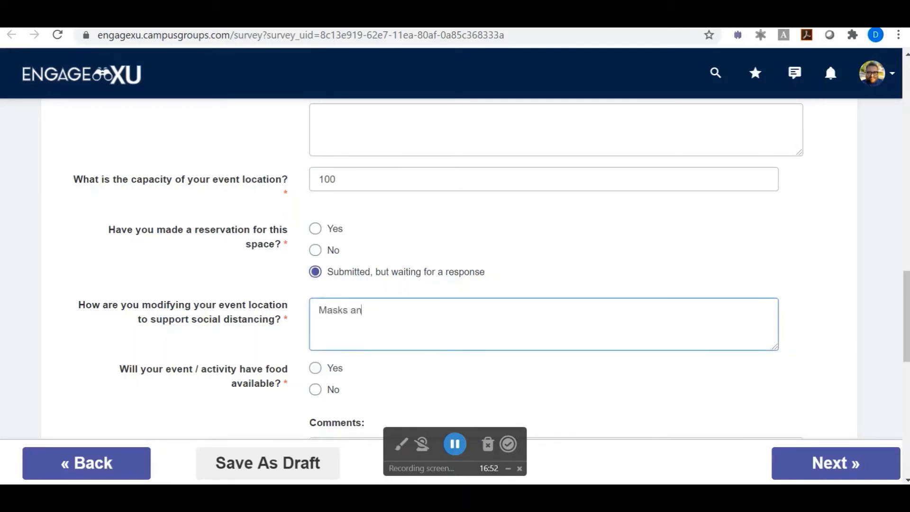
{"action": "type", "text": "Masks and distancing"}
- Answer No for food available, No for providing transportation, and "Yes - hand sanitizer" for hand hygiene
{"action": "scroll", "coordinate": [443, 329], "scroll_direction": "down", "scroll_amount": 3}
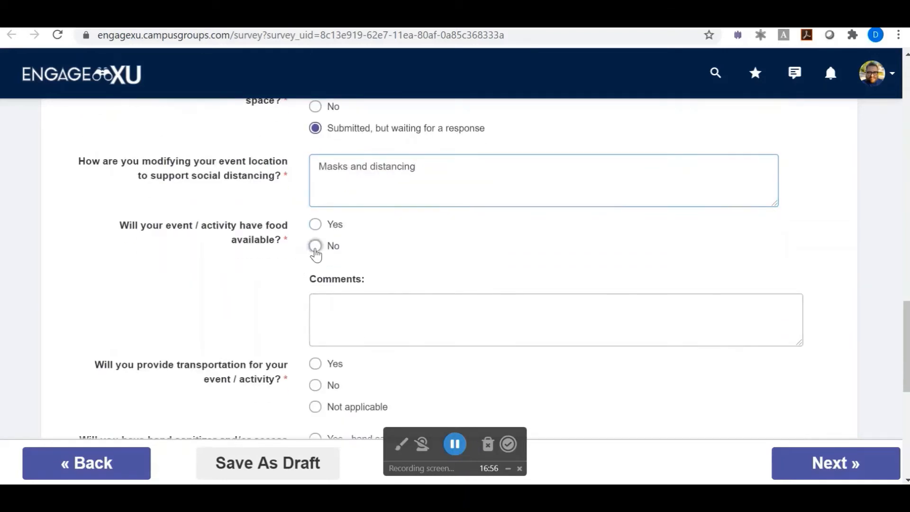
{"action": "left_click", "coordinate": [316, 247]}
{"action": "scroll", "coordinate": [433, 323], "scroll_direction": "down", "scroll_amount": 3}
{"action": "left_click", "coordinate": [315, 243]}
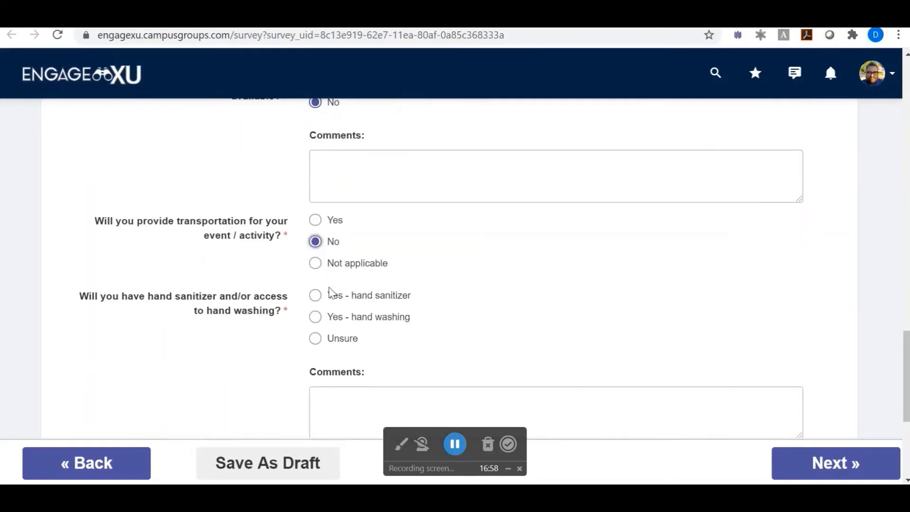
{"action": "left_click", "coordinate": [316, 296]}
- Enter "We will have officers helping monitor the event." as the COVID-19 enforcement answer and continue to the Terms and Conditions section
{"action": "scroll", "coordinate": [472, 365], "scroll_direction": "down", "scroll_amount": 3}
{"action": "left_click", "coordinate": [455, 333]}
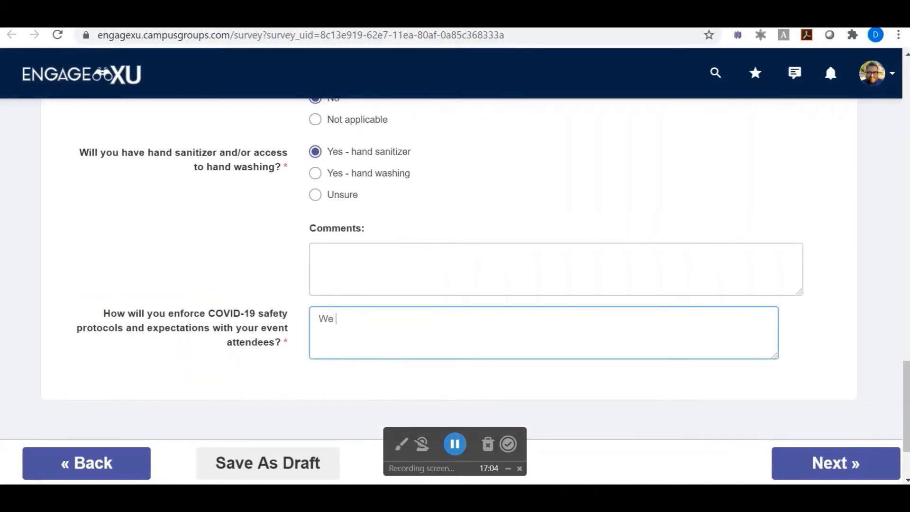
{"action": "type", "text": "We will have officers helping moni"}
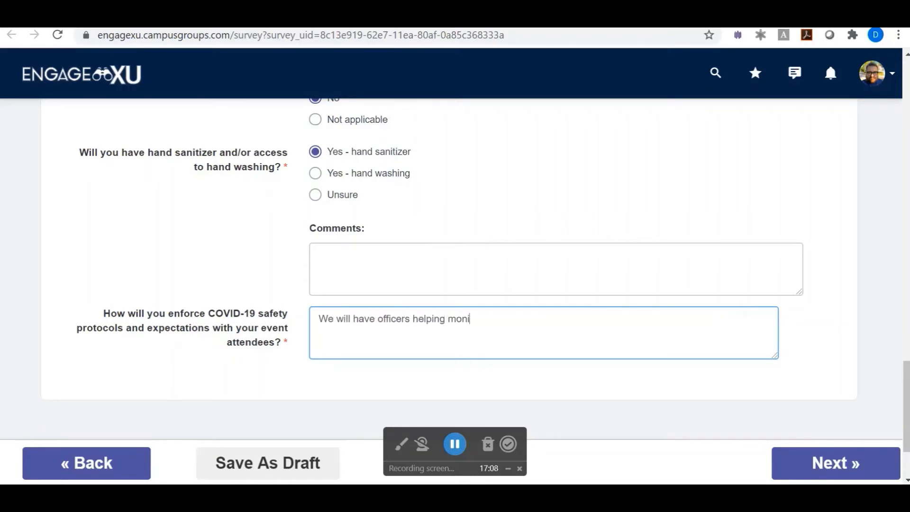
{"action": "type", "text": "tor the event."}
{"action": "left_click", "coordinate": [835, 466]}
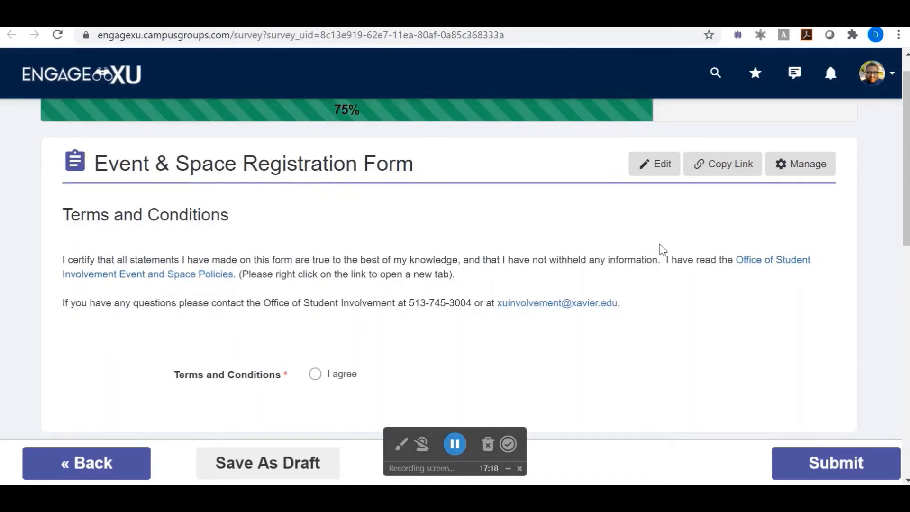
- Agree to the Terms and Conditions of the registration form and close its browser tab without submitting
{"action": "left_click", "coordinate": [316, 374]}
{"action": "scroll", "coordinate": [647, 317], "scroll_direction": "down", "scroll_amount": 2}
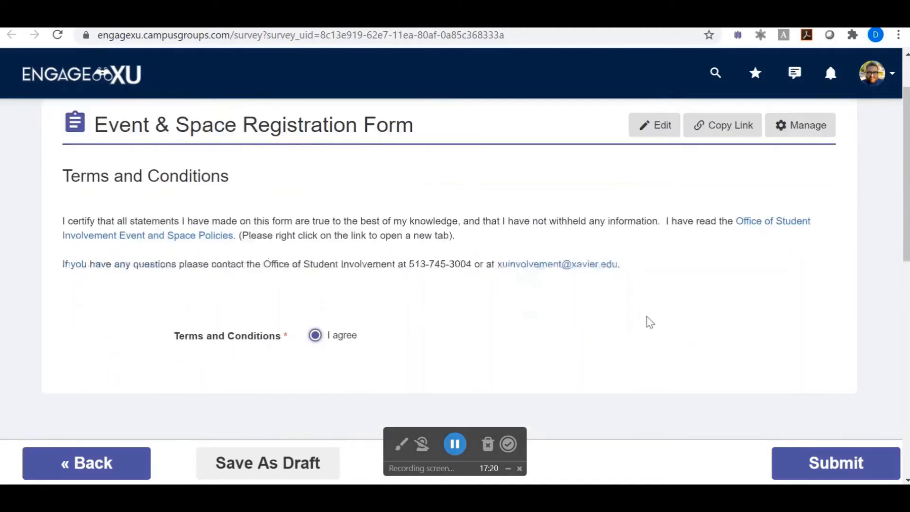
{"action": "scroll", "coordinate": [607, 368], "scroll_direction": "up", "scroll_amount": 2}
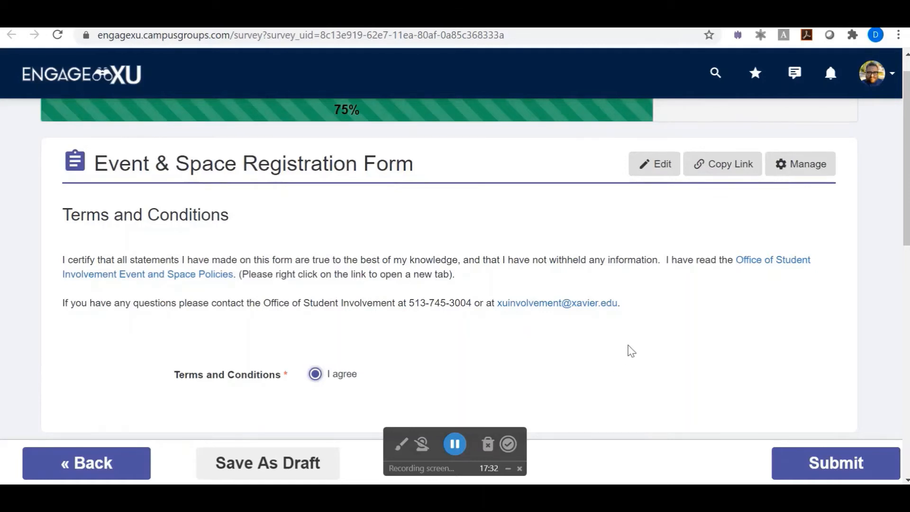
{"action": "scroll", "coordinate": [540, 331], "scroll_direction": "up", "scroll_amount": 1}
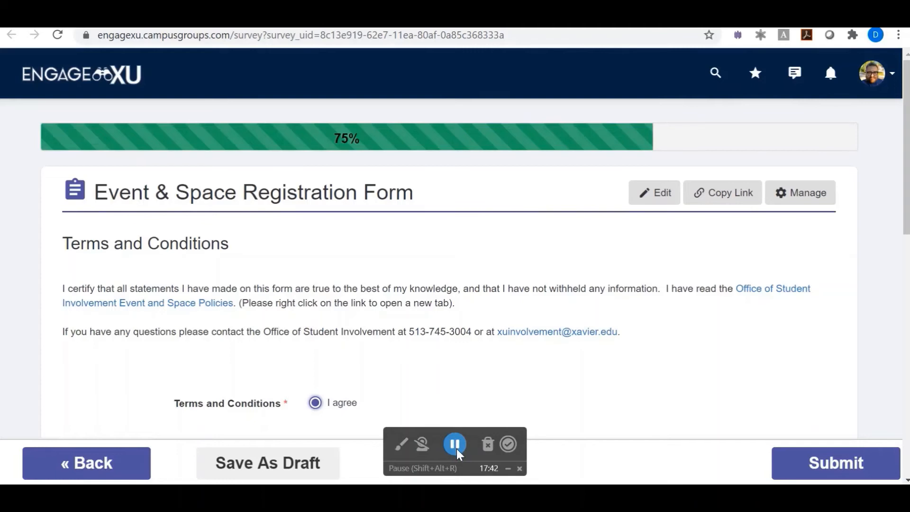
{"action": "key", "text": "ctrl+w"}
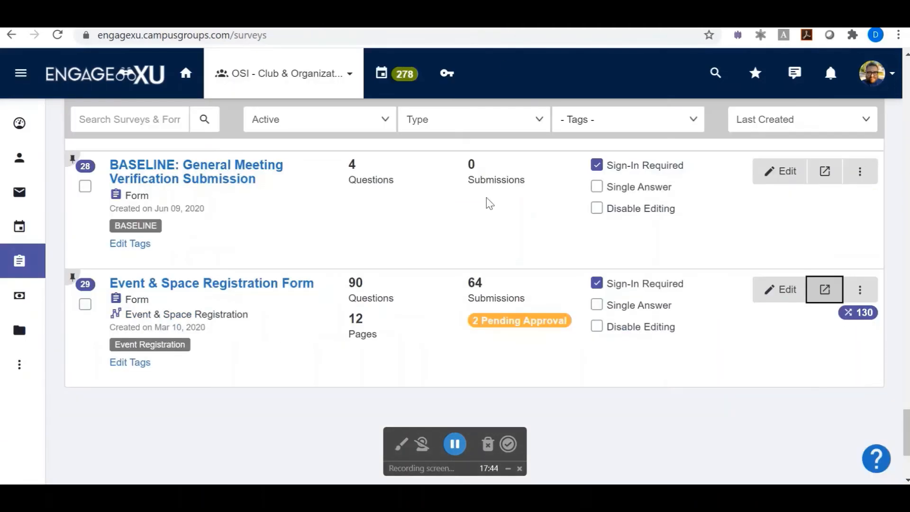
- Open the events list of the OSI - Club & Organization Management group and look over its upcoming events
{"action": "scroll", "coordinate": [283, 346], "scroll_direction": "up", "scroll_amount": 8}
{"action": "mouse_move", "coordinate": [9, 209]}
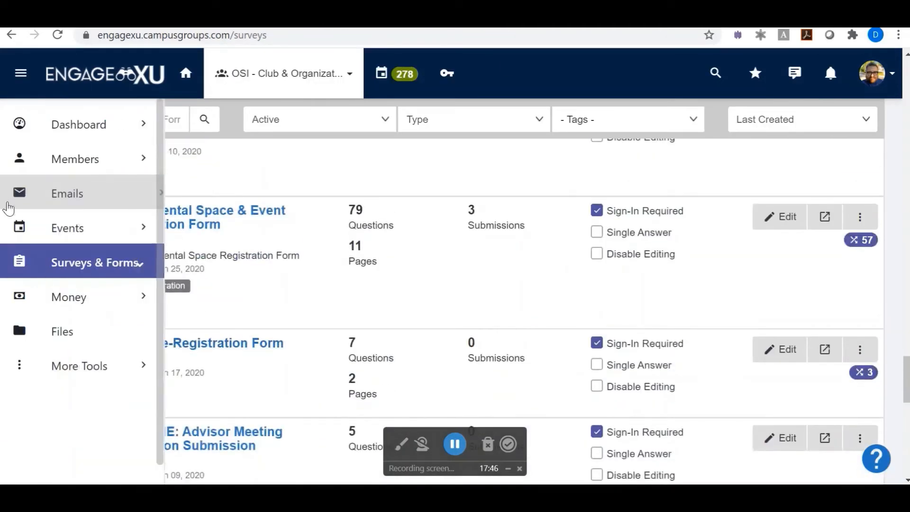
{"action": "left_click", "coordinate": [52, 235]}
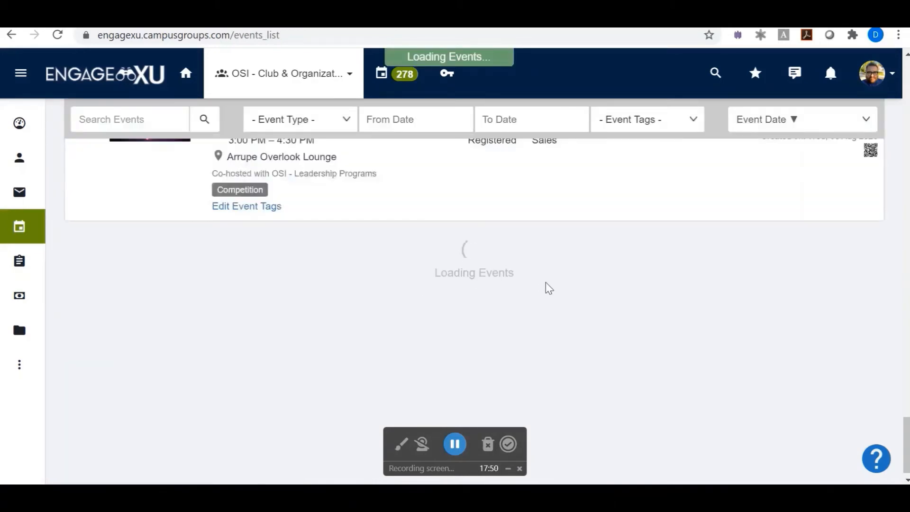
{"action": "scroll", "coordinate": [549, 288], "scroll_direction": "up", "scroll_amount": 20}
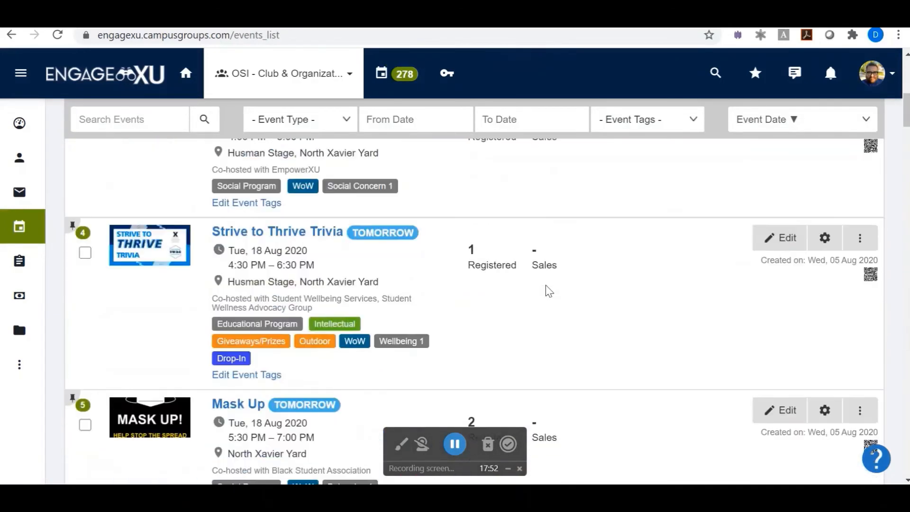
{"action": "scroll", "coordinate": [549, 288], "scroll_direction": "up", "scroll_amount": 10}
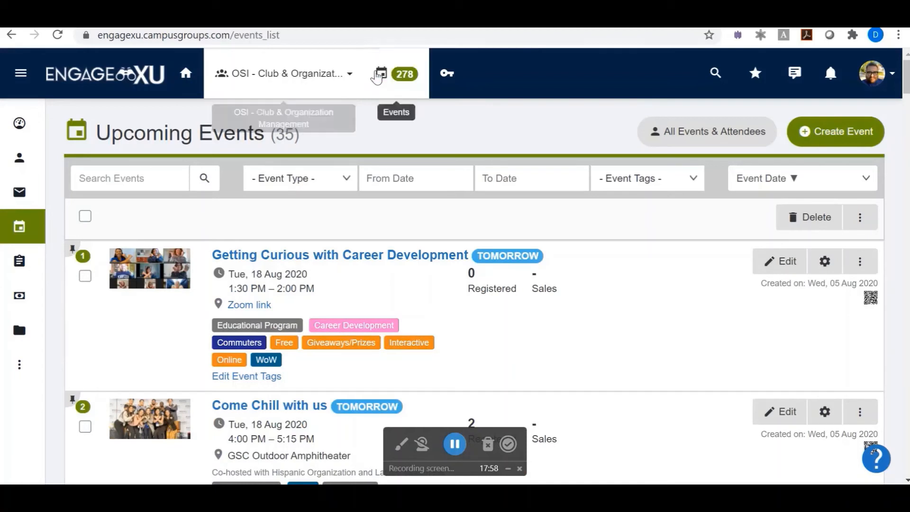
- Open the campus-wide Events page and look through the upcoming events listed for today
{"action": "left_click", "coordinate": [390, 75]}
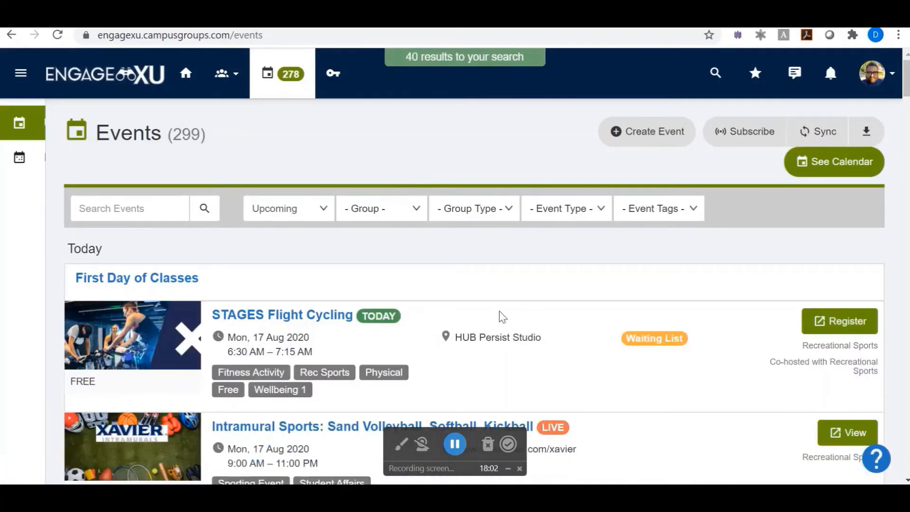
{"action": "scroll", "coordinate": [548, 318], "scroll_direction": "down", "scroll_amount": 1}
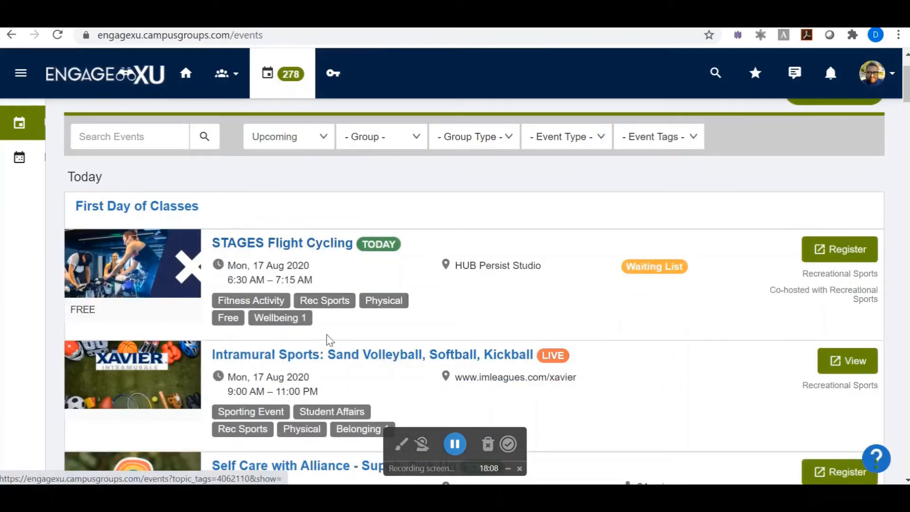
{"action": "scroll", "coordinate": [322, 362], "scroll_direction": "down", "scroll_amount": 2}
{"action": "scroll", "coordinate": [441, 350], "scroll_direction": "up", "scroll_amount": 3}
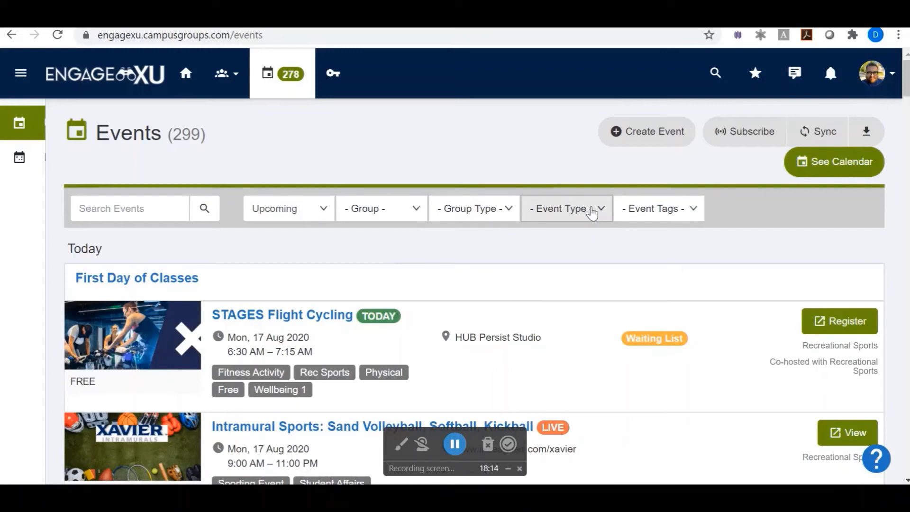
- Examine the available Event Type filter options on the campus-wide Events page and leave them unselected
{"action": "left_click", "coordinate": [592, 213]}
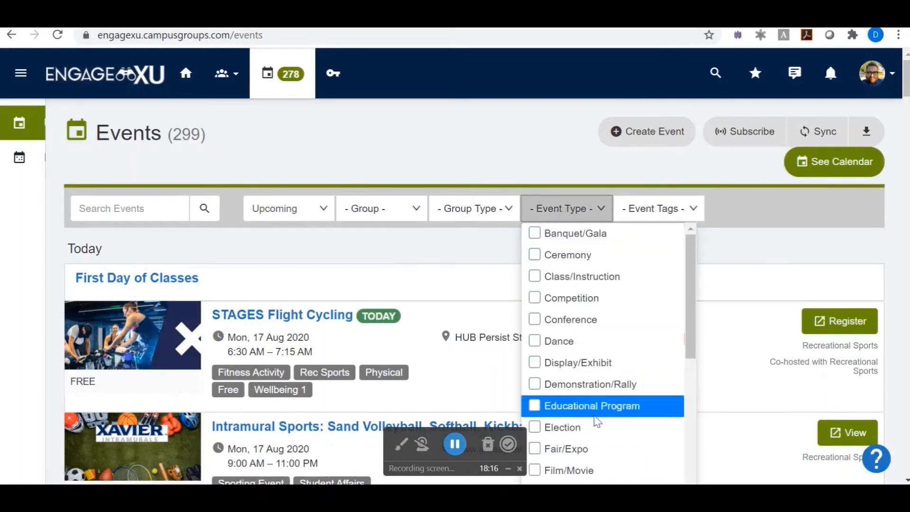
{"action": "scroll", "coordinate": [590, 443], "scroll_direction": "down", "scroll_amount": 5}
{"action": "scroll", "coordinate": [570, 405], "scroll_direction": "up", "scroll_amount": 5}
{"action": "scroll", "coordinate": [570, 405], "scroll_direction": "down", "scroll_amount": 2}
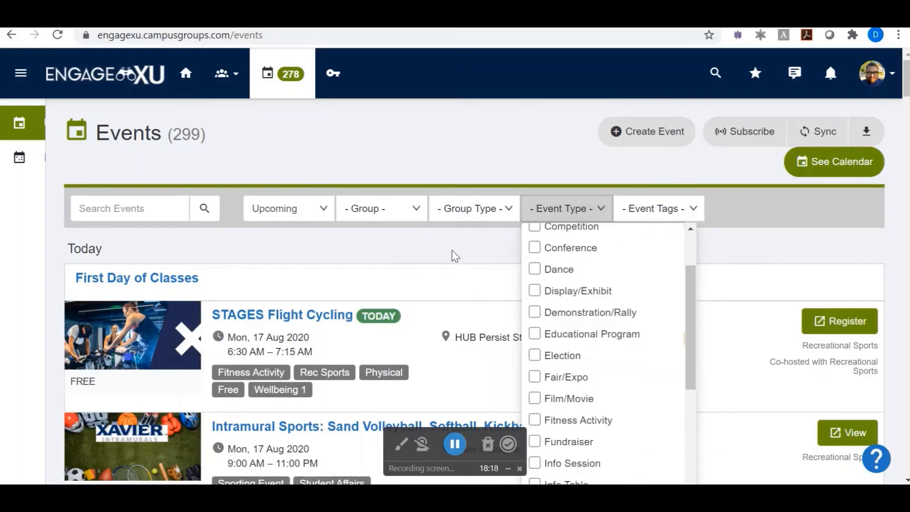
{"action": "left_click", "coordinate": [453, 256]}
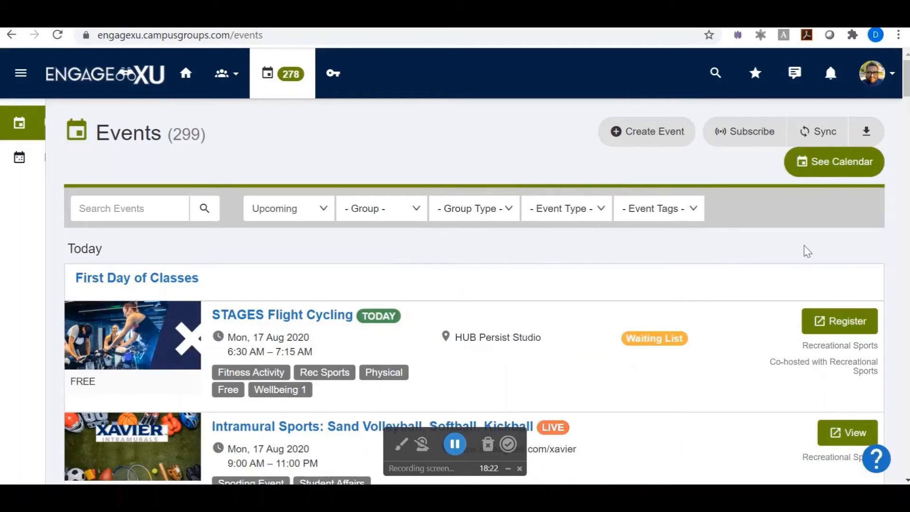
- View the campus events in the weekly calendar and return to the group's Upcoming Events list
{"action": "left_click", "coordinate": [830, 163]}
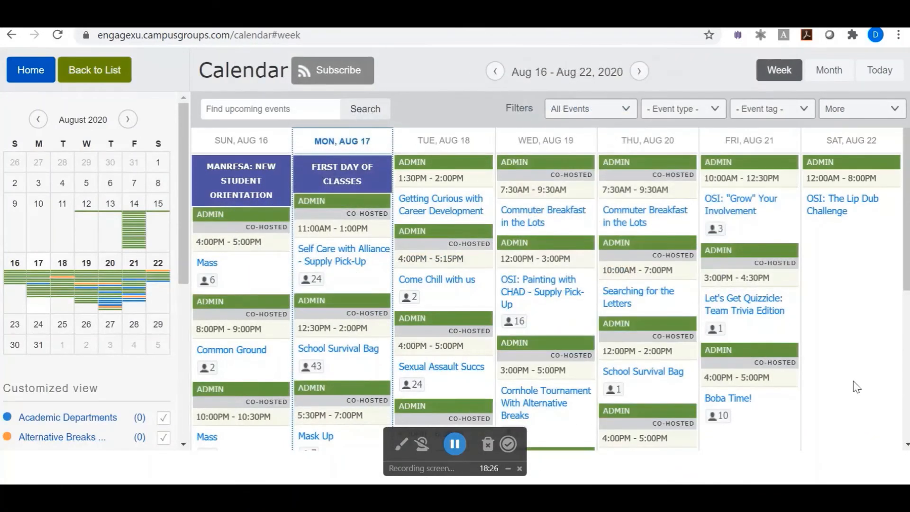
{"action": "scroll", "coordinate": [857, 386], "scroll_direction": "down", "scroll_amount": 1}
{"action": "scroll", "coordinate": [857, 386], "scroll_direction": "up", "scroll_amount": 1}
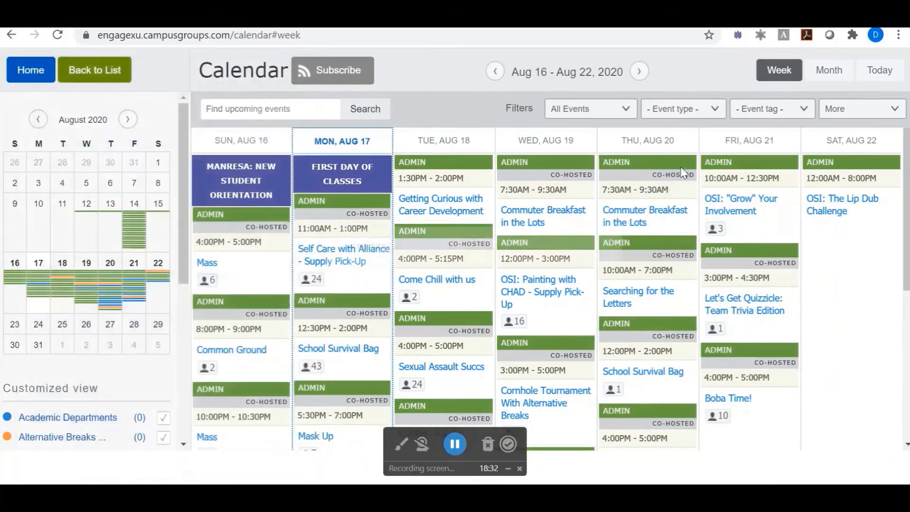
{"action": "left_click", "coordinate": [11, 35]}
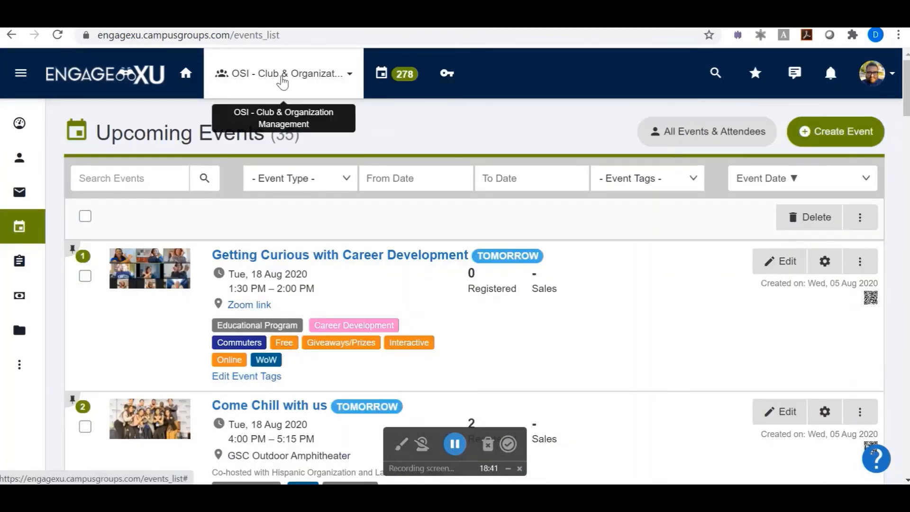
- Switch to the Student Activities Council group and open its Surveys & Forms list
{"action": "left_click", "coordinate": [283, 80]}
{"action": "left_click", "coordinate": [291, 226]}
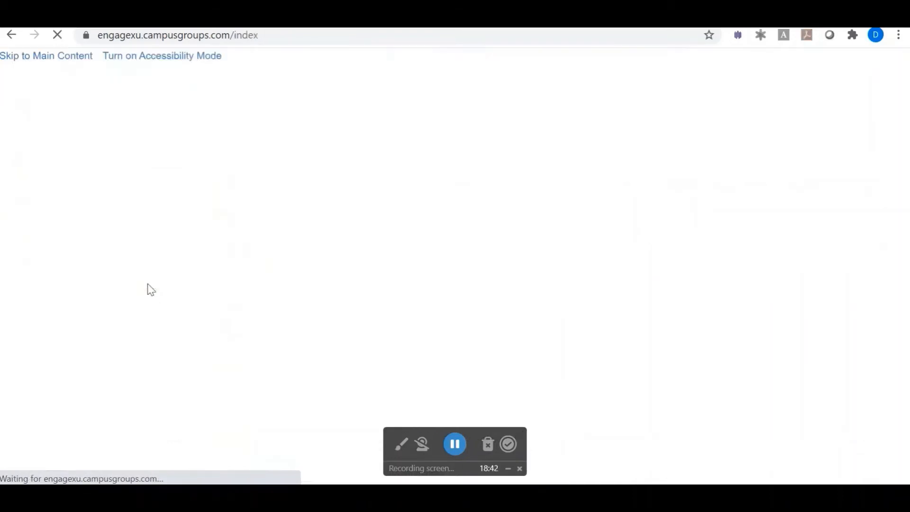
{"action": "mouse_move", "coordinate": [31, 147]}
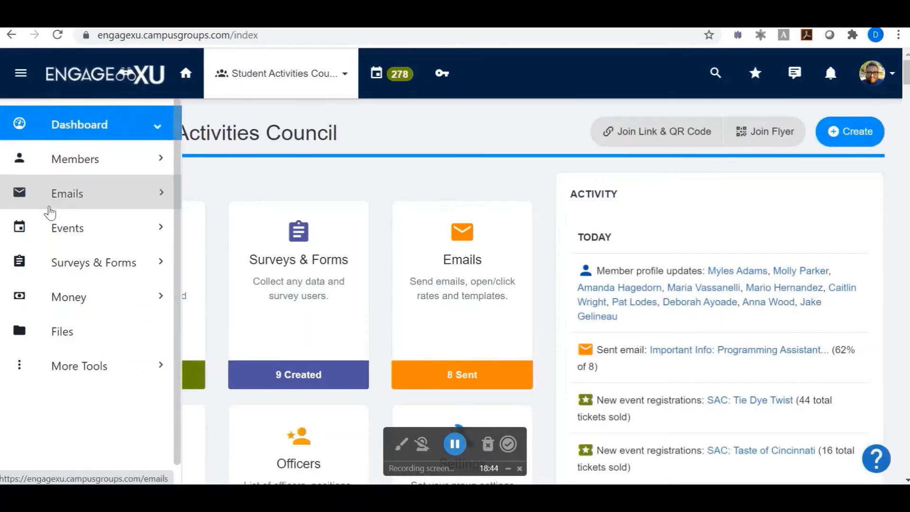
{"action": "left_click", "coordinate": [73, 263]}
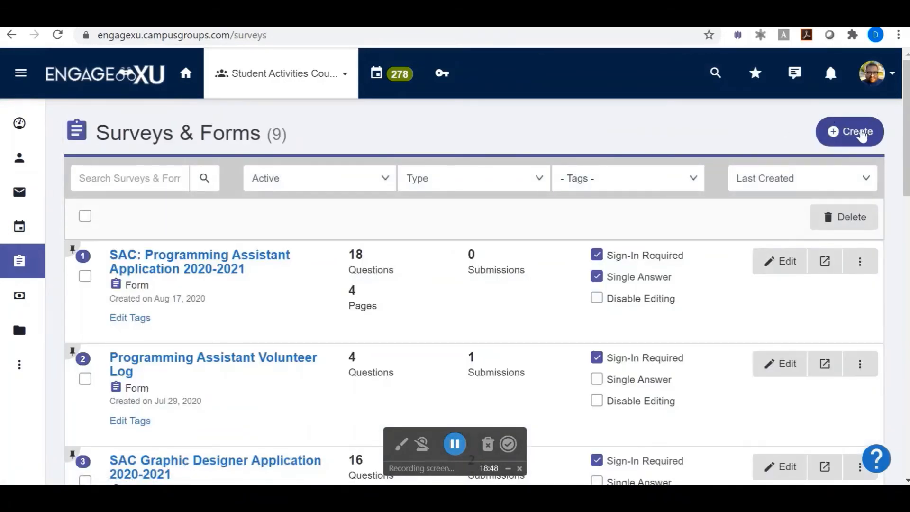
- Create a new form for the Student Activities Council and name it "Officer Application"
{"action": "left_click", "coordinate": [862, 135]}
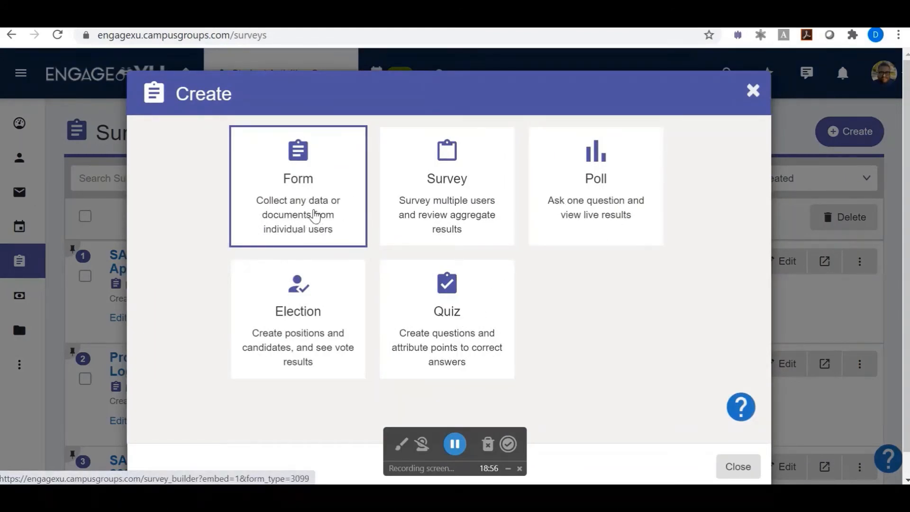
{"action": "left_click", "coordinate": [314, 216]}
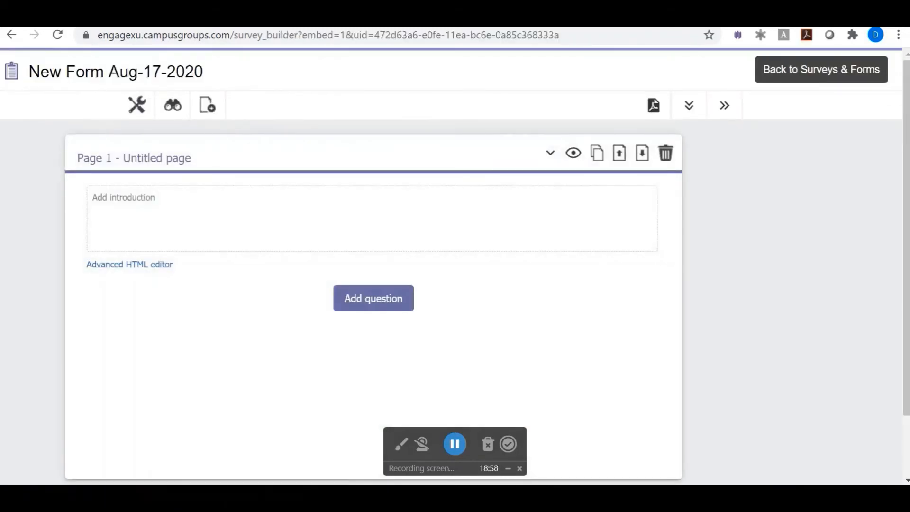
{"action": "left_click_drag", "start_coordinate": [204, 72], "coordinate": [2, 84]}
{"action": "type", "text": "Office "}
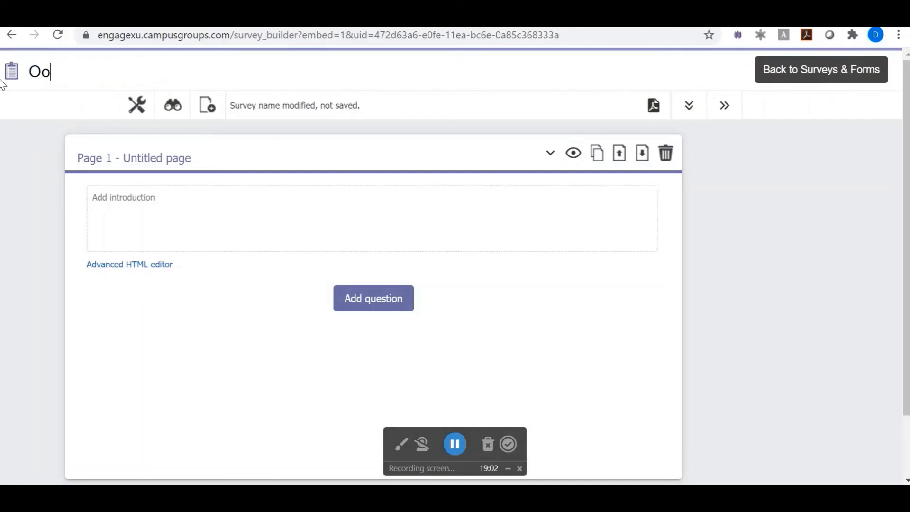
{"action": "type", "text": "r Application"}
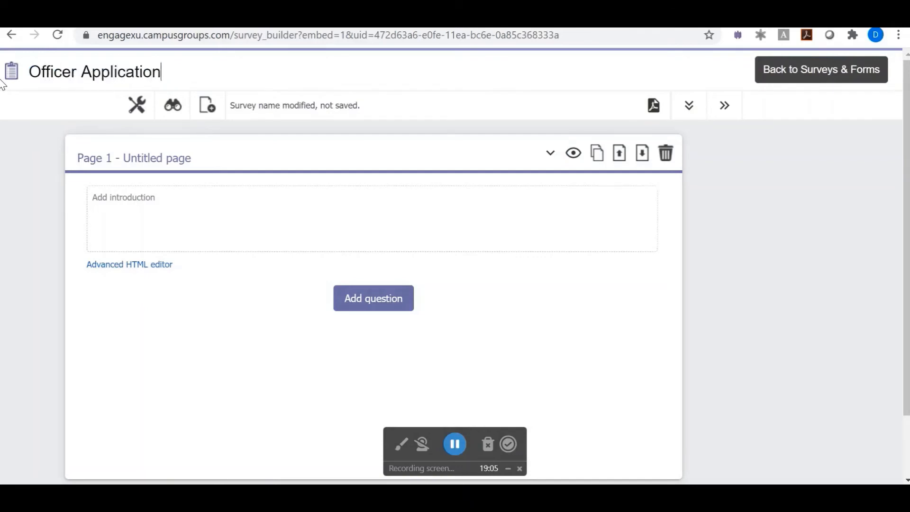
{"action": "left_click", "coordinate": [2, 200]}
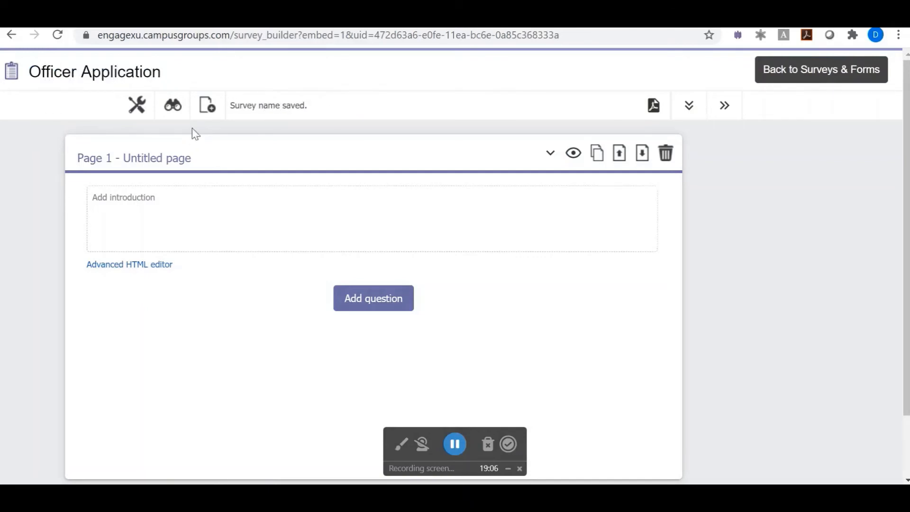
- Open the Officer Application form's settings, choose a group member as author, and review the remaining basic information fields
{"action": "left_click", "coordinate": [144, 107]}
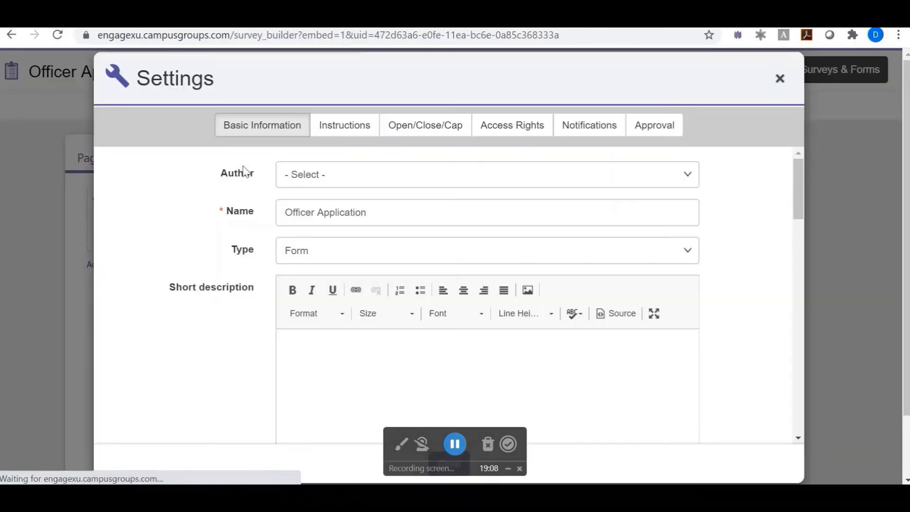
{"action": "left_click", "coordinate": [334, 180]}
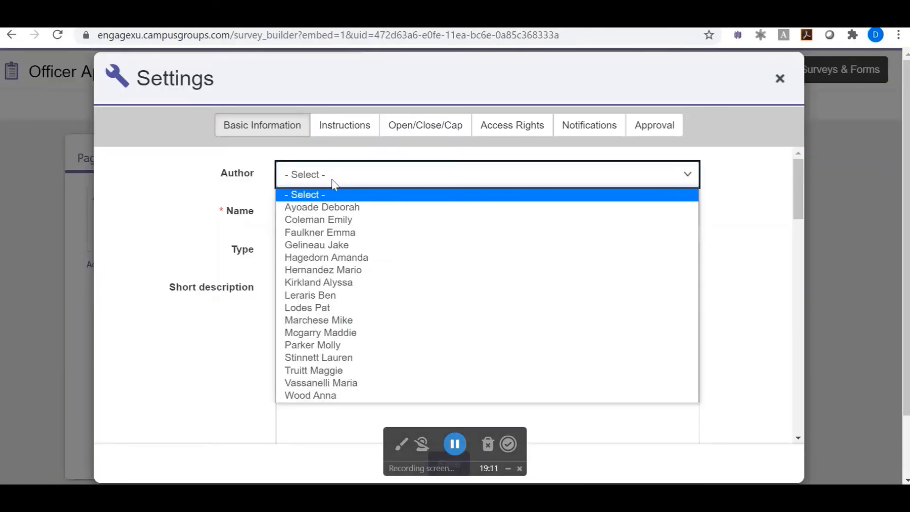
{"action": "left_click", "coordinate": [335, 209]}
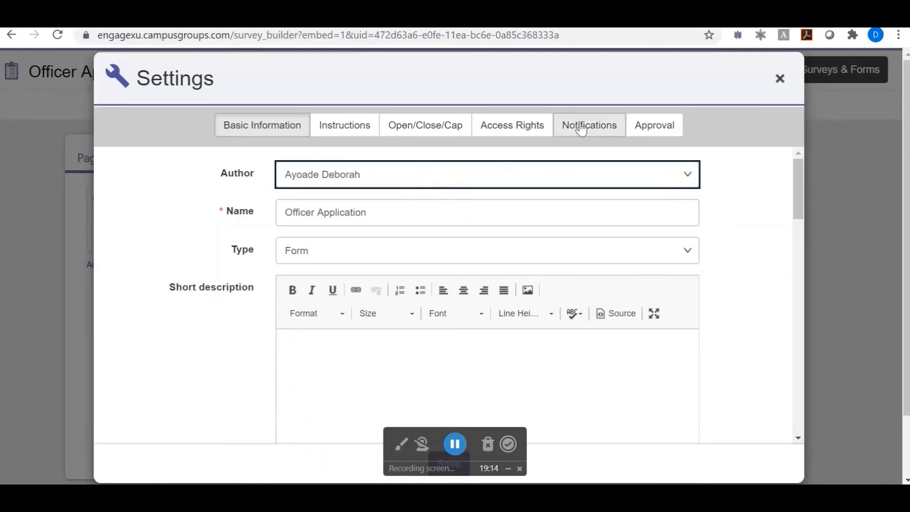
{"action": "left_click", "coordinate": [582, 131]}
{"action": "left_click", "coordinate": [545, 121]}
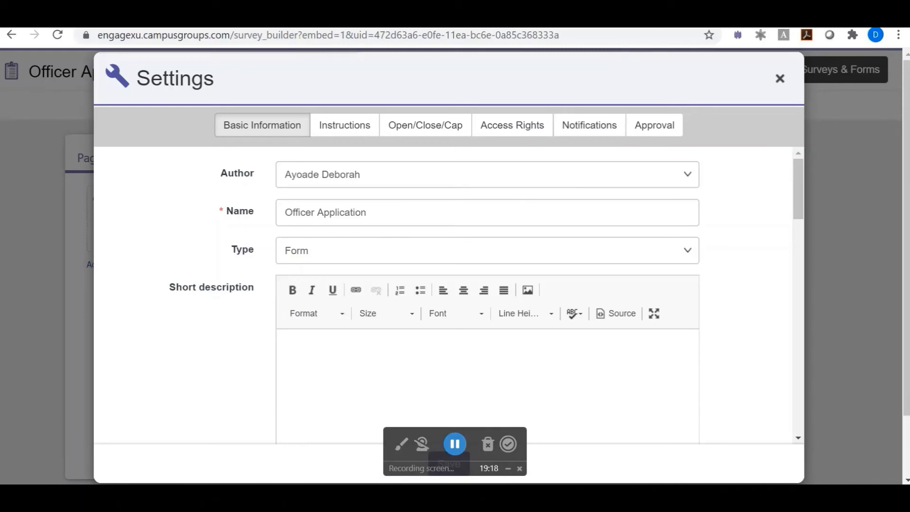
{"action": "scroll", "coordinate": [764, 401], "scroll_direction": "down", "scroll_amount": 8}
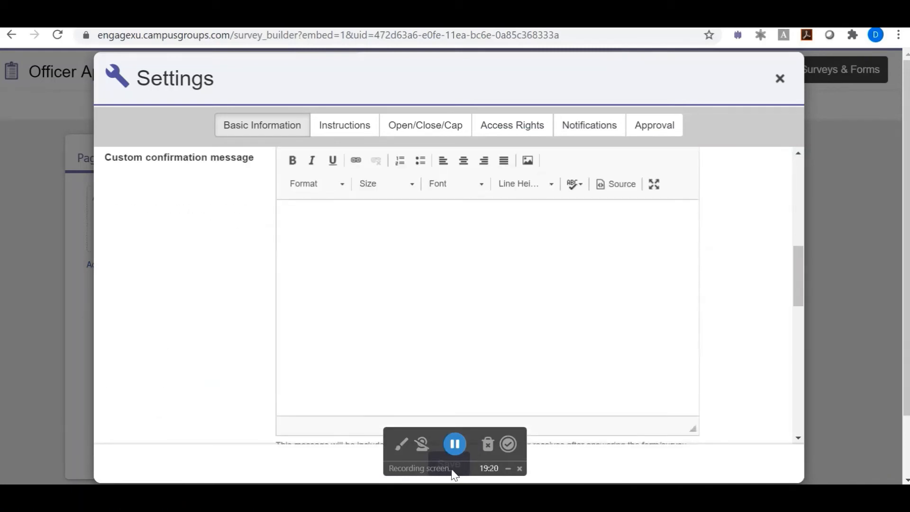
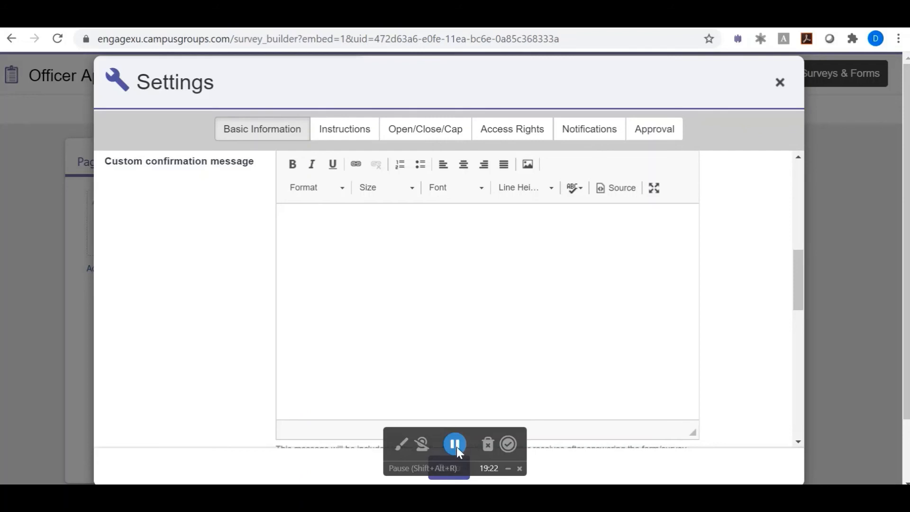
{"action": "left_click", "coordinate": [456, 447]}
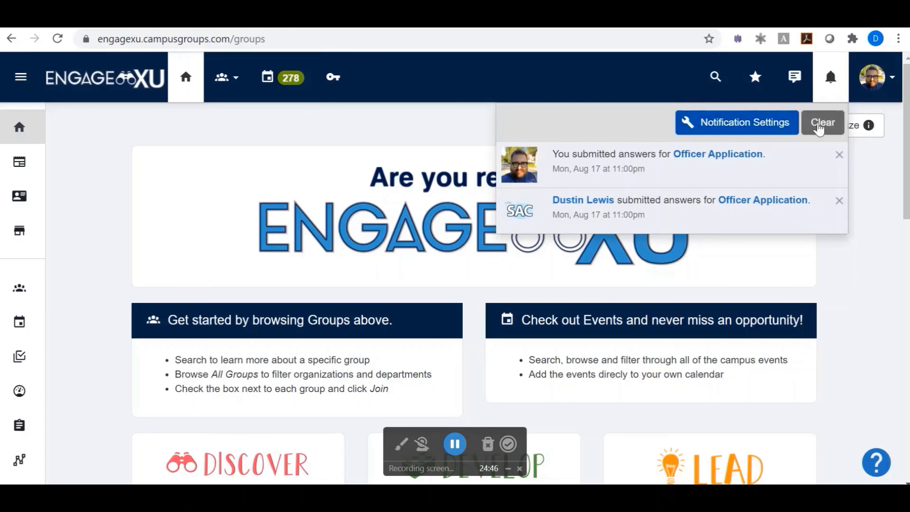
- Delete all notifications and close the notifications list
{"action": "left_click", "coordinate": [825, 125]}
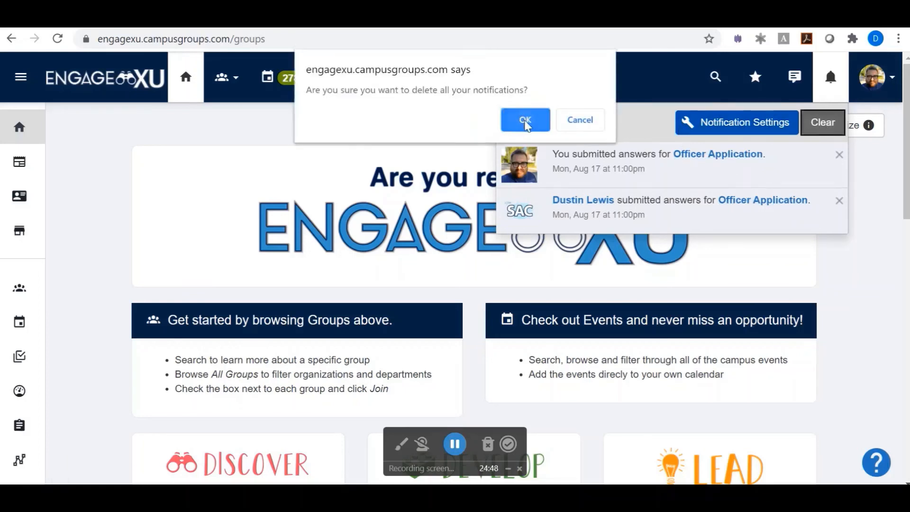
{"action": "left_click", "coordinate": [521, 117]}
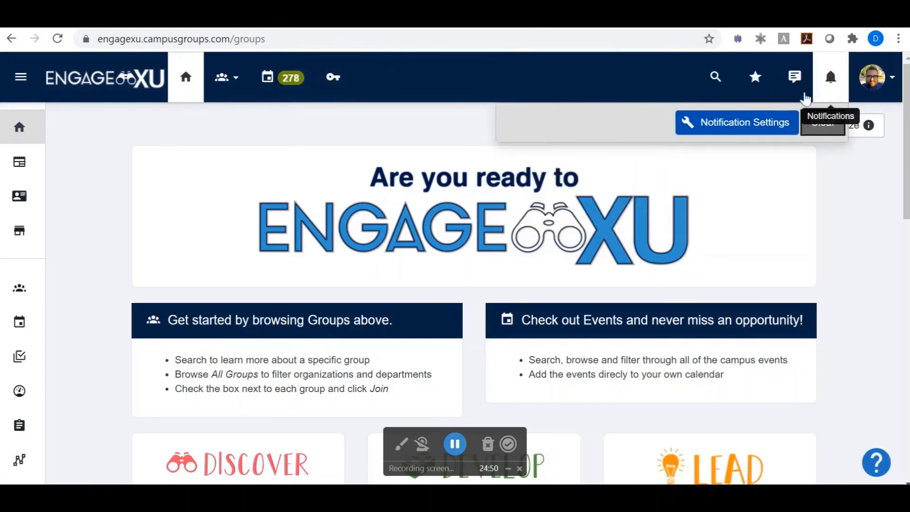
{"action": "left_click", "coordinate": [460, 134]}
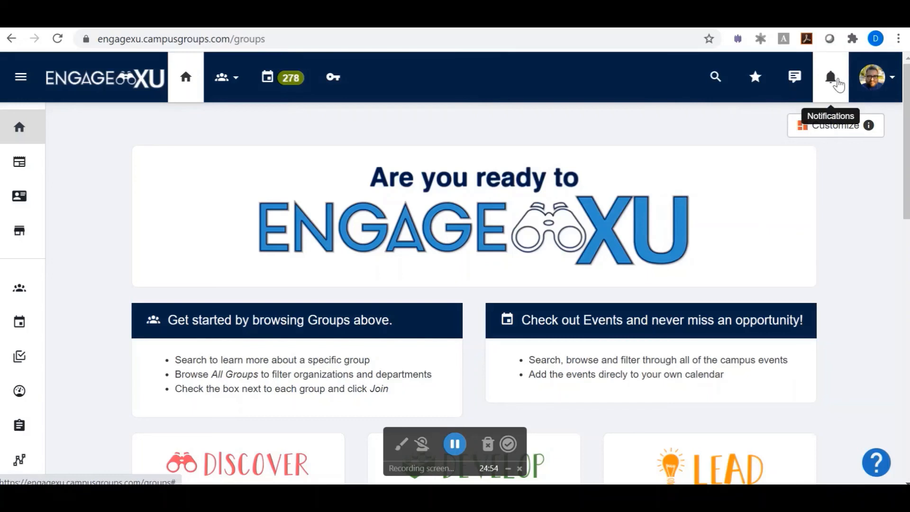
- Open the profile editing page, view the resulting personal profile page, and return to the home page
{"action": "left_click", "coordinate": [880, 86]}
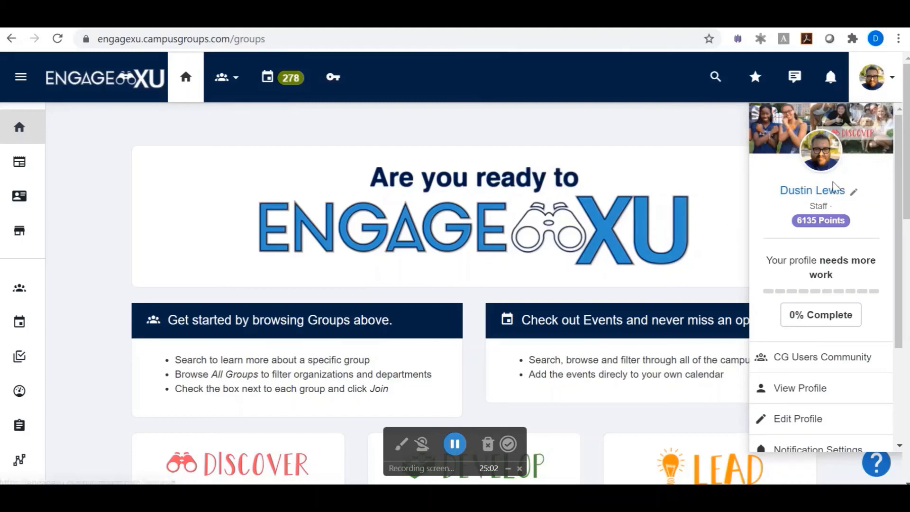
{"action": "left_click", "coordinate": [788, 419]}
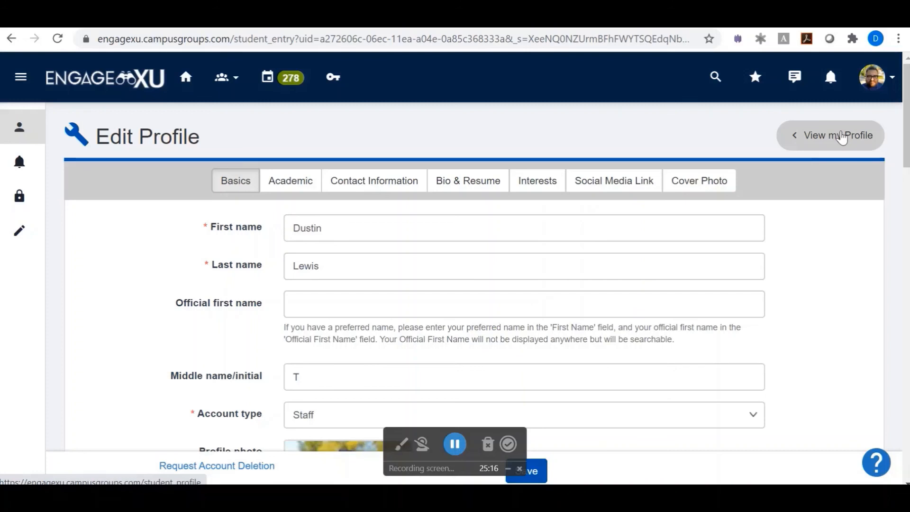
{"action": "left_click", "coordinate": [842, 136]}
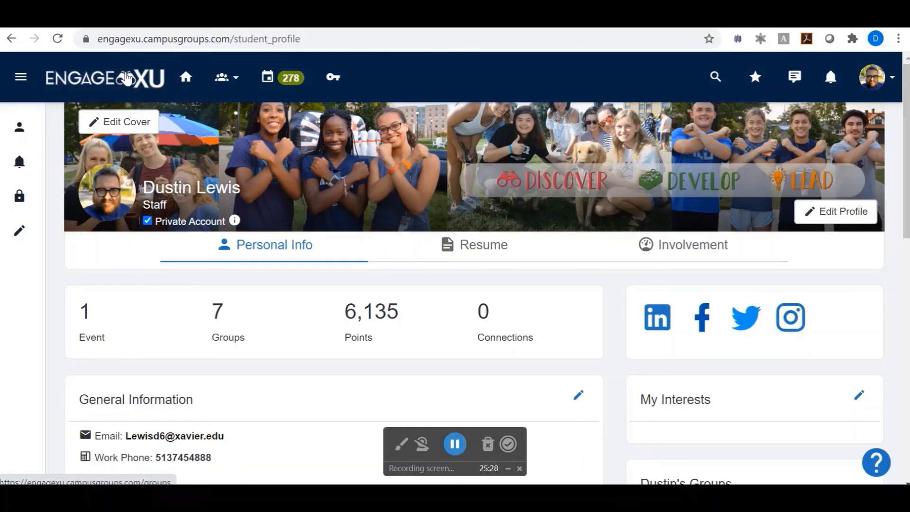
{"action": "left_click", "coordinate": [127, 77]}
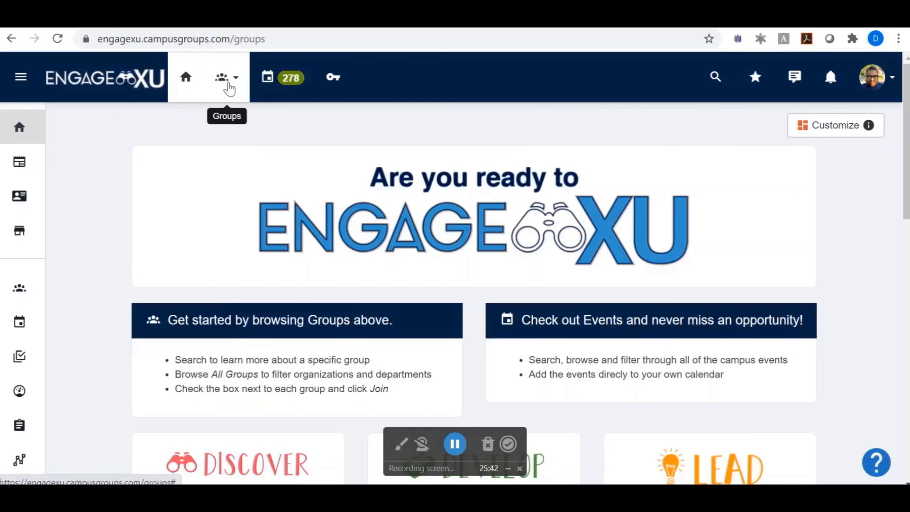
- Open the OSI - Club & Organization Management group and look through the tools on its dashboard
{"action": "left_click", "coordinate": [229, 85]}
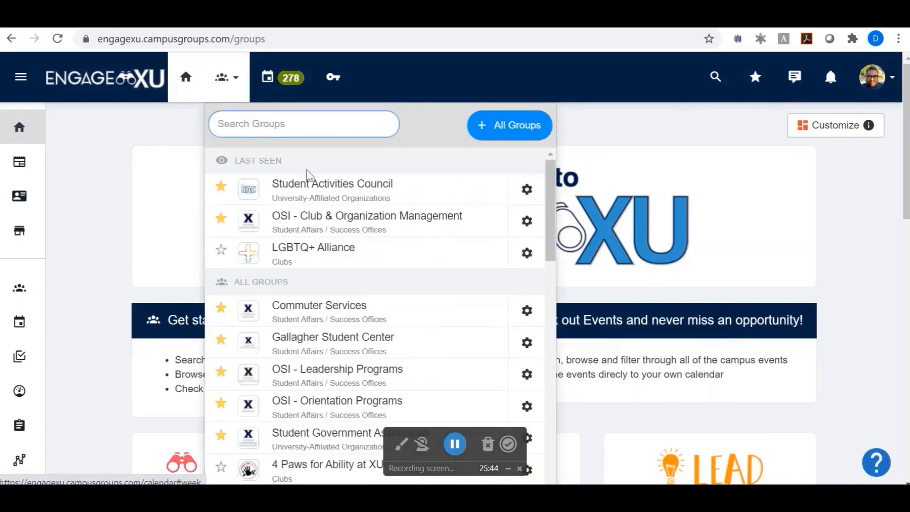
{"action": "left_click", "coordinate": [325, 231]}
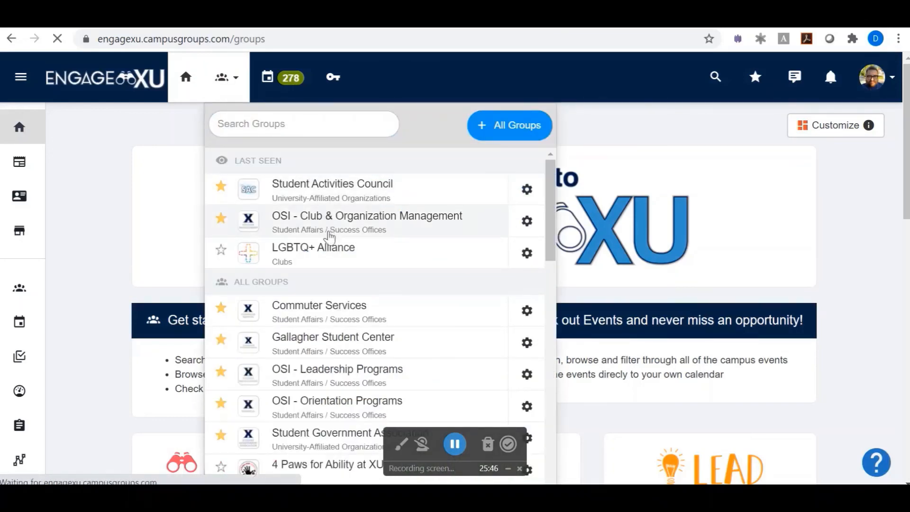
{"action": "scroll", "coordinate": [347, 244], "scroll_direction": "down", "scroll_amount": 3}
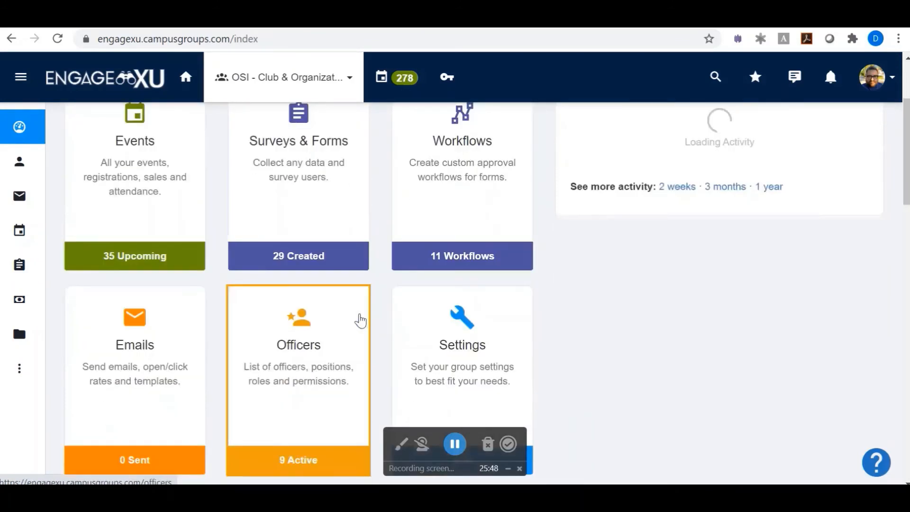
{"action": "scroll", "coordinate": [174, 289], "scroll_direction": "down", "scroll_amount": 3}
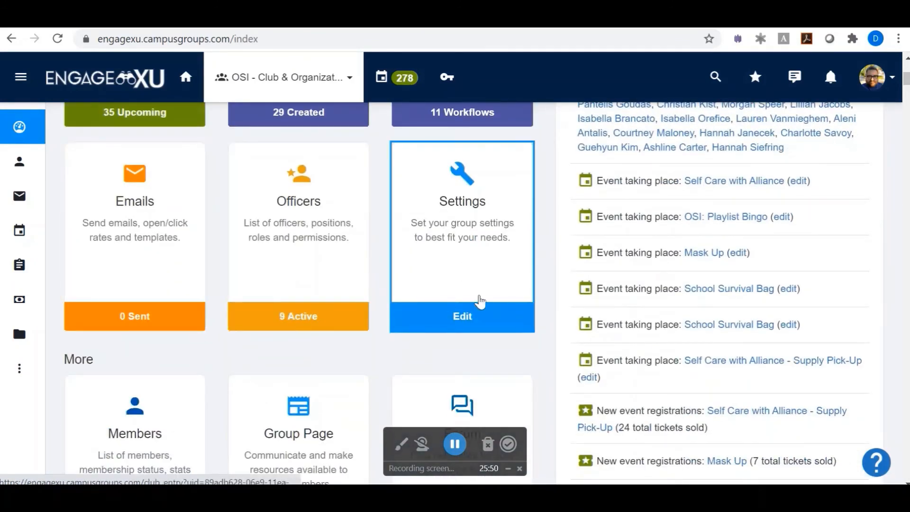
{"action": "scroll", "coordinate": [288, 375], "scroll_direction": "down", "scroll_amount": 3}
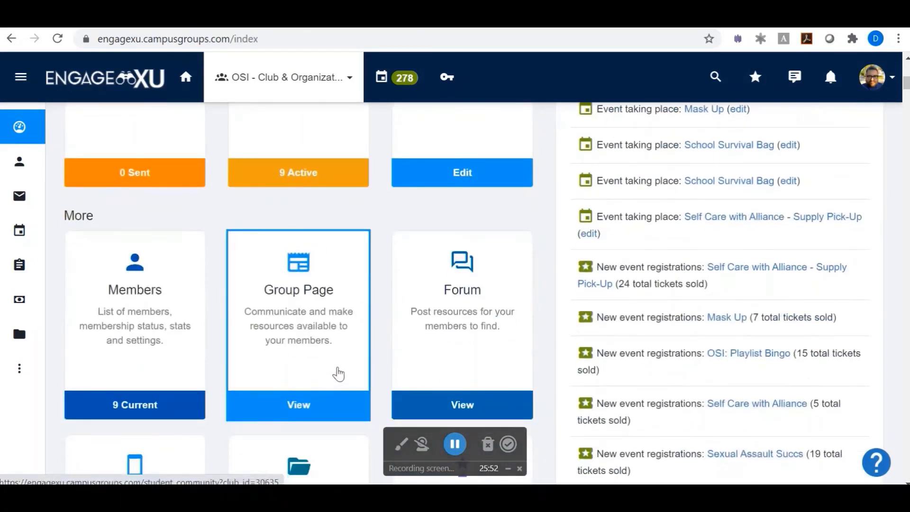
{"action": "scroll", "coordinate": [342, 370], "scroll_direction": "down", "scroll_amount": 3}
{"action": "scroll", "coordinate": [308, 330], "scroll_direction": "down", "scroll_amount": 3}
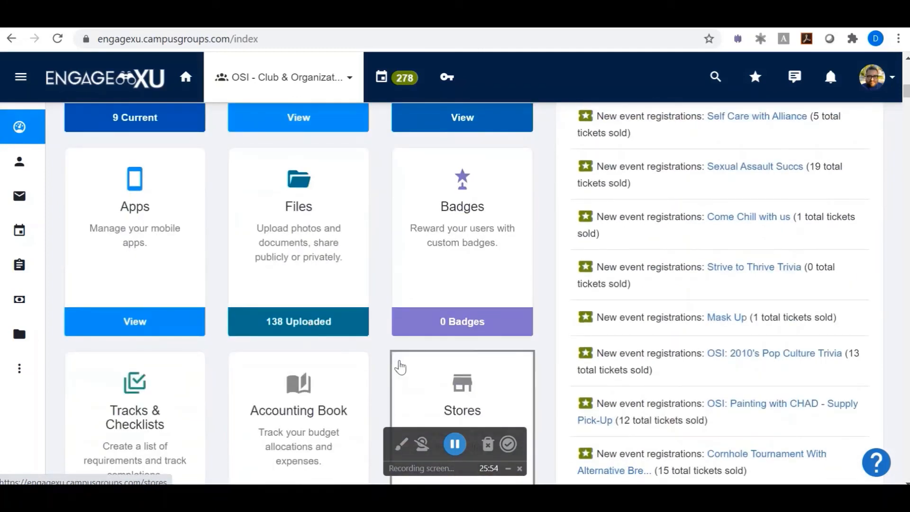
{"action": "scroll", "coordinate": [390, 365], "scroll_direction": "down", "scroll_amount": 2}
{"action": "scroll", "coordinate": [390, 365], "scroll_direction": "down", "scroll_amount": 3}
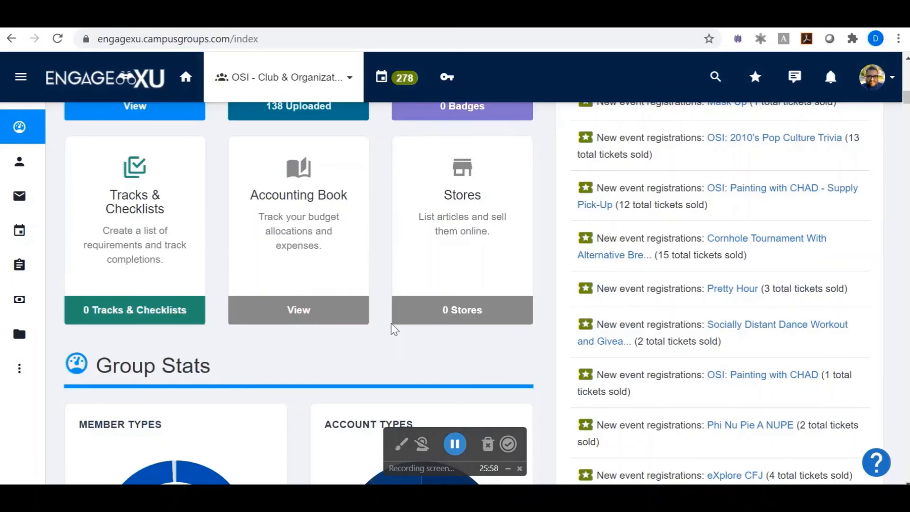
{"action": "left_click", "coordinate": [392, 319]}
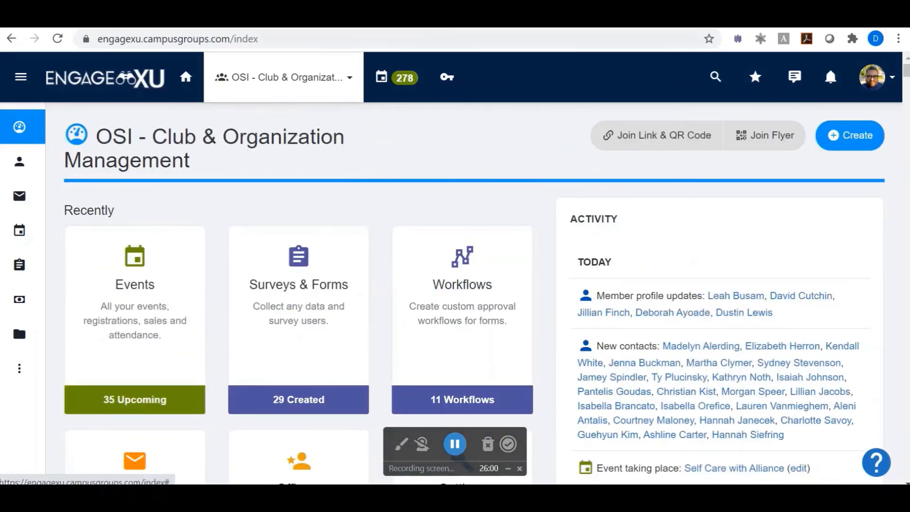
- Switch to the 4 Paws for Ability at XU group and open its Accounting Book to review the budgets and transactions
{"action": "left_click", "coordinate": [288, 80]}
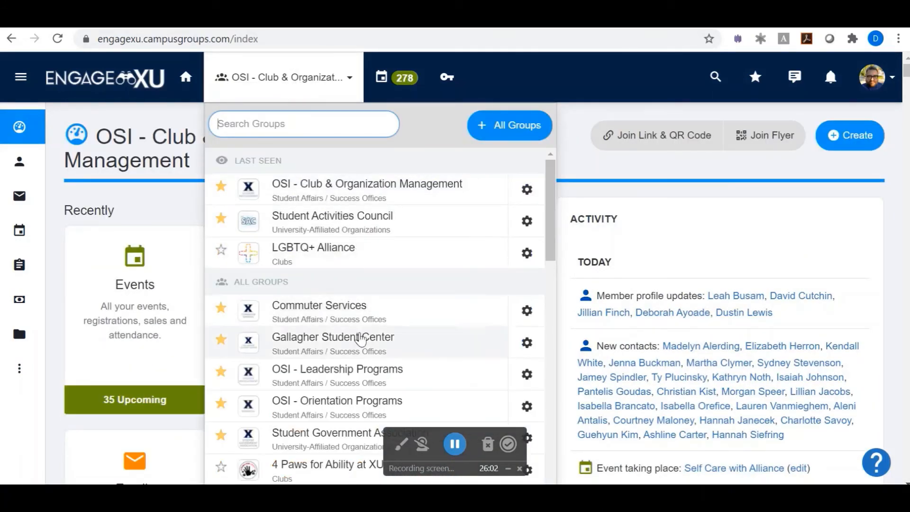
{"action": "scroll", "coordinate": [361, 339], "scroll_direction": "down", "scroll_amount": 5}
{"action": "left_click", "coordinate": [342, 260]}
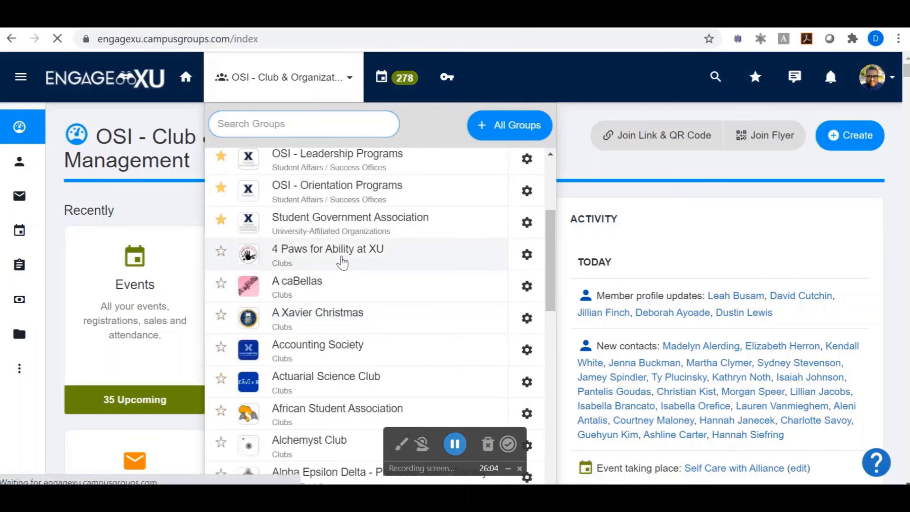
{"action": "scroll", "coordinate": [287, 272], "scroll_direction": "down", "scroll_amount": 3}
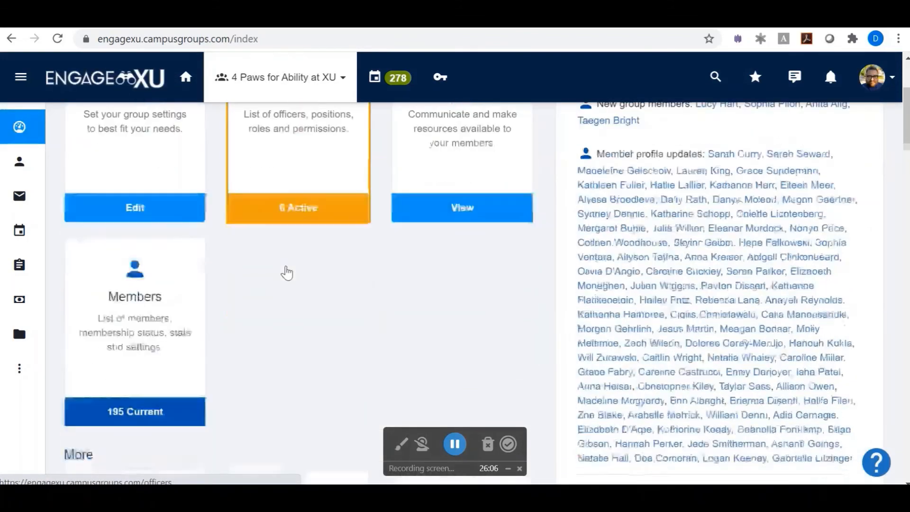
{"action": "scroll", "coordinate": [286, 272], "scroll_direction": "down", "scroll_amount": 12}
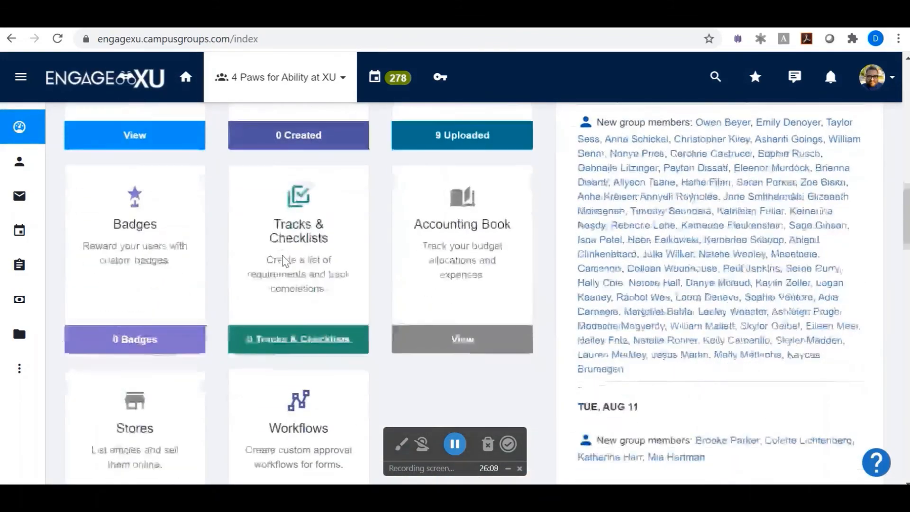
{"action": "left_click", "coordinate": [468, 293]}
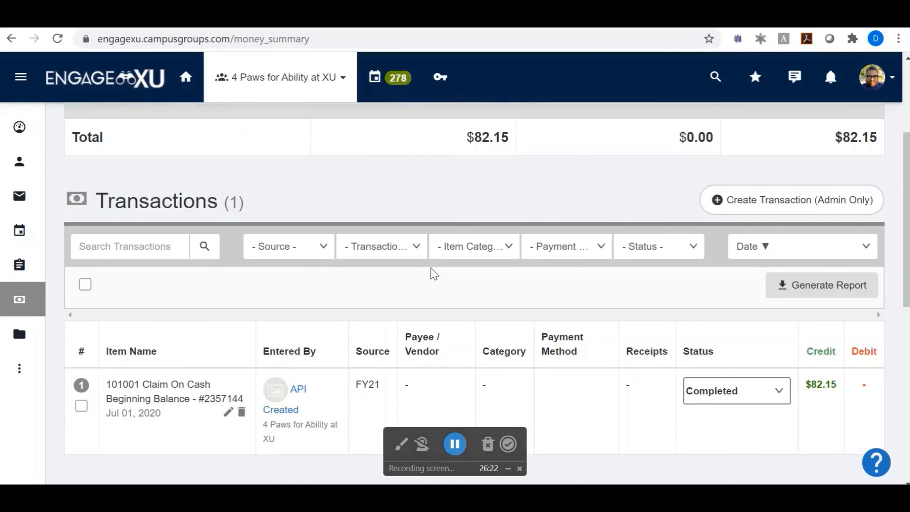
{"action": "scroll", "coordinate": [431, 275], "scroll_direction": "up", "scroll_amount": 3}
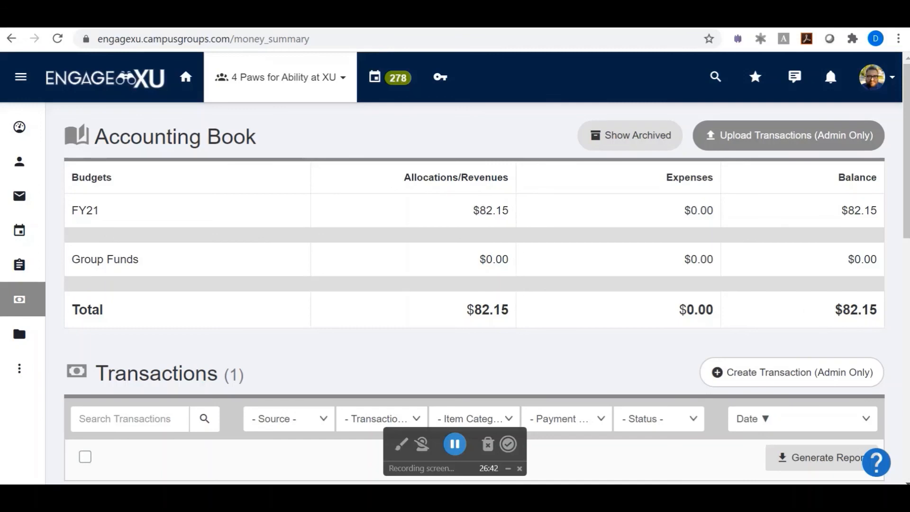
{"action": "scroll", "coordinate": [408, 339], "scroll_direction": "down", "scroll_amount": 6}
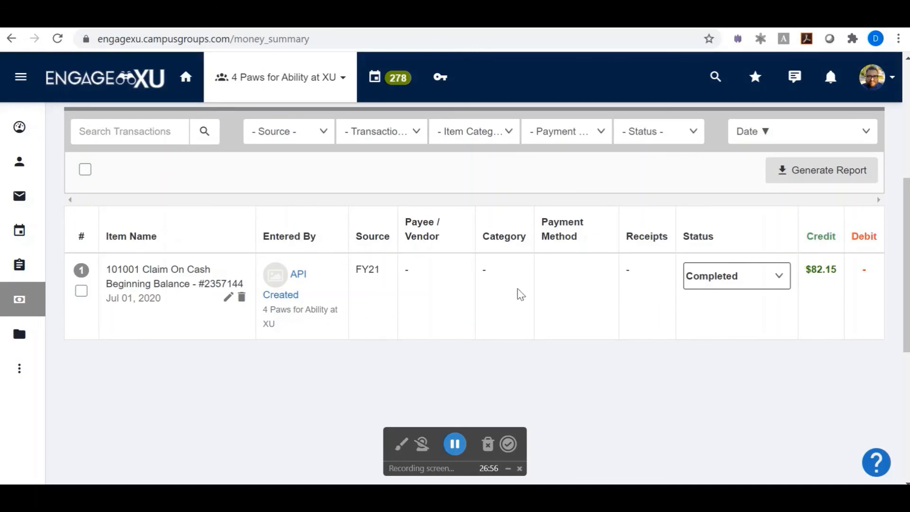
{"action": "scroll", "coordinate": [475, 300], "scroll_direction": "up", "scroll_amount": 6}
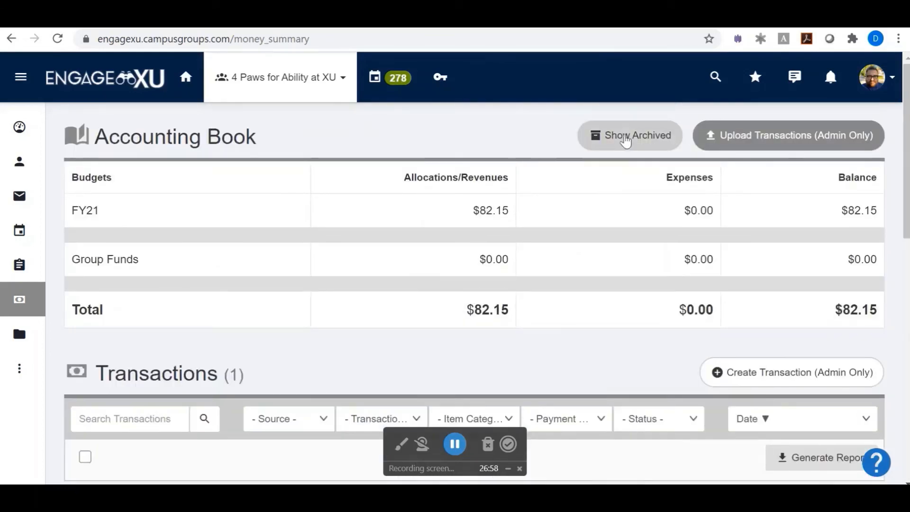
- Show the archived records in the Accounting Book, examine the FY20 transactions and their debits, and hide the archived records again
{"action": "left_click", "coordinate": [627, 137]}
{"action": "scroll", "coordinate": [470, 227], "scroll_direction": "down", "scroll_amount": 1}
{"action": "scroll", "coordinate": [427, 266], "scroll_direction": "down", "scroll_amount": 3}
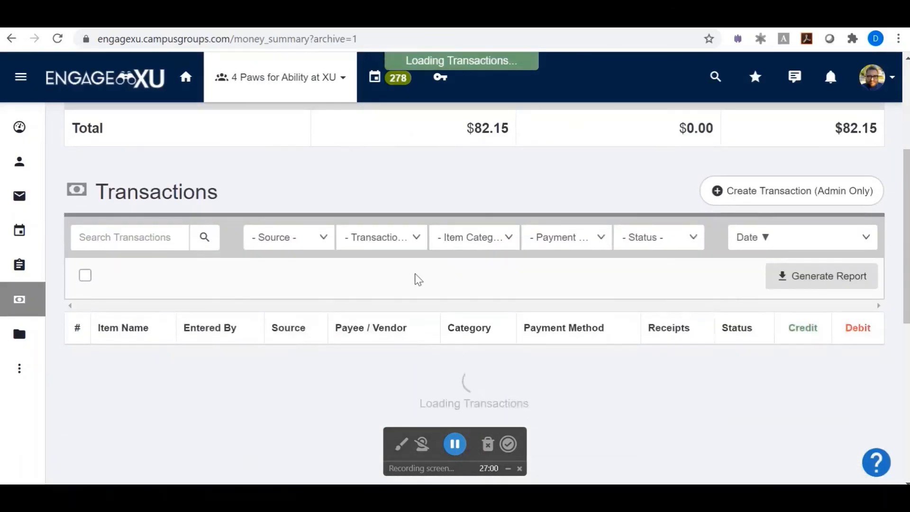
{"action": "scroll", "coordinate": [417, 285], "scroll_direction": "down", "scroll_amount": 2}
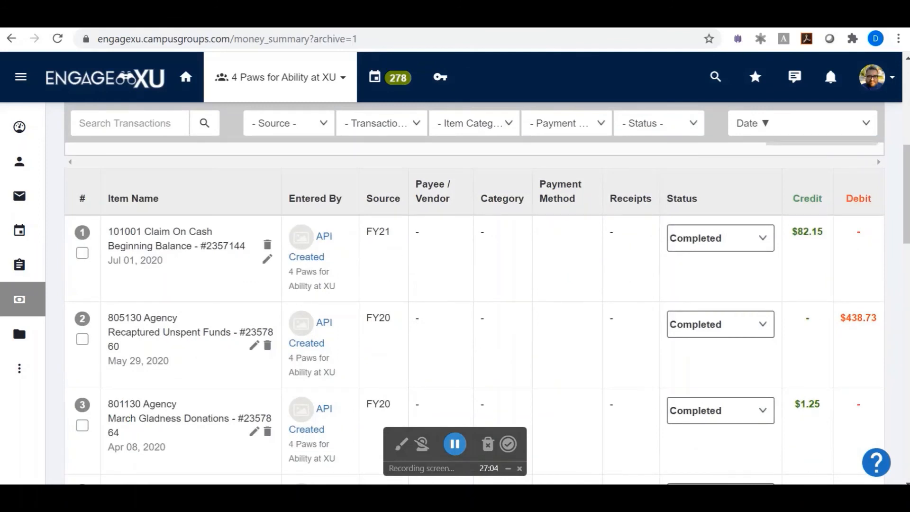
{"action": "scroll", "coordinate": [489, 357], "scroll_direction": "down", "scroll_amount": 3}
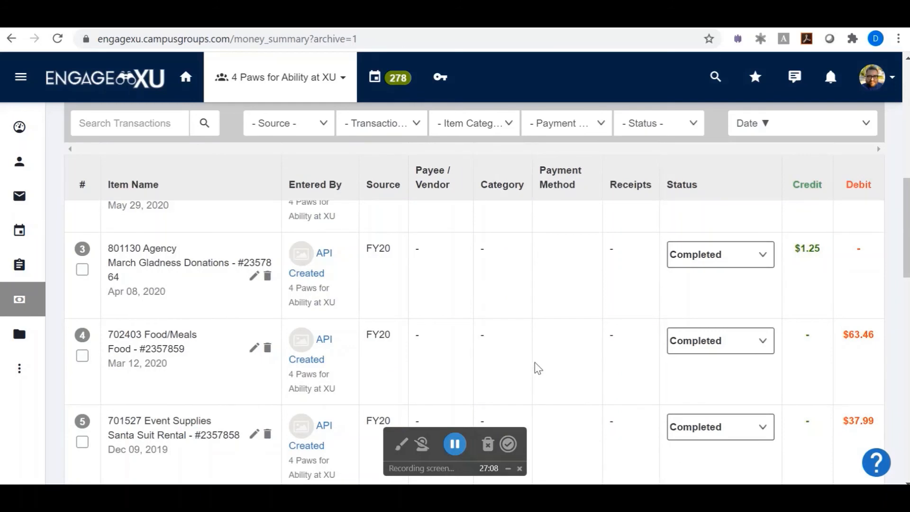
{"action": "scroll", "coordinate": [538, 369], "scroll_direction": "down", "scroll_amount": 1}
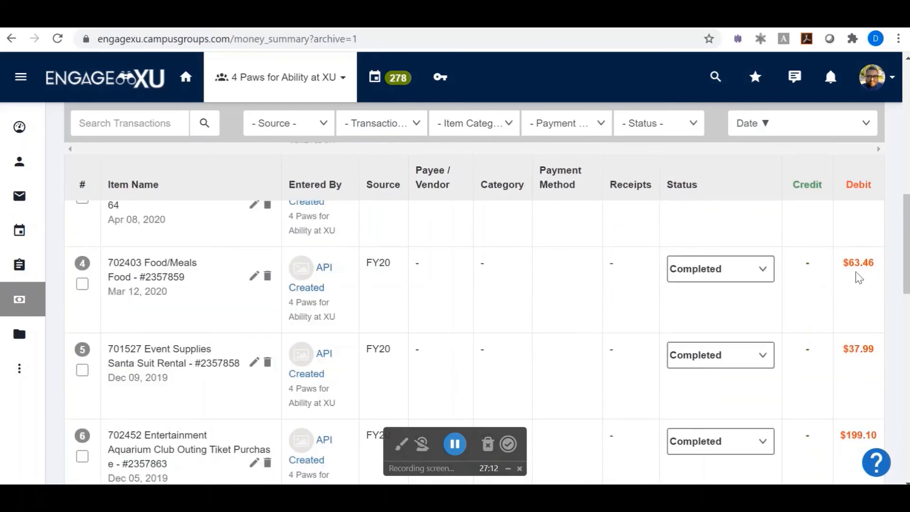
{"action": "left_click_drag", "start_coordinate": [849, 263], "coordinate": [878, 266]}
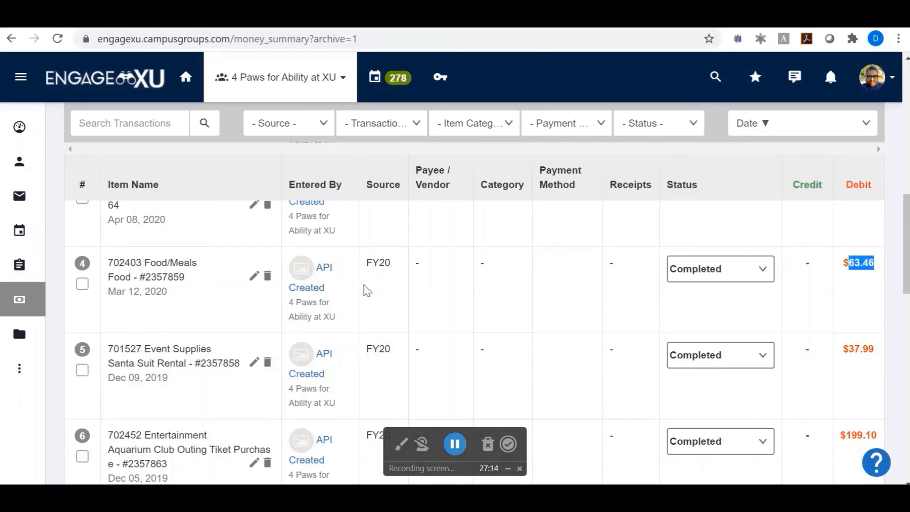
{"action": "scroll", "coordinate": [251, 332], "scroll_direction": "up", "scroll_amount": 10}
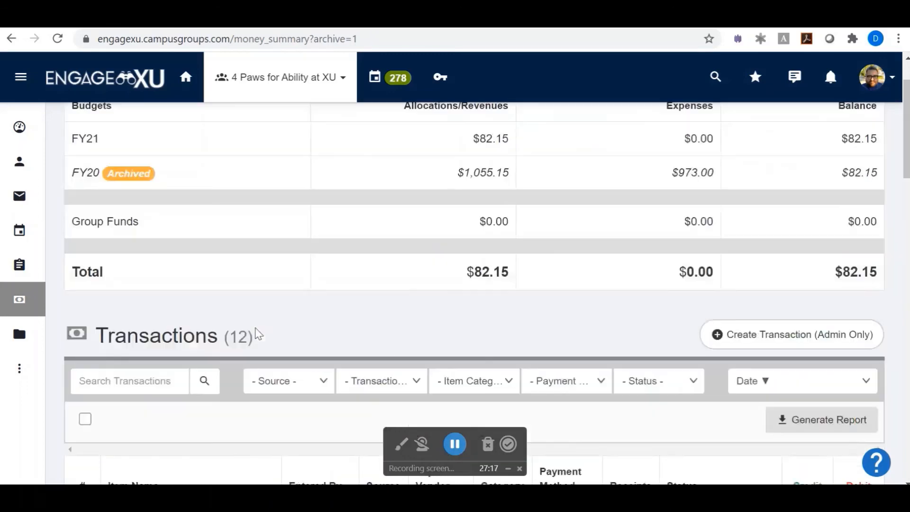
{"action": "left_click", "coordinate": [641, 136]}
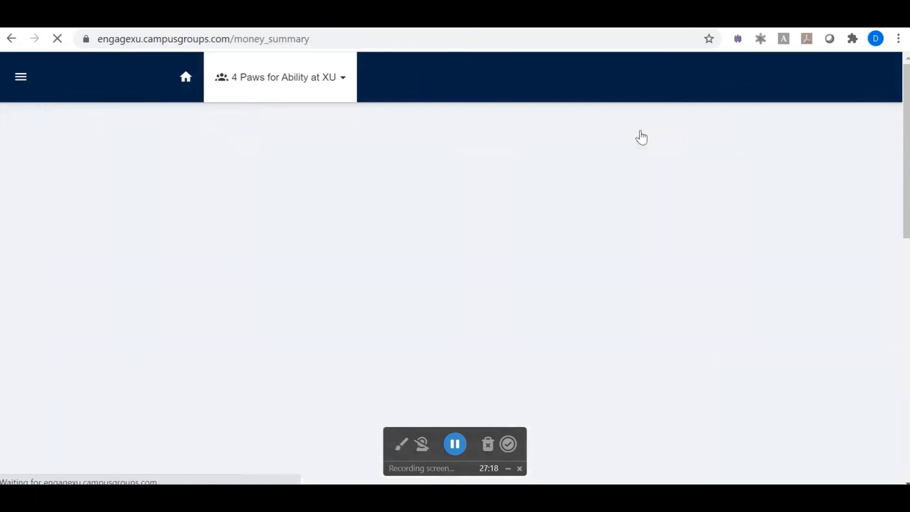